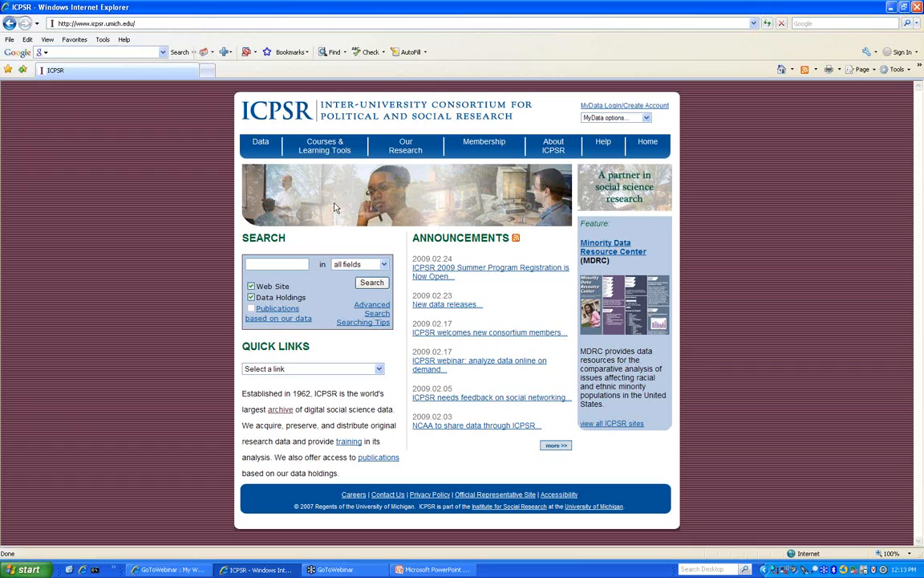
- Search ICPSR for '2002 legislative survey' and open online analysis for study 20960
left_click(289, 263)
type("2002 legislative")
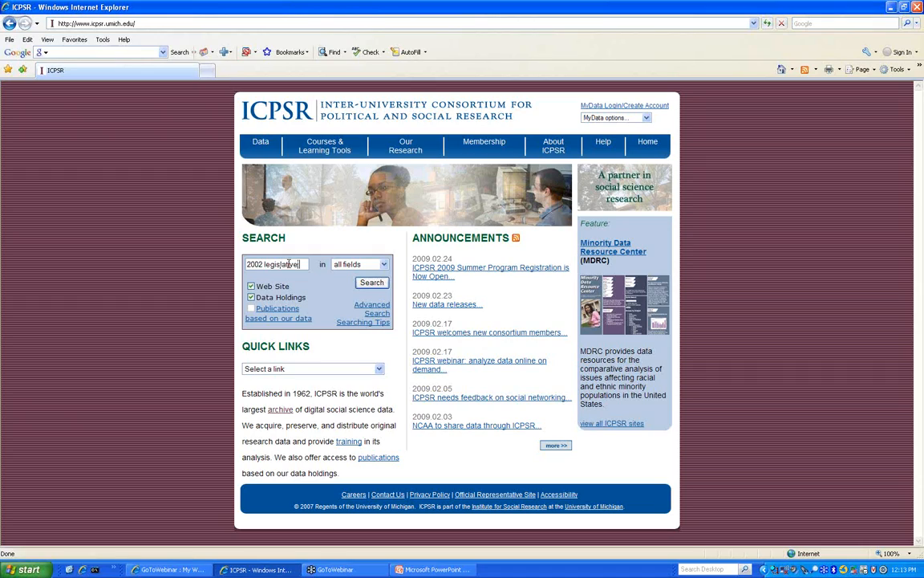
type(" survey")
left_click(368, 286)
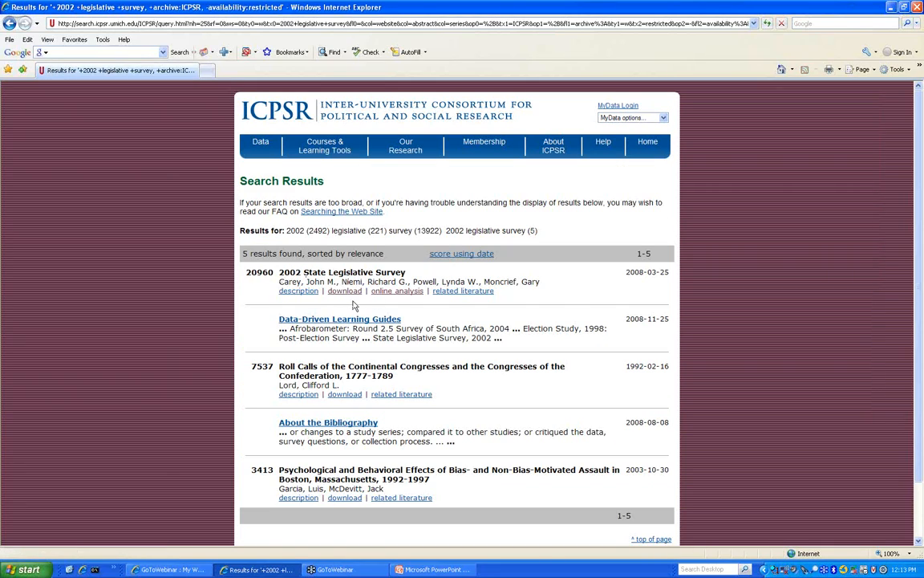
left_click(397, 292)
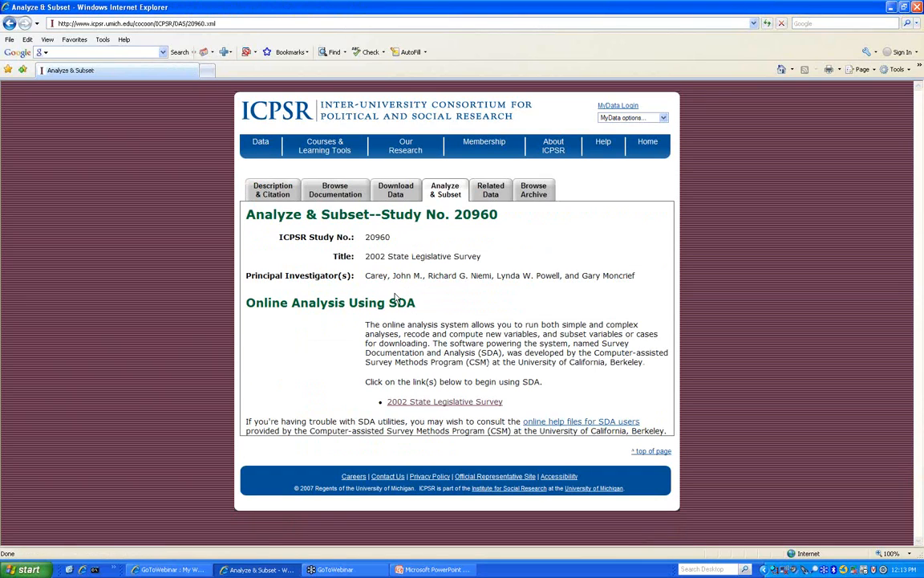
- Launch SDA for the 2002 State Legislative Survey and log in to MyData with your email and password
left_click(462, 404)
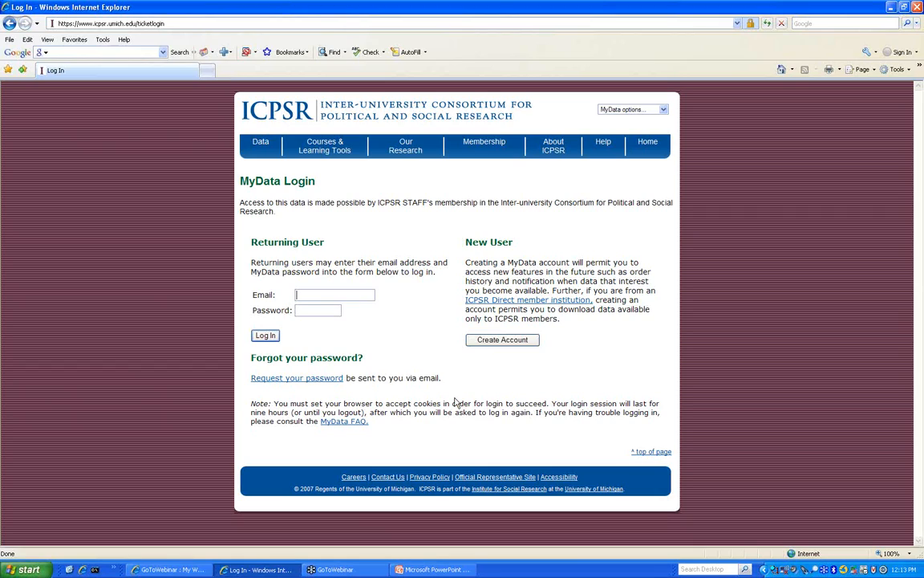
key("Tab")
key("Return")
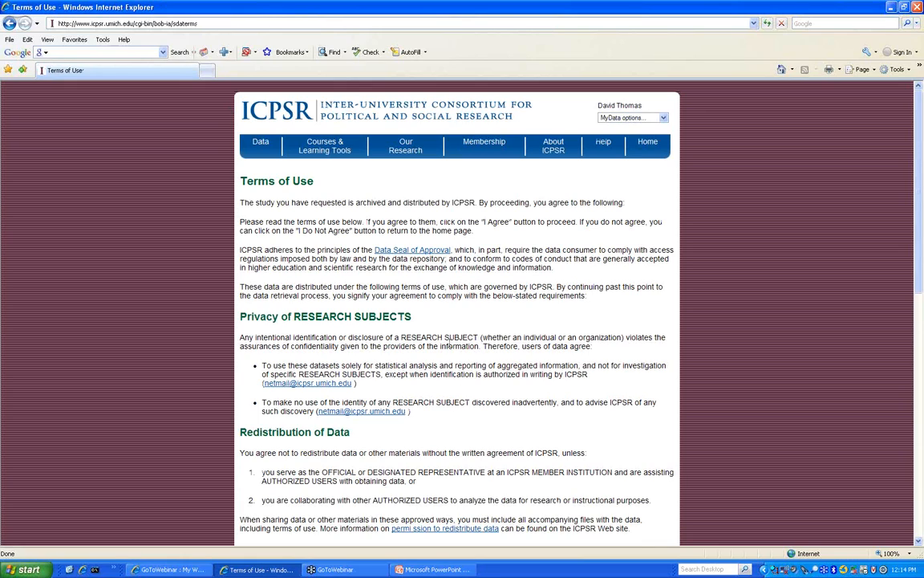
- Read through the Terms of Use and accept them with I Agree
scroll(431, 337, "down", 2)
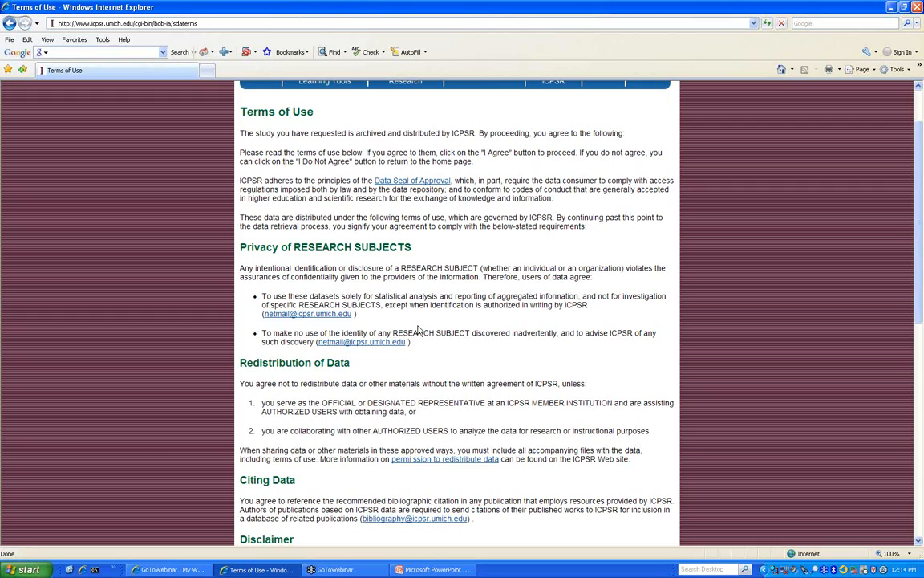
scroll(417, 329, "down", 10)
scroll(417, 329, "up", 10)
scroll(346, 339, "down", 5)
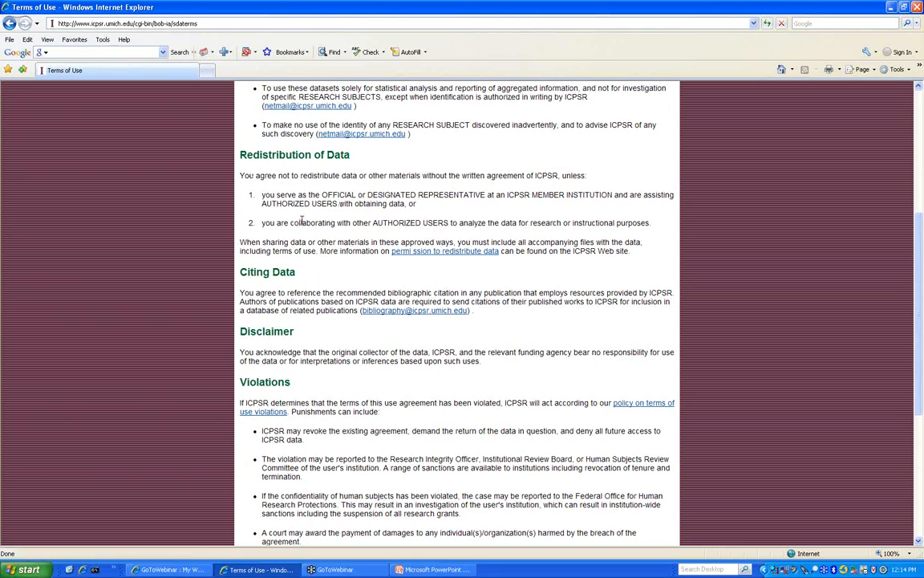
scroll(302, 221, "down", 5)
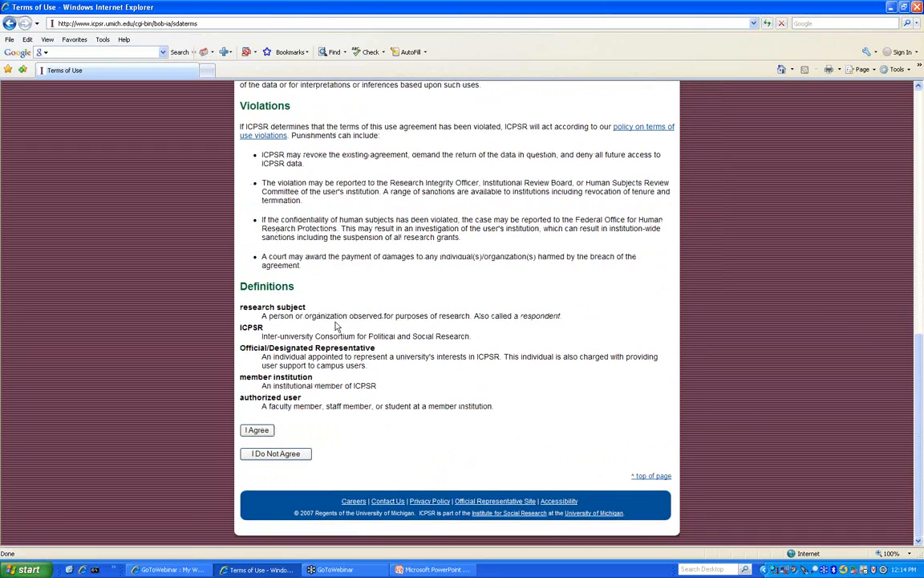
left_click(265, 433)
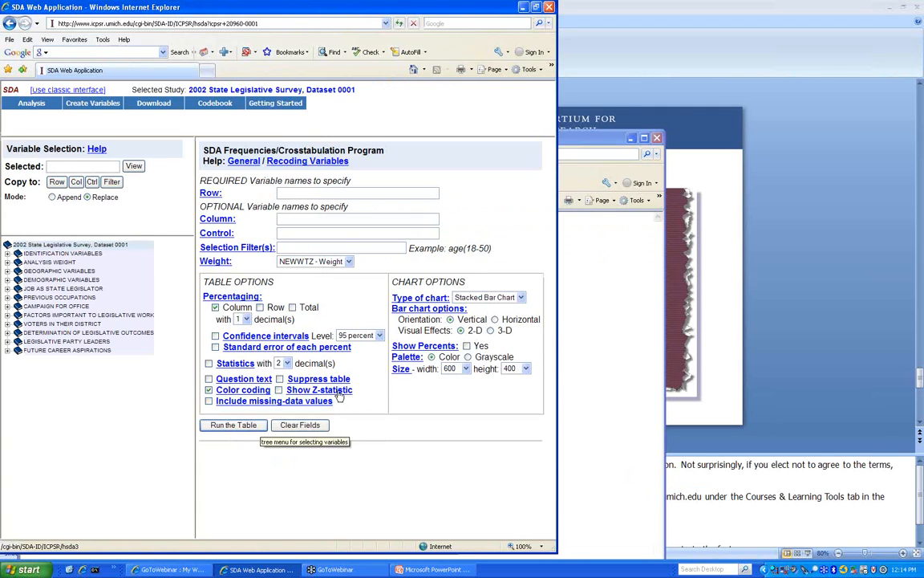
- Maximize the SDA Frequencies/Crosstabulation window for Dataset 0001 to full screen
left_click(537, 8)
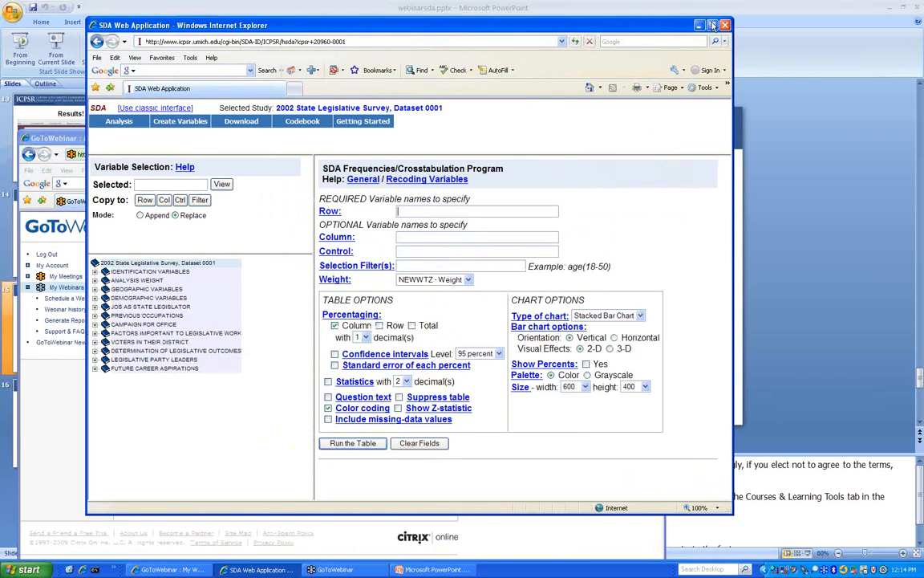
left_click(712, 27)
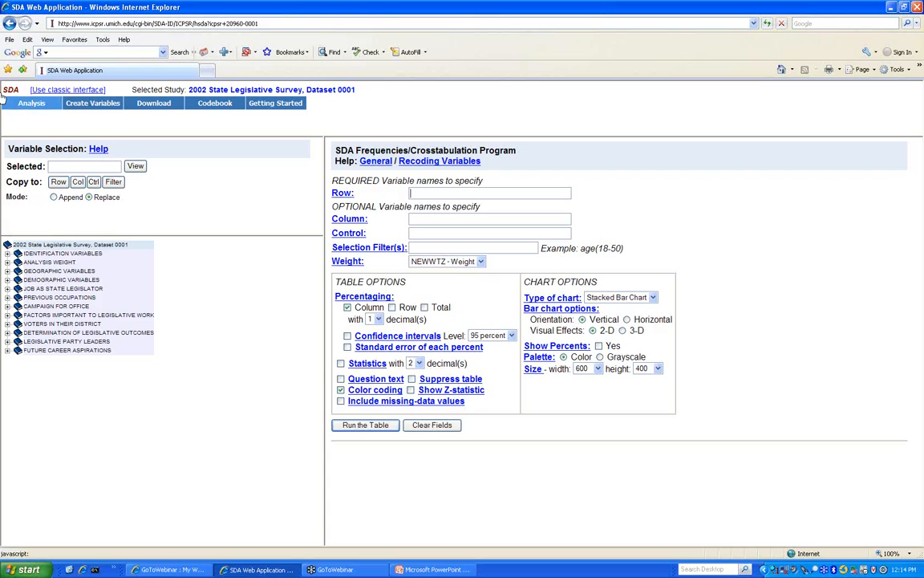
mouse_move(32, 103)
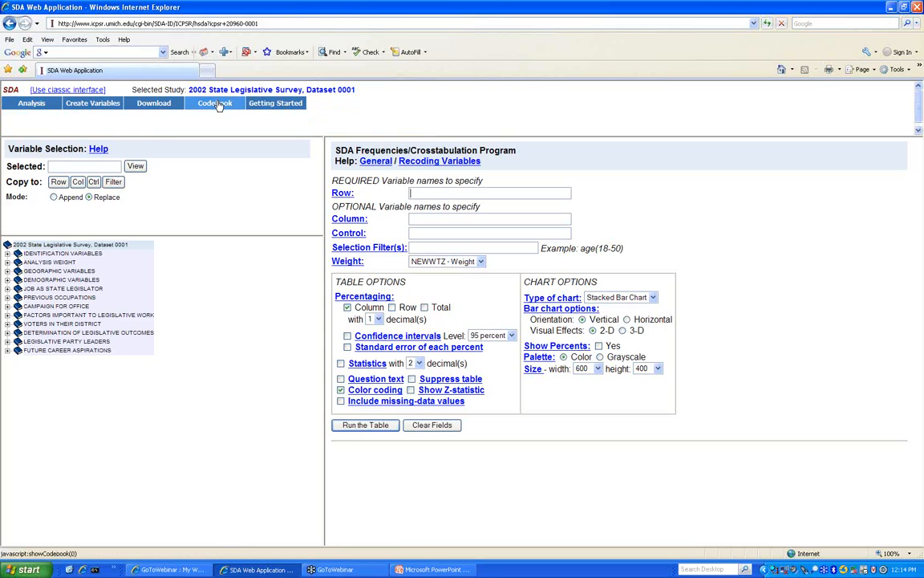
- Open the study codebook in a maximized window and scroll down its contents
left_click(215, 104)
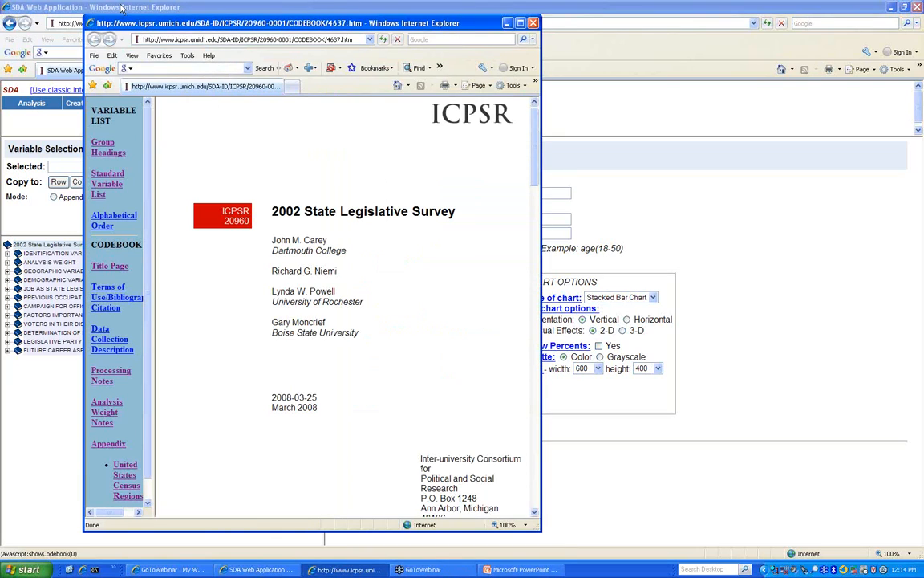
left_click(121, 7)
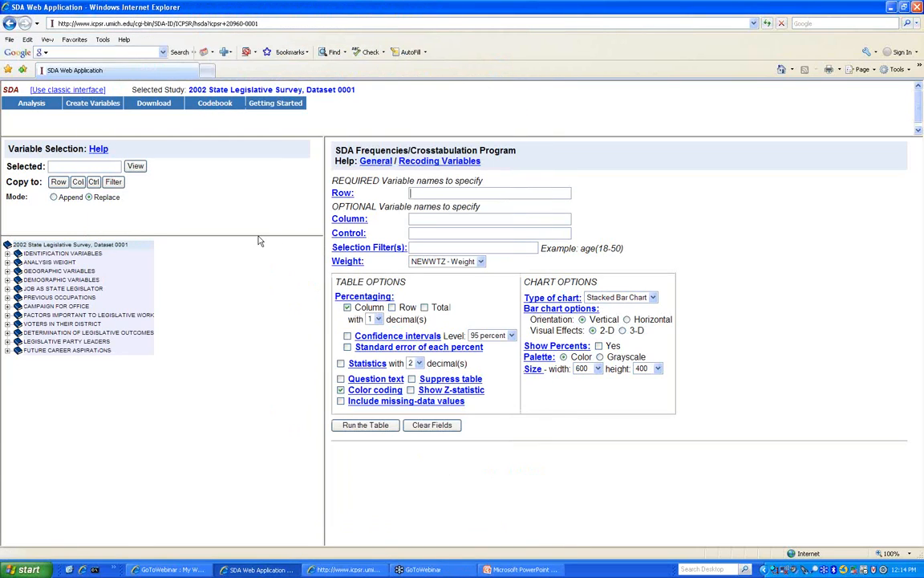
left_click(333, 570)
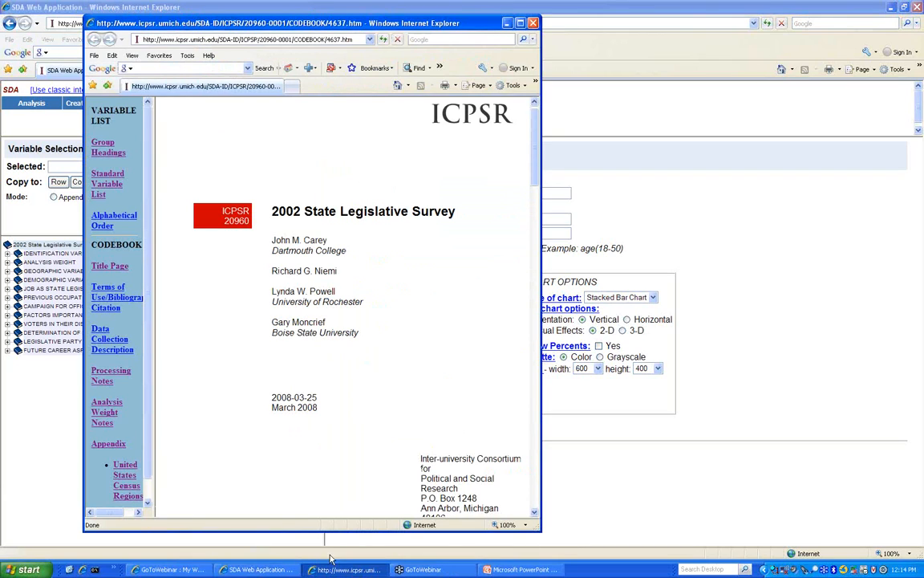
left_click(520, 23)
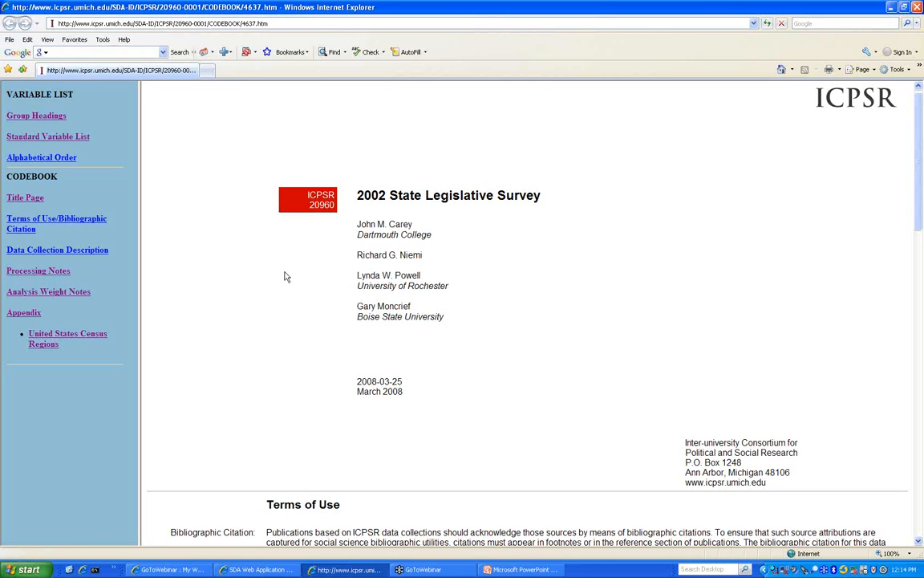
scroll(285, 275, "down", 3)
scroll(330, 253, "down", 3)
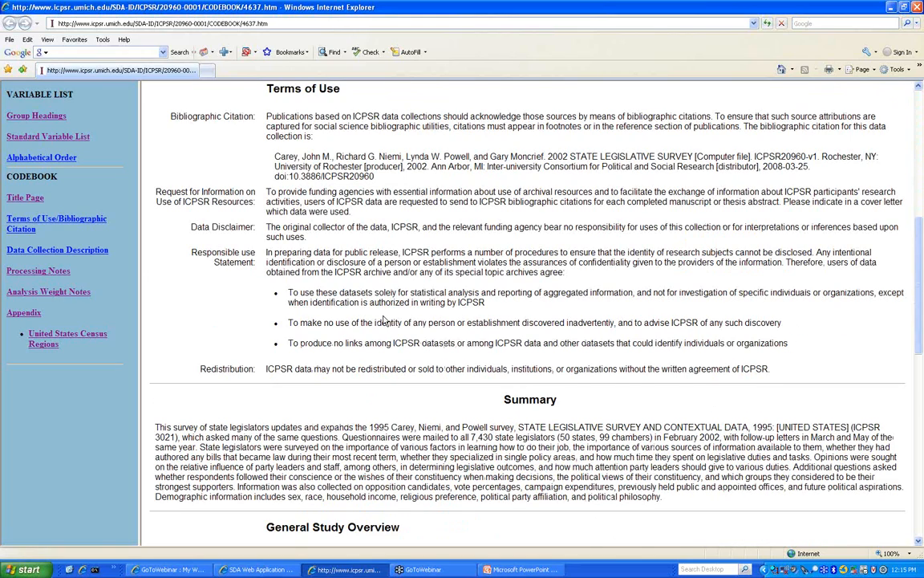
scroll(385, 320, "down", 2)
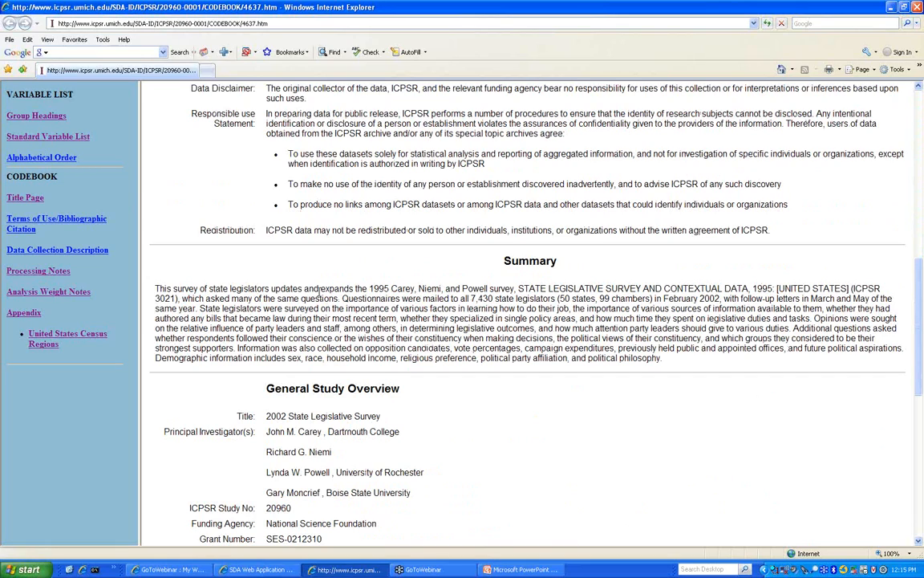
- View Processing Notes, Analysis Weight Notes, then the Appendix's United States Census Regions listing
left_click(49, 271)
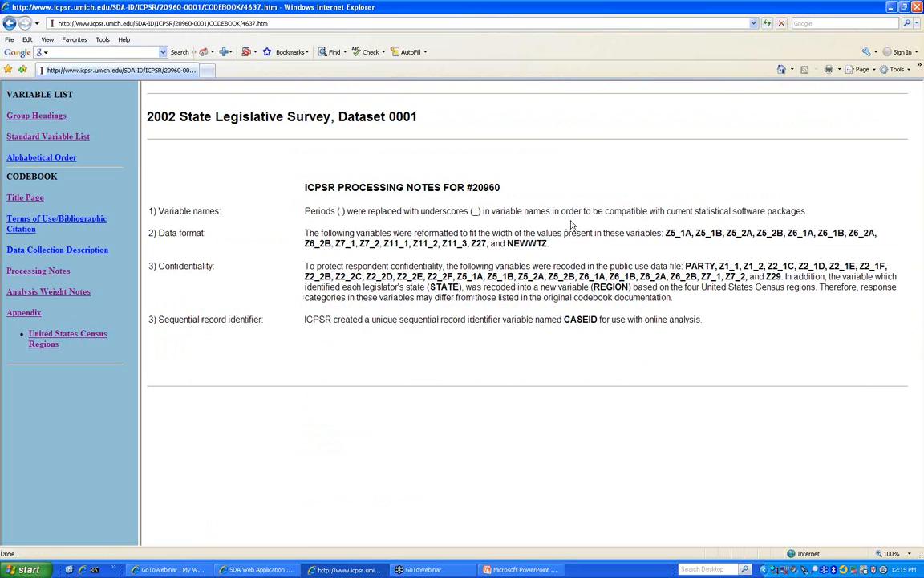
left_click(58, 292)
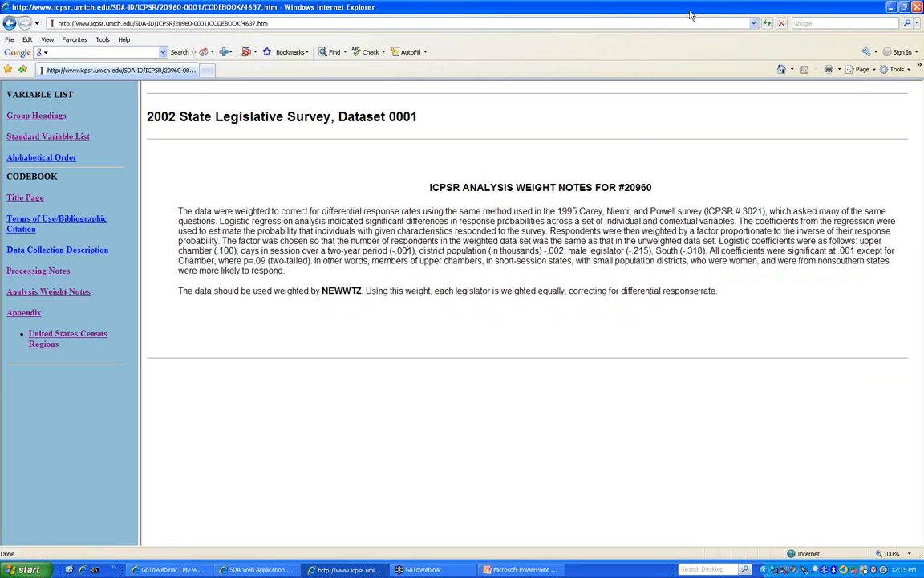
left_click(23, 313)
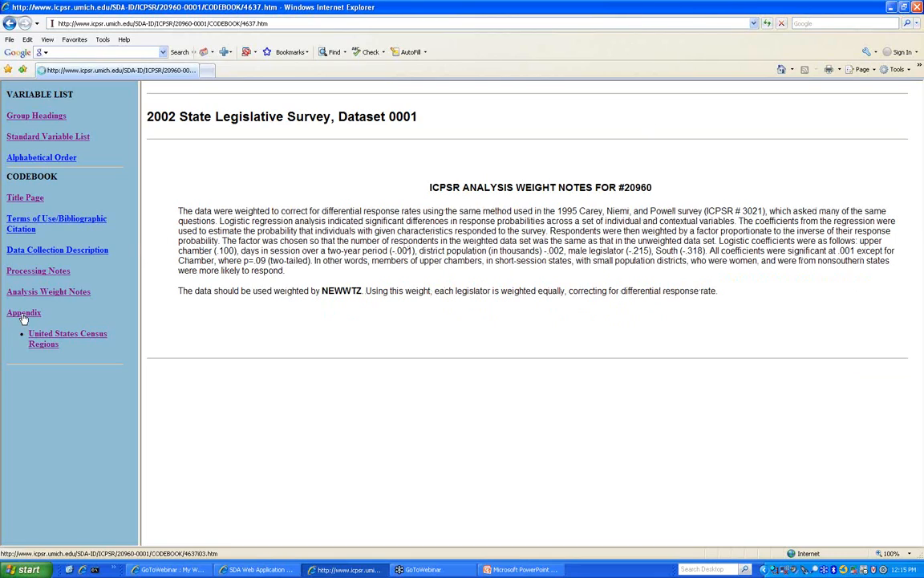
left_click(96, 334)
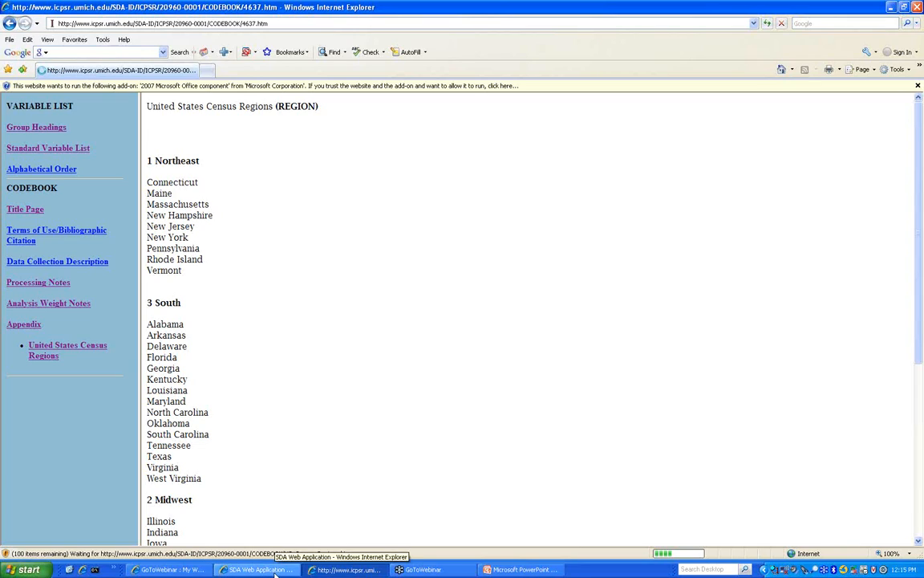
- Minimize the codebook and SDA windows to view GoToWebinar, then restore the SDA form
left_click(336, 572)
left_click(277, 570)
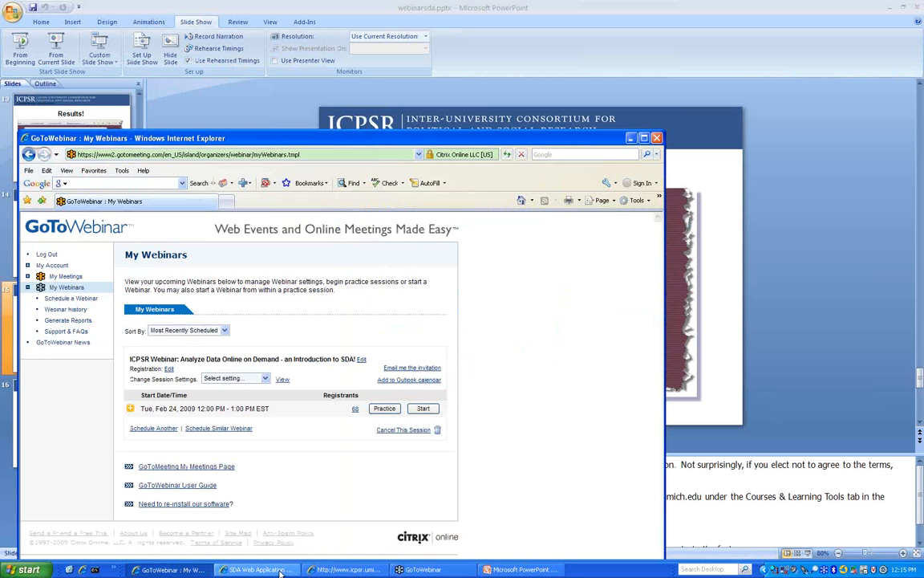
left_click(280, 571)
mouse_move(35, 104)
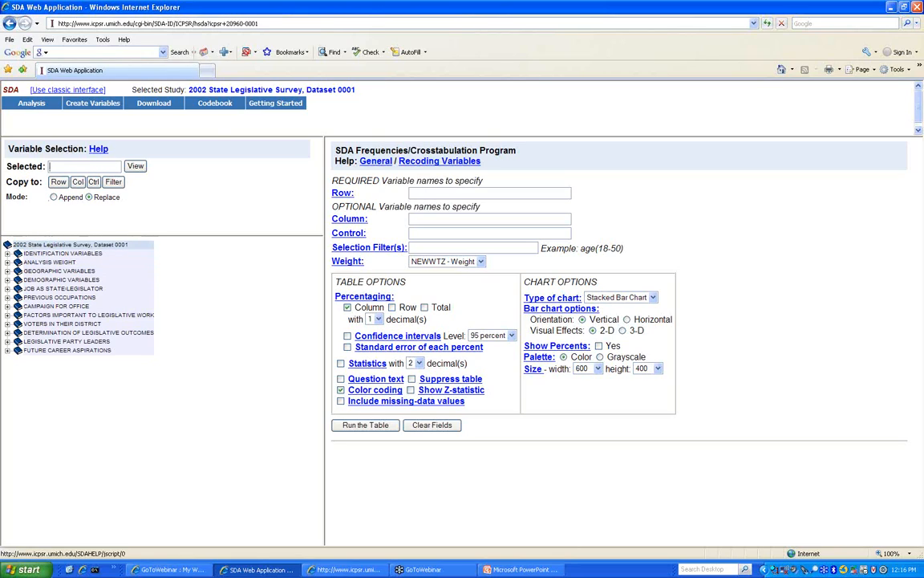
- Select Z28 Race, ethnicity under DEMOGRAPHIC VARIABLES and view its frequency summary
left_click(7, 289)
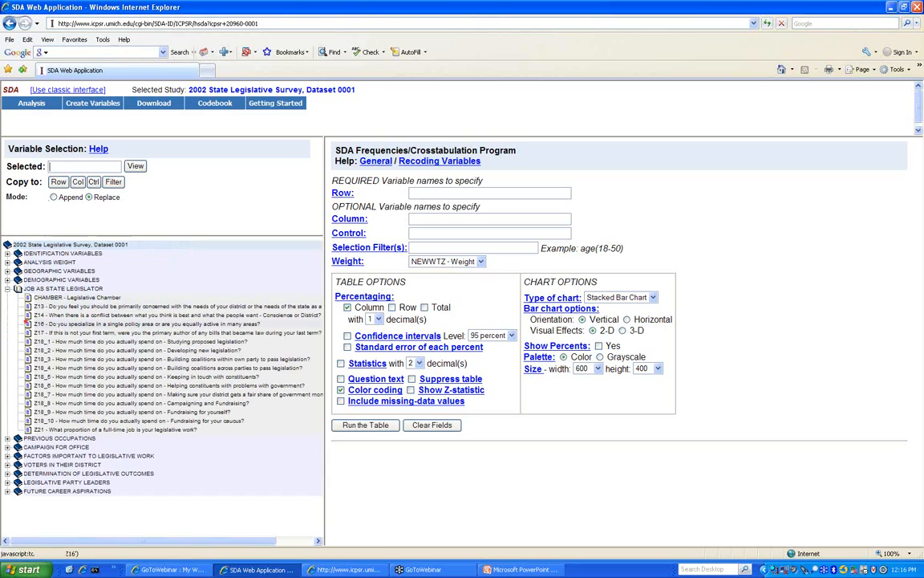
left_click(7, 289)
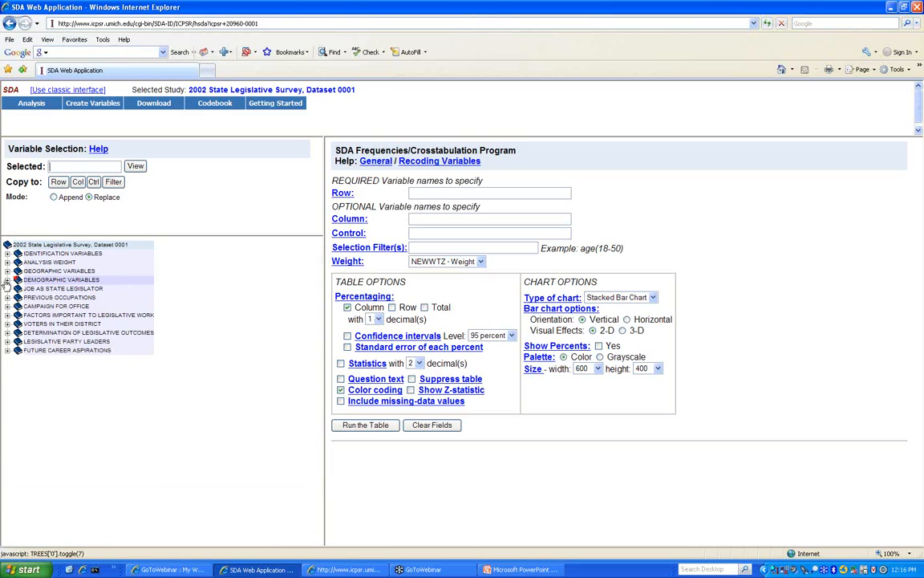
left_click(7, 280)
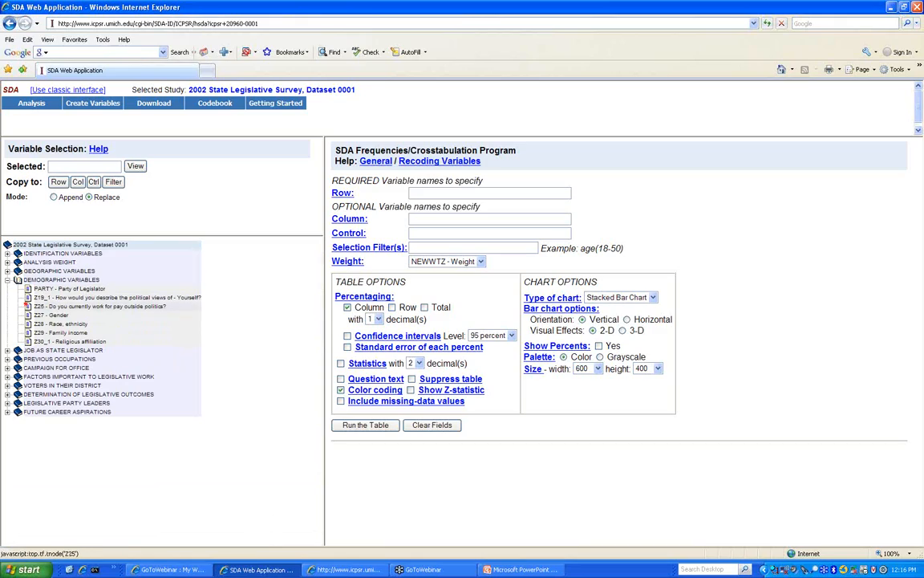
left_click(53, 325)
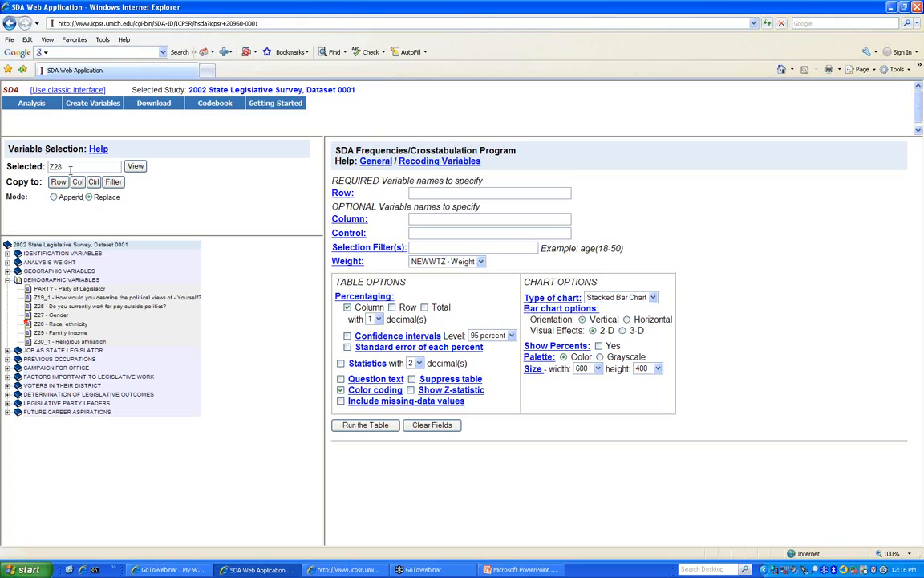
left_click(136, 167)
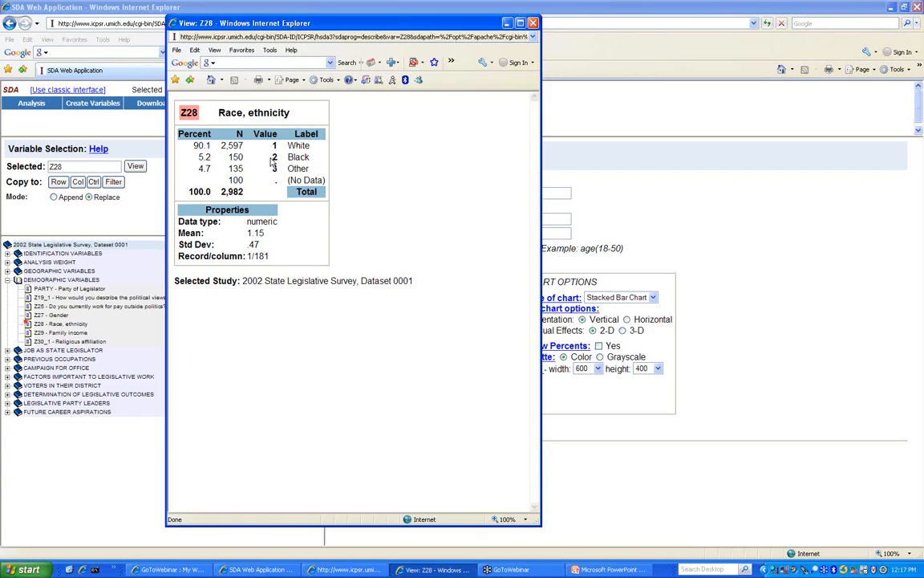
- Close the View: Z28 summary window
left_click(533, 24)
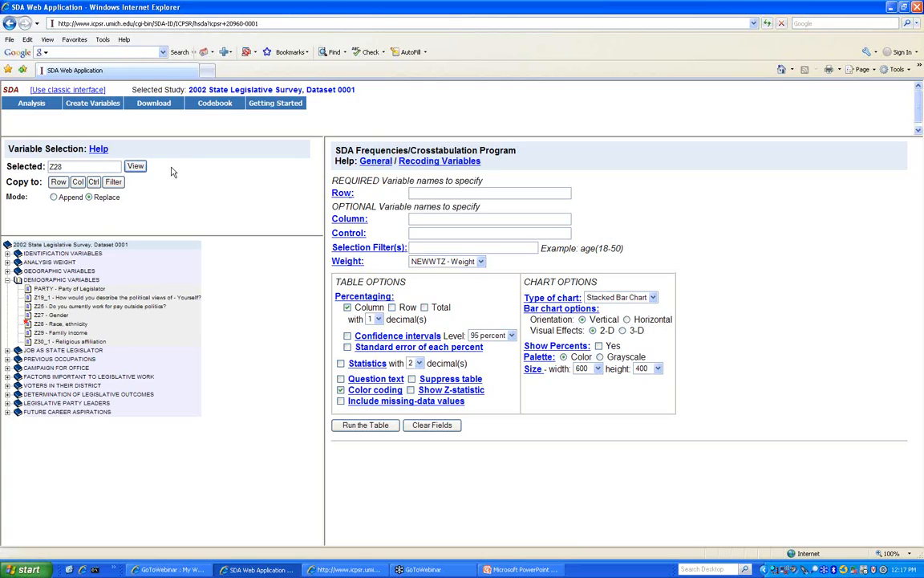
- Enter Z28 as the Row variable and keep NEWWTZ - Weight as the weight
left_click(58, 182)
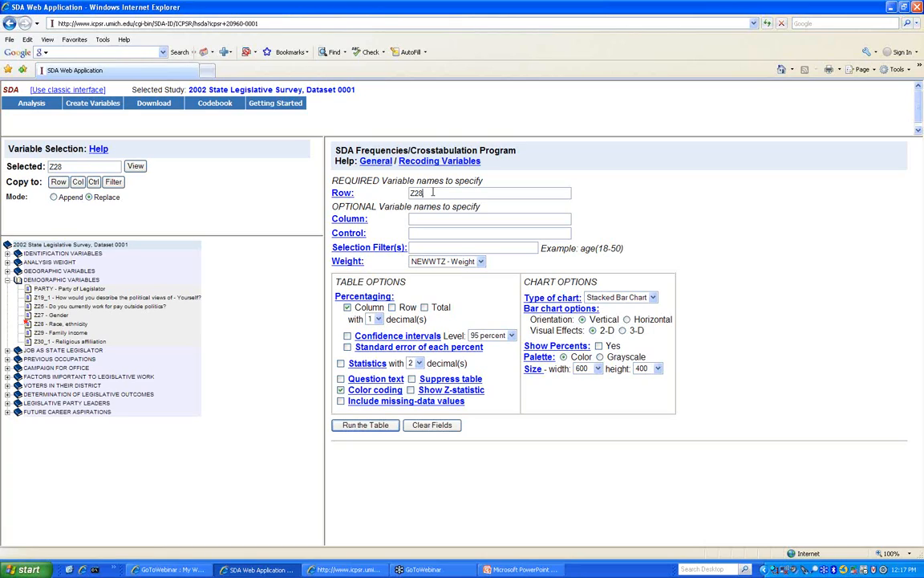
key("BackSpace")
key("BackSpace")
double_click(71, 170)
right_click(67, 168)
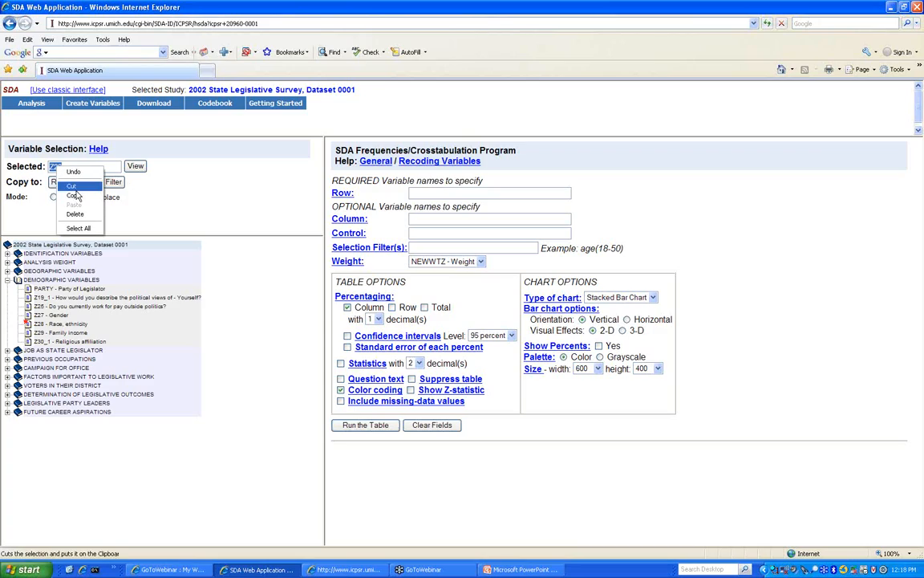
left_click(78, 195)
right_click(414, 193)
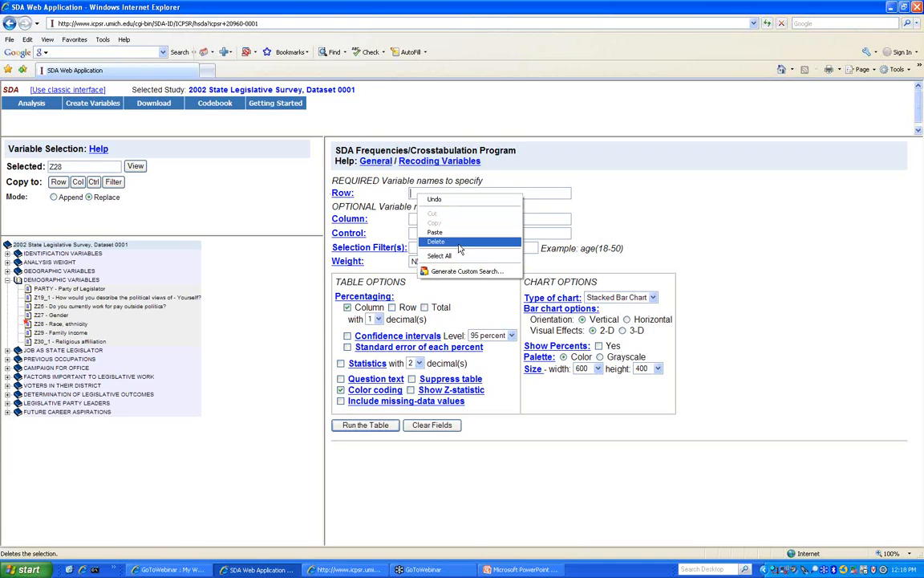
left_click(456, 234)
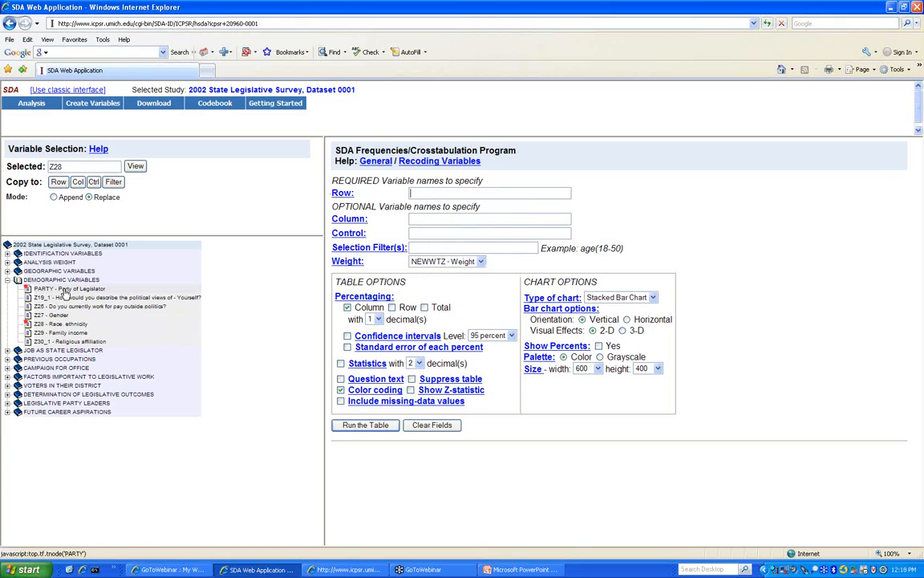
left_click(59, 183)
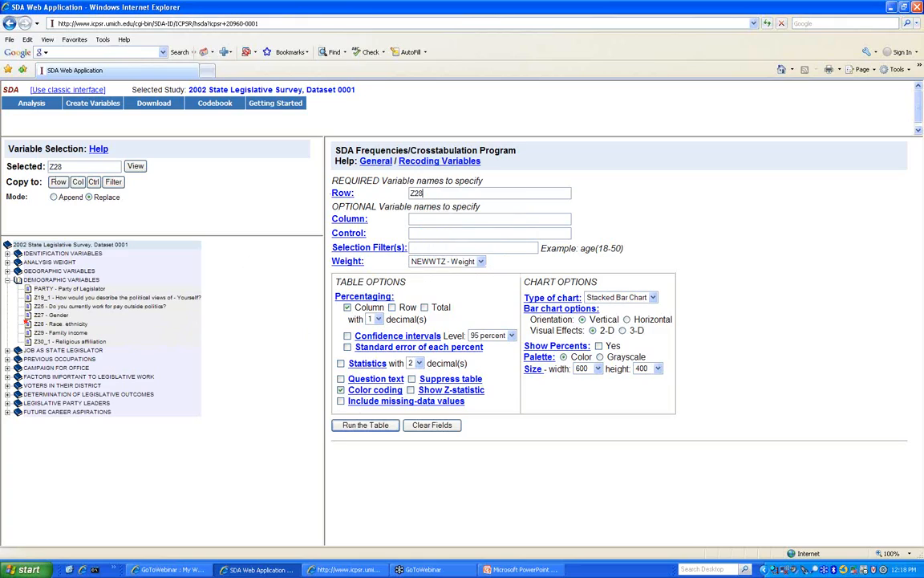
left_click(459, 264)
left_click(459, 265)
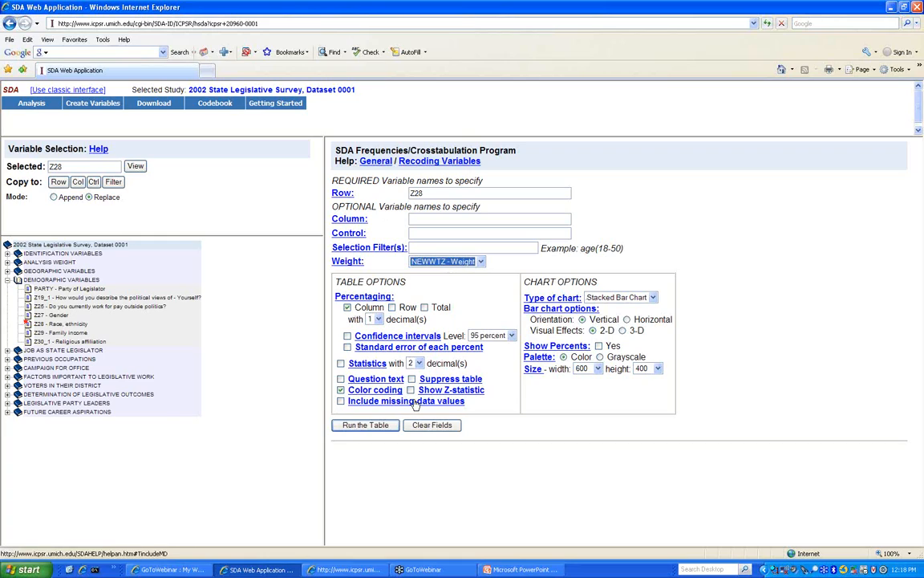
left_click(384, 429)
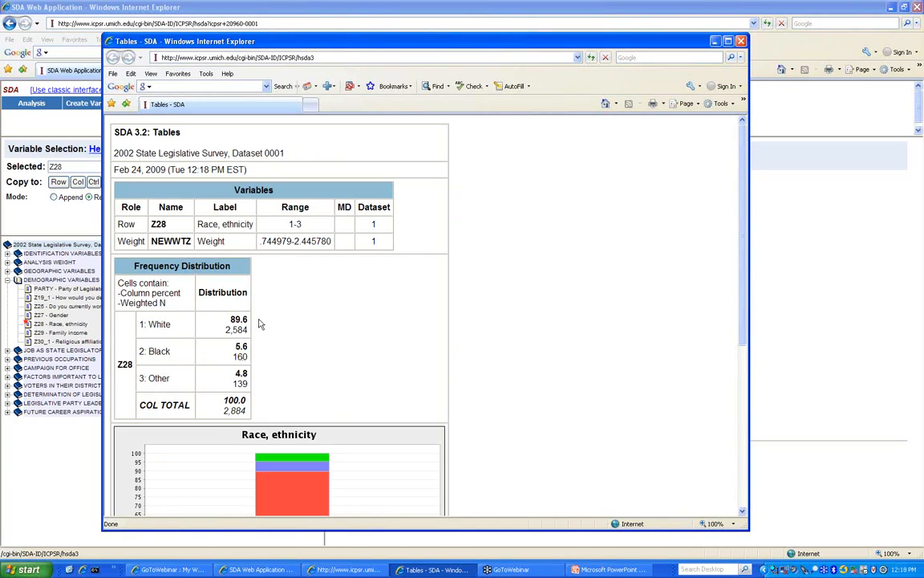
scroll(171, 324, "down", 5)
scroll(171, 324, "up", 5)
scroll(274, 383, "down", 3)
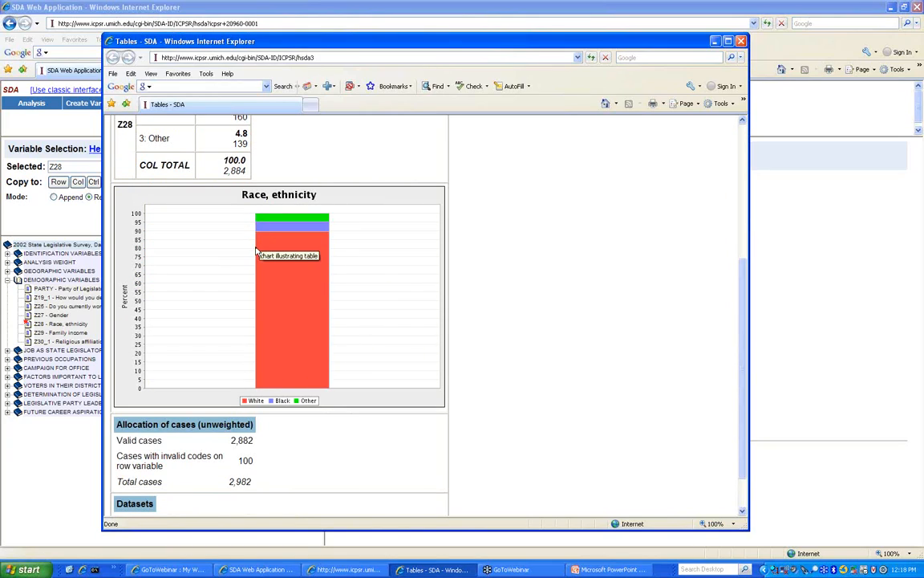
left_click(740, 41)
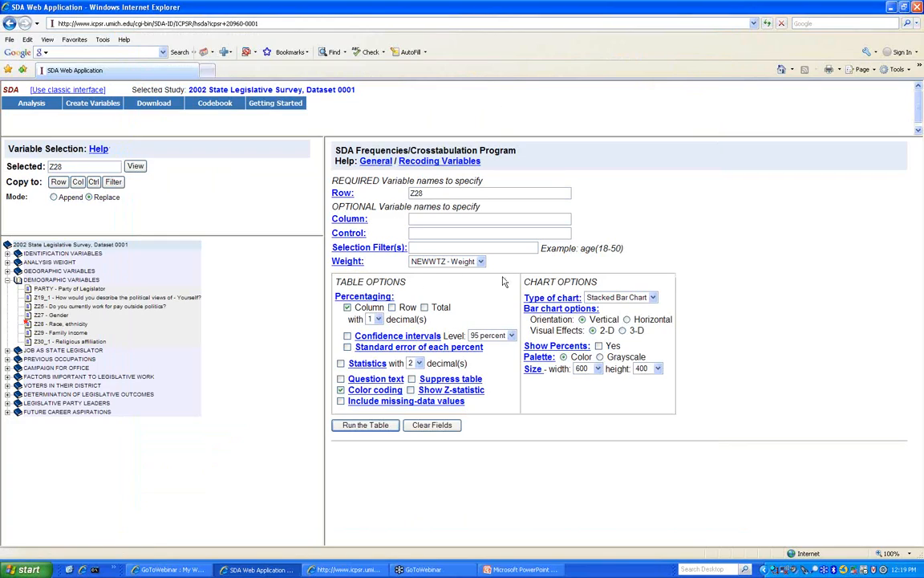
- Set the chart type to Bar Chart and run the table
left_click(620, 297)
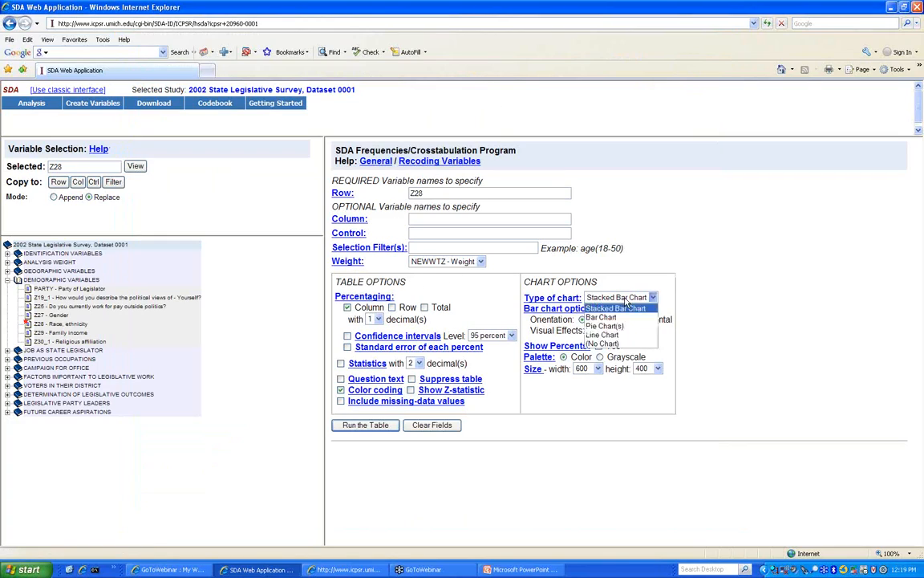
left_click(614, 317)
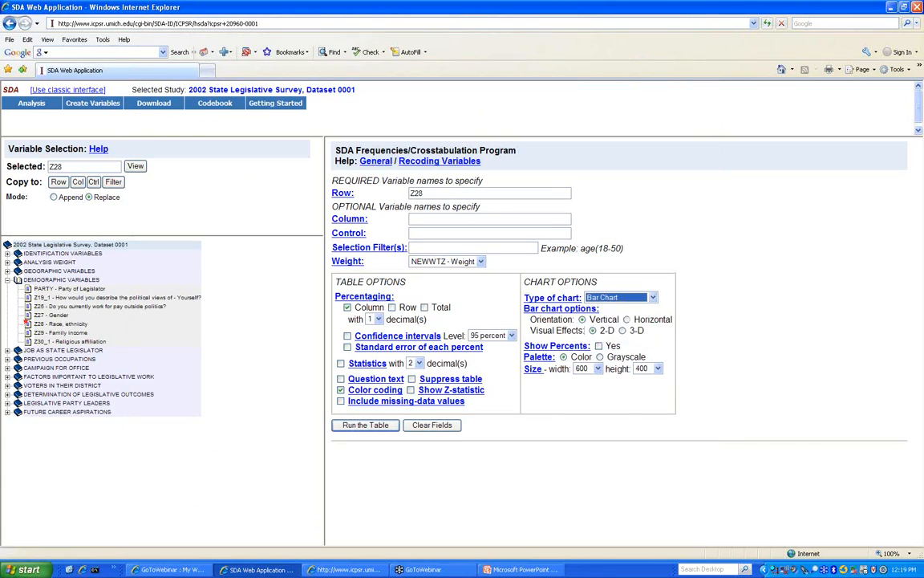
left_click(367, 425)
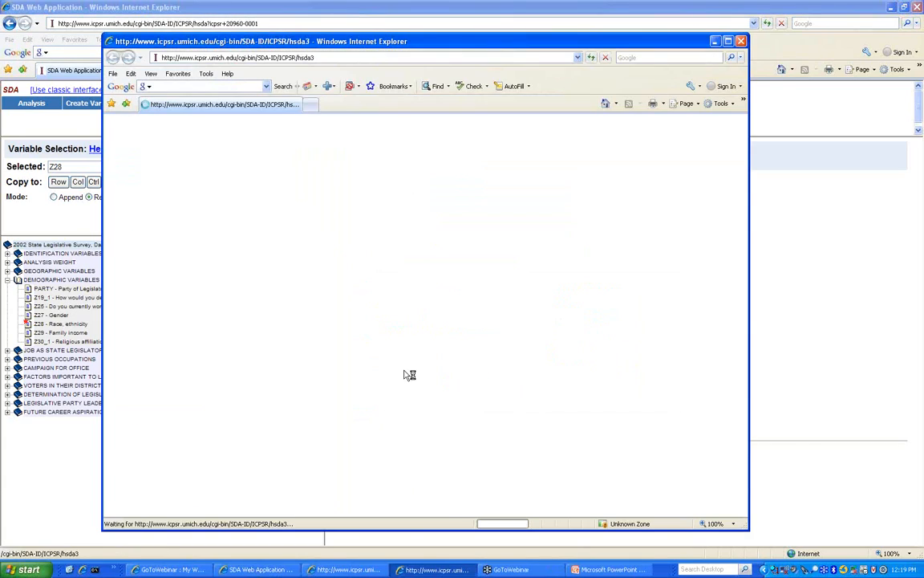
scroll(405, 374, "down", 5)
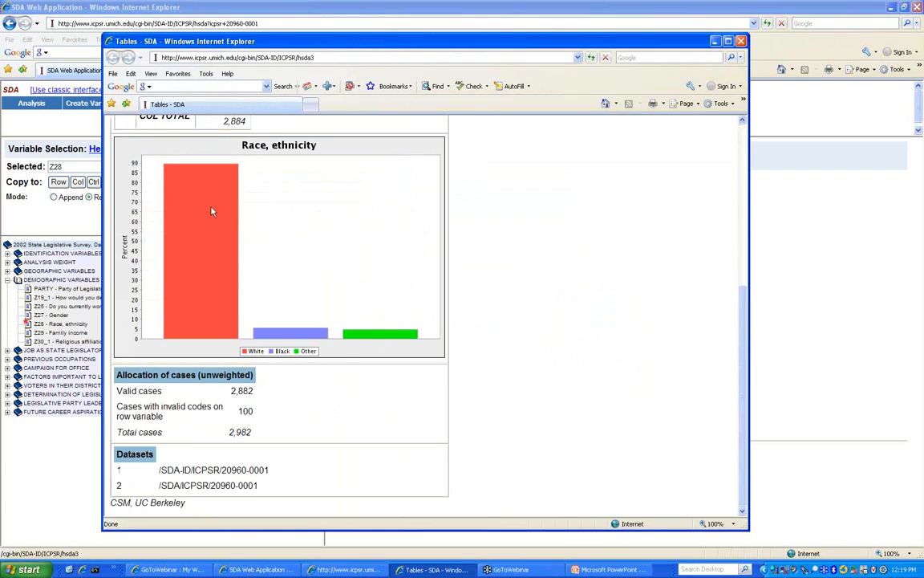
left_click(741, 41)
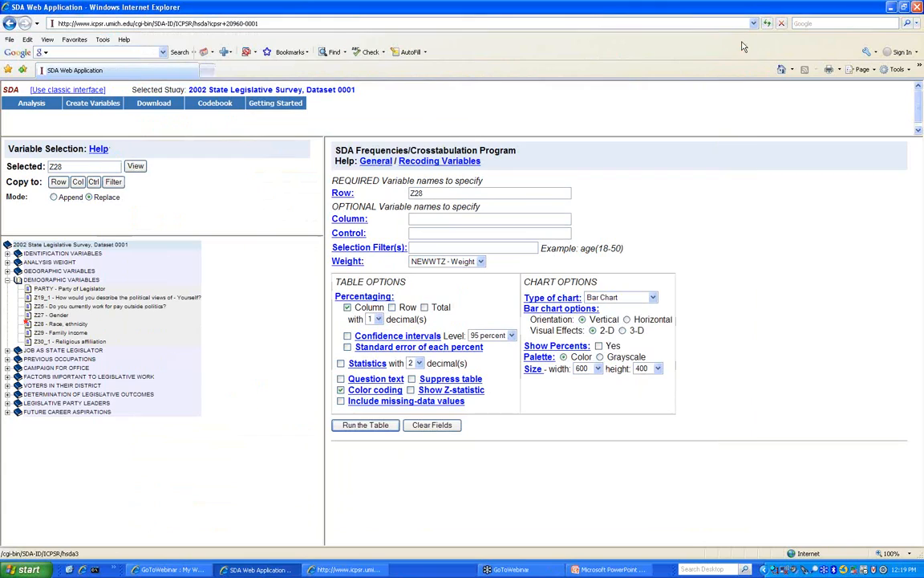
- Add the 3-D visual effect, rerun the table, and turn on Question text
left_click(622, 330)
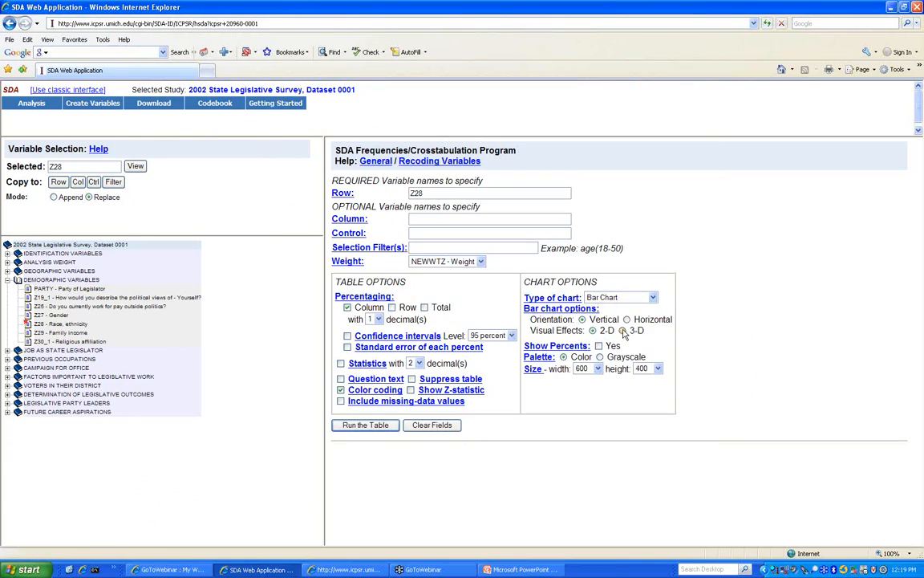
left_click(377, 428)
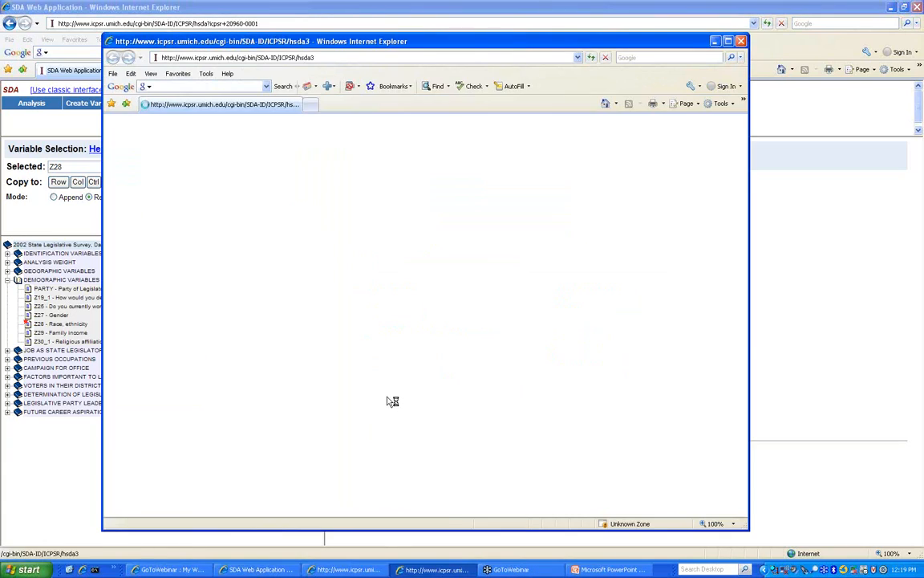
scroll(386, 398, "down", 5)
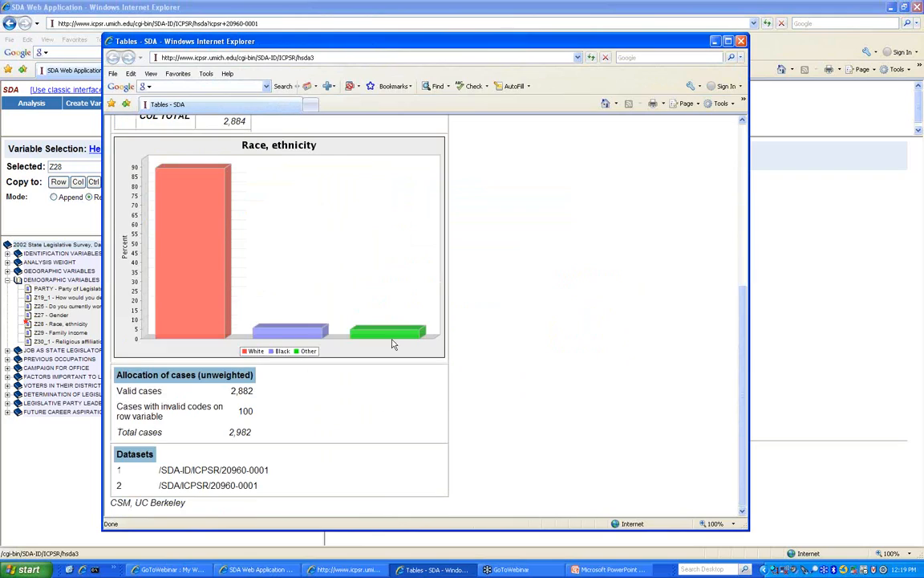
left_click(740, 41)
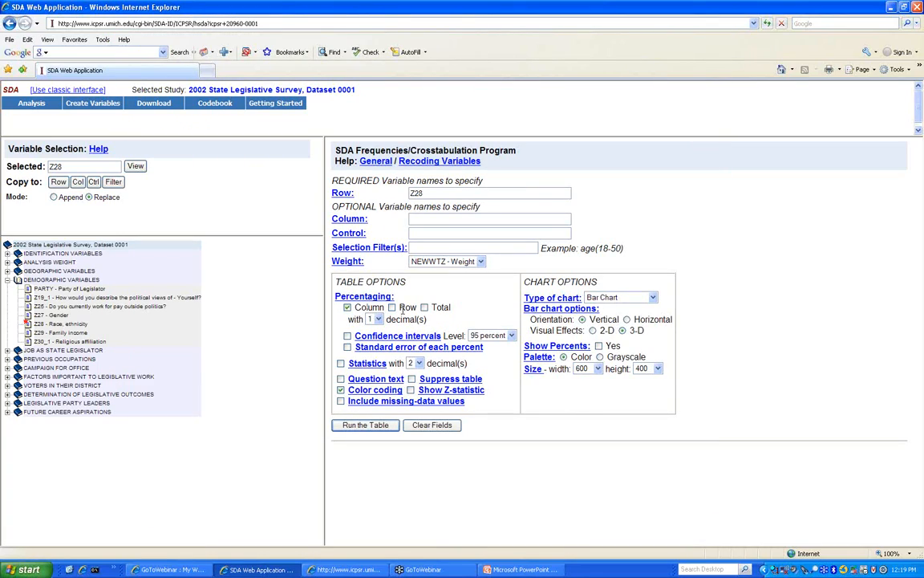
left_click(347, 307)
left_click(341, 390)
left_click(341, 379)
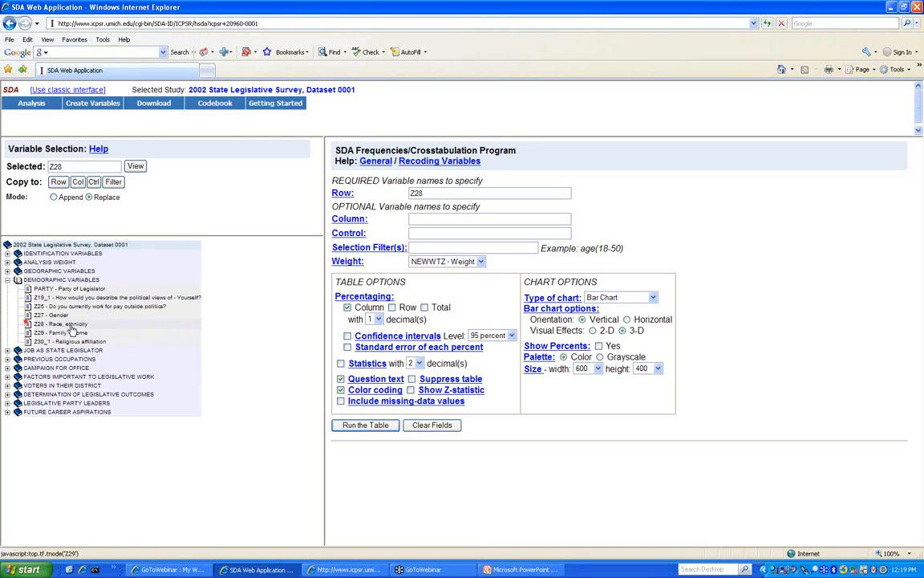
left_click(7, 386)
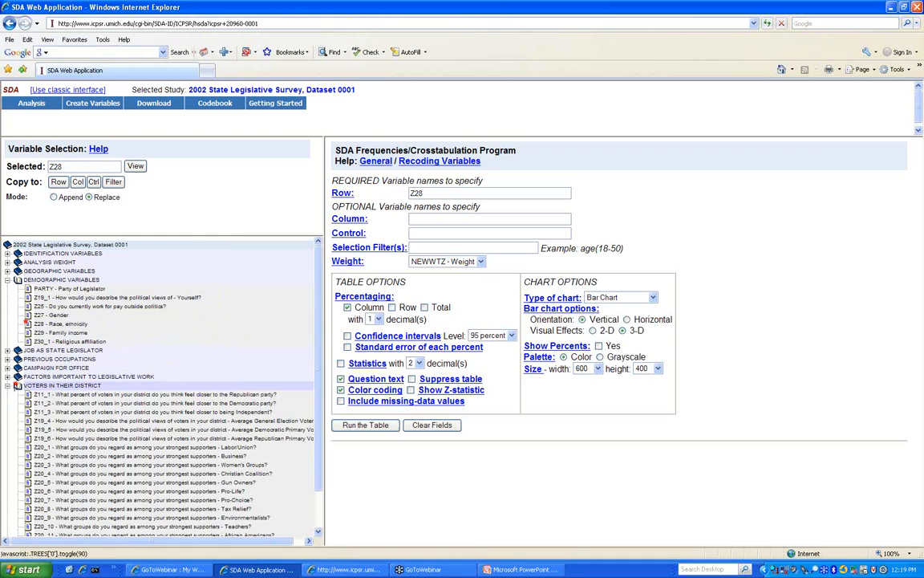
left_click(76, 396)
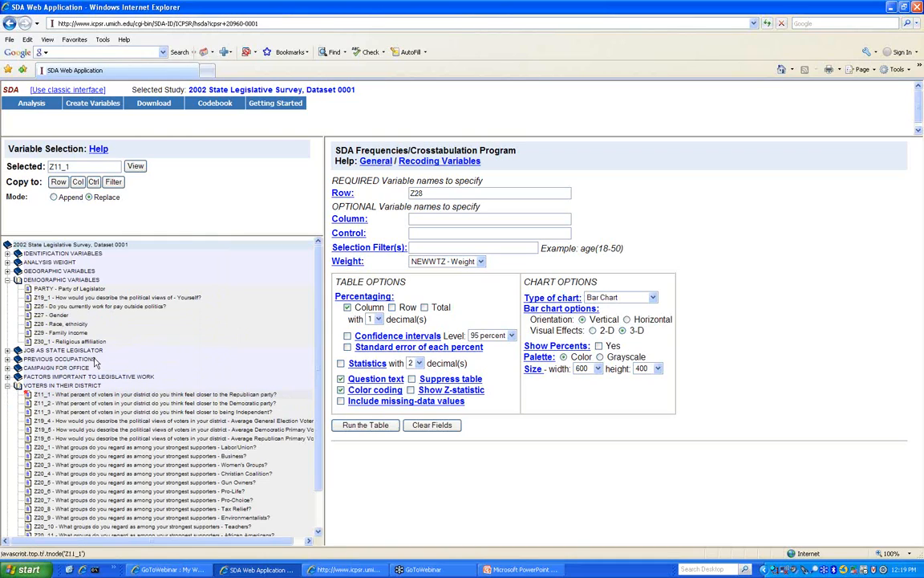
right_click(79, 395)
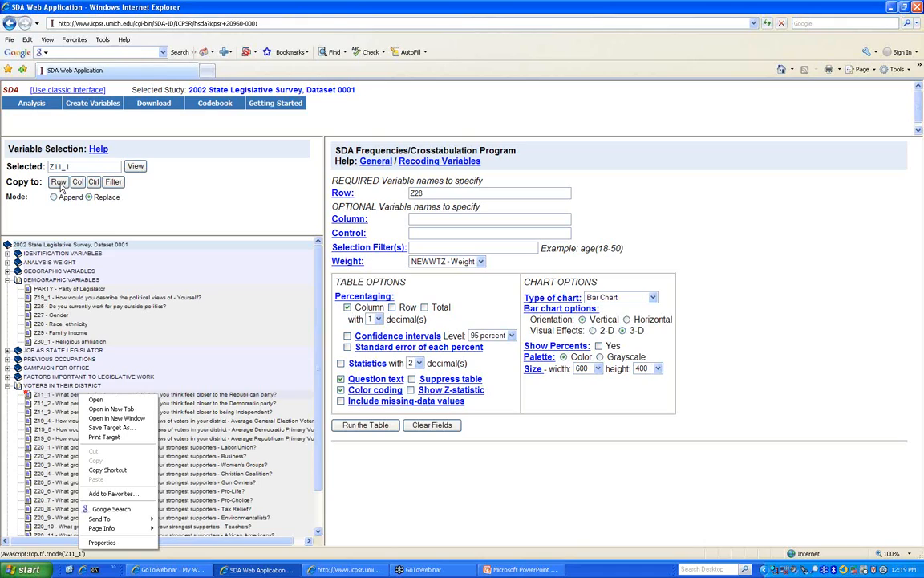
left_click(58, 182)
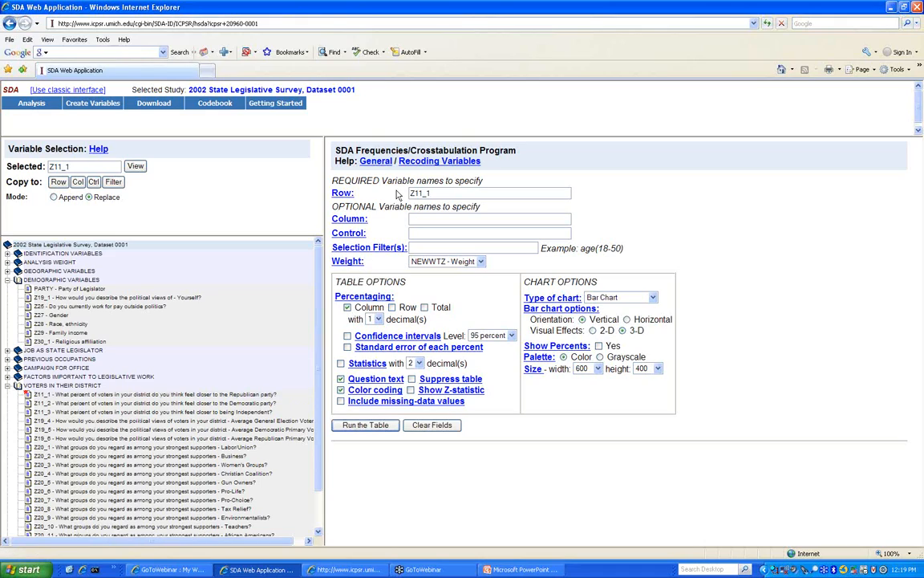
left_click(136, 166)
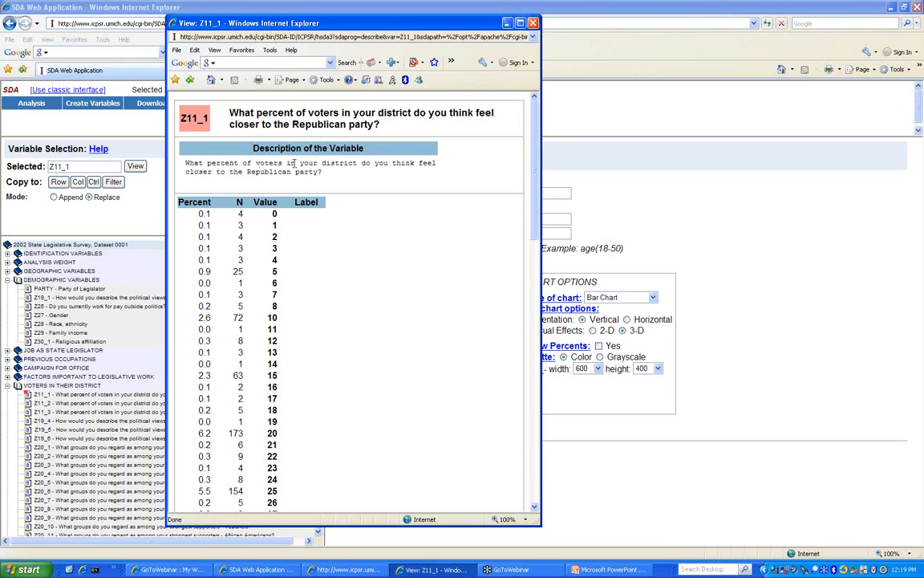
scroll(283, 239, "down", 7)
scroll(281, 241, "up", 6)
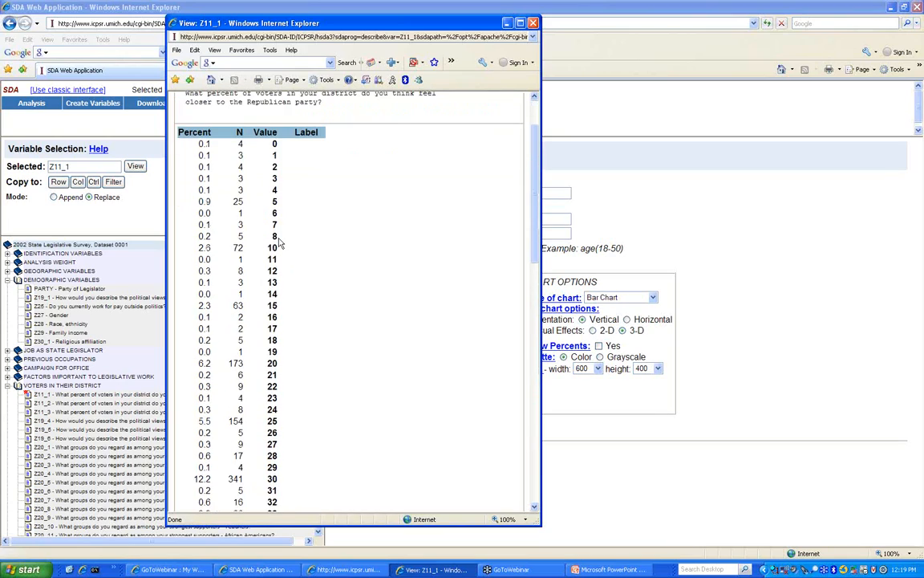
scroll(281, 241, "down", 5)
scroll(286, 239, "up", 2)
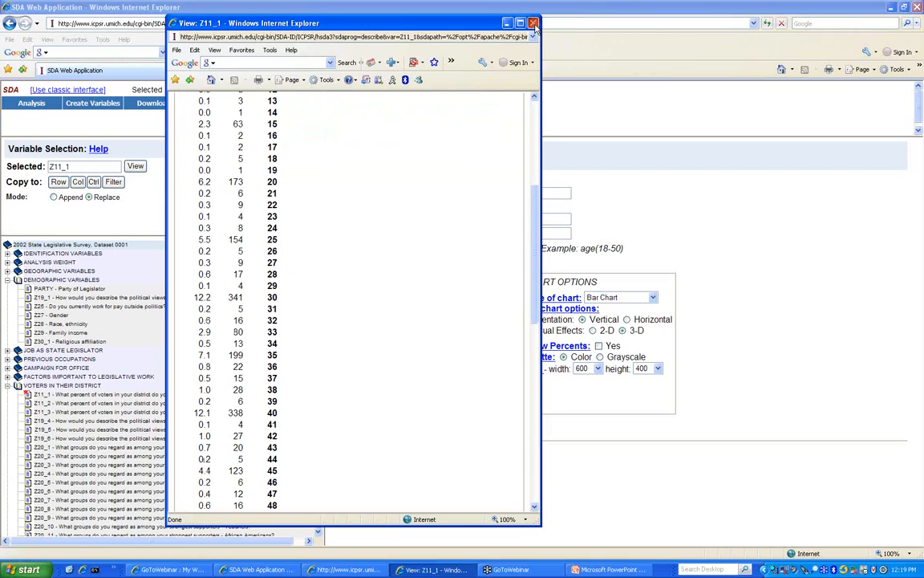
left_click(533, 22)
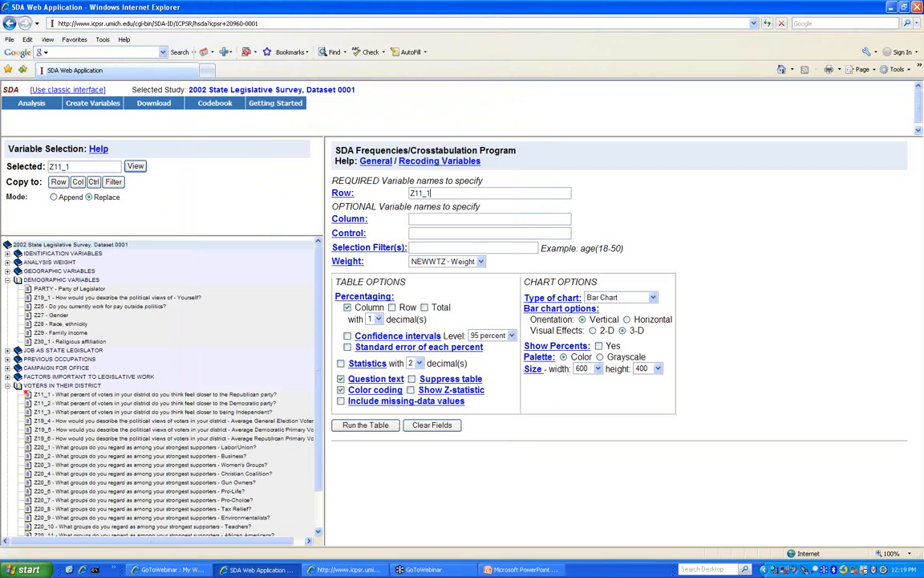
left_click(350, 427)
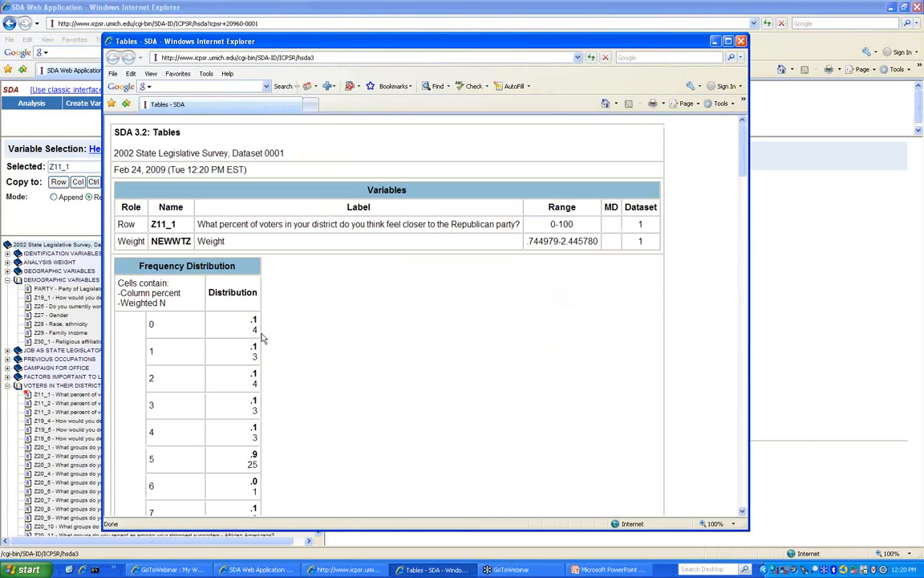
scroll(343, 319, "down", 15)
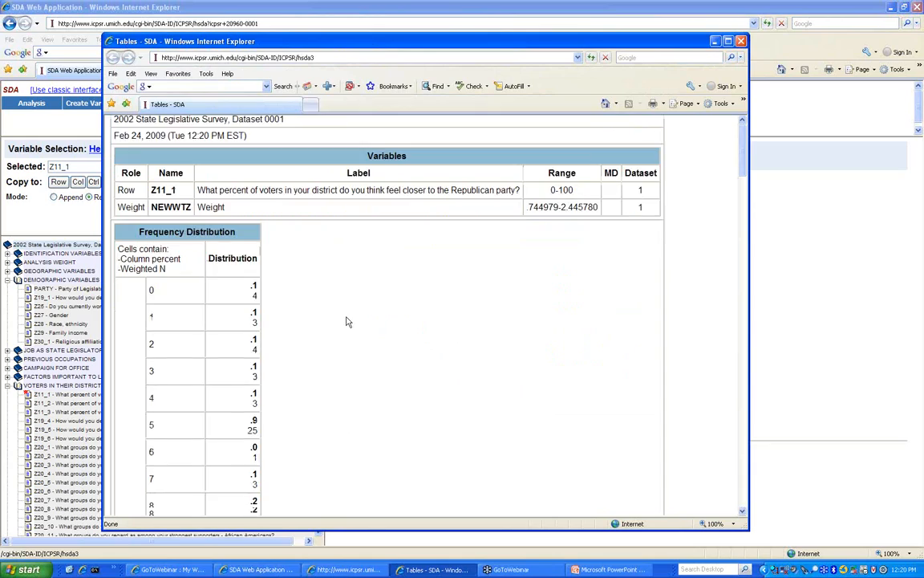
scroll(343, 319, "down", 17)
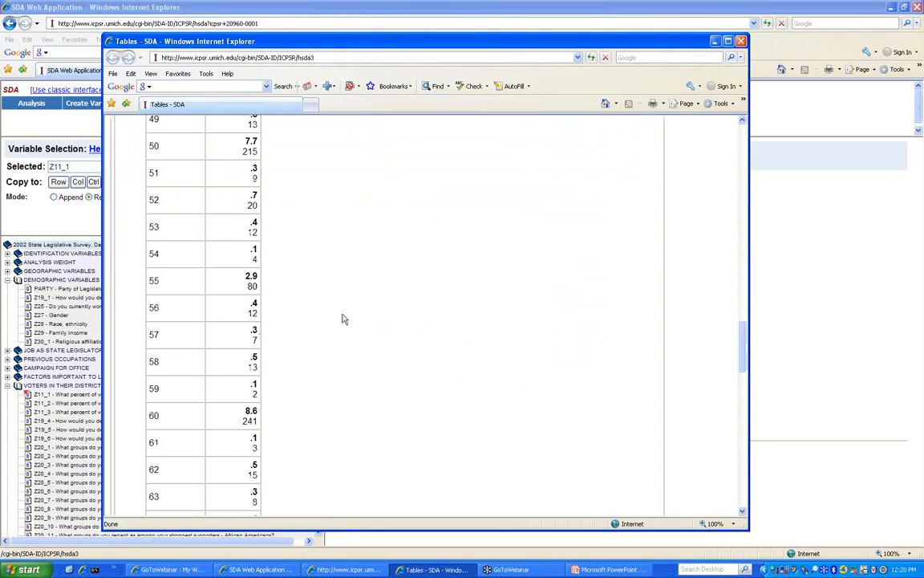
scroll(342, 319, "down", 6)
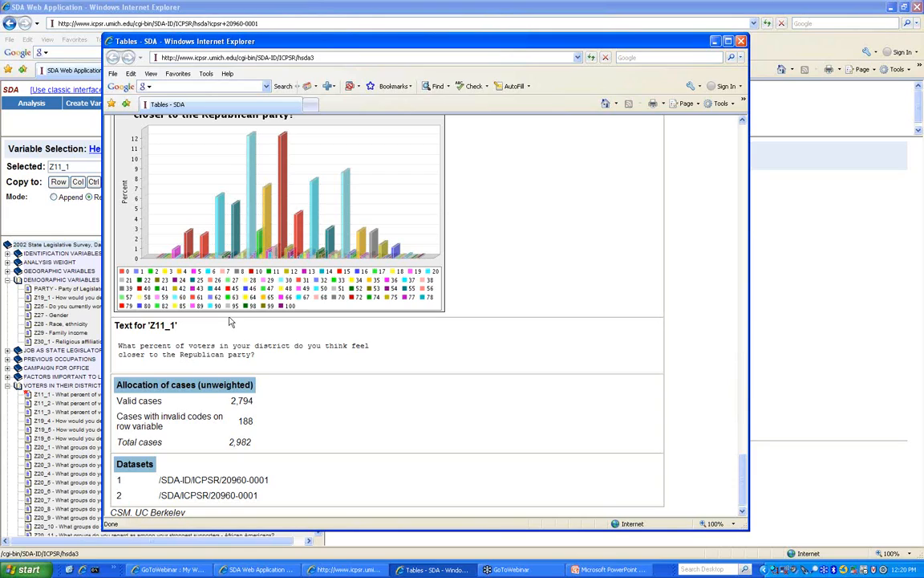
left_click(741, 42)
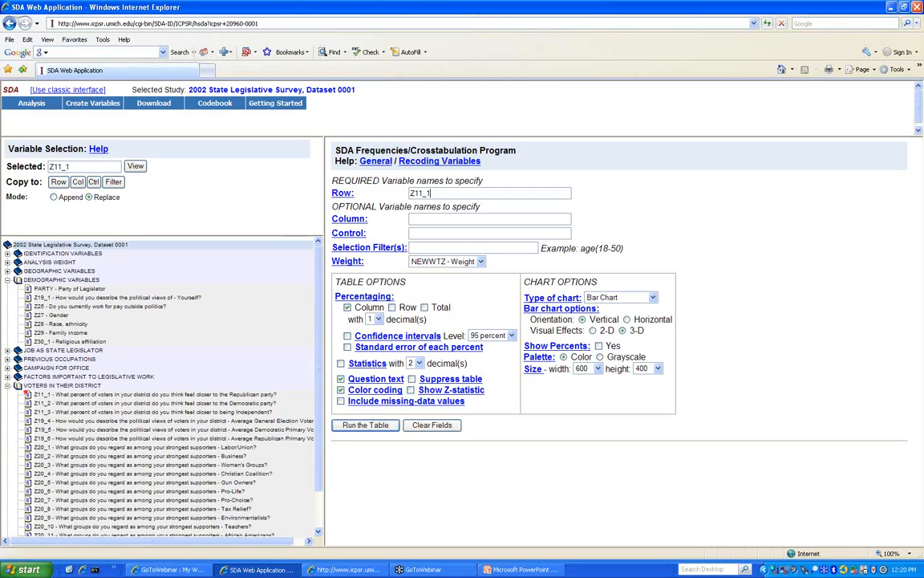
- Set Z30_1 as the row variable and add the selection filter Z28(1) for White respondents
left_click(8, 386)
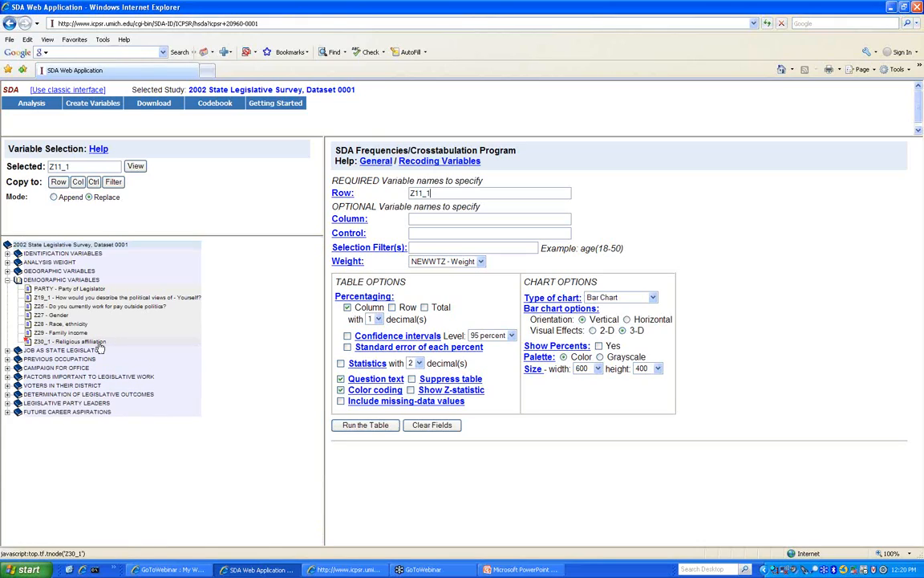
left_click(59, 182)
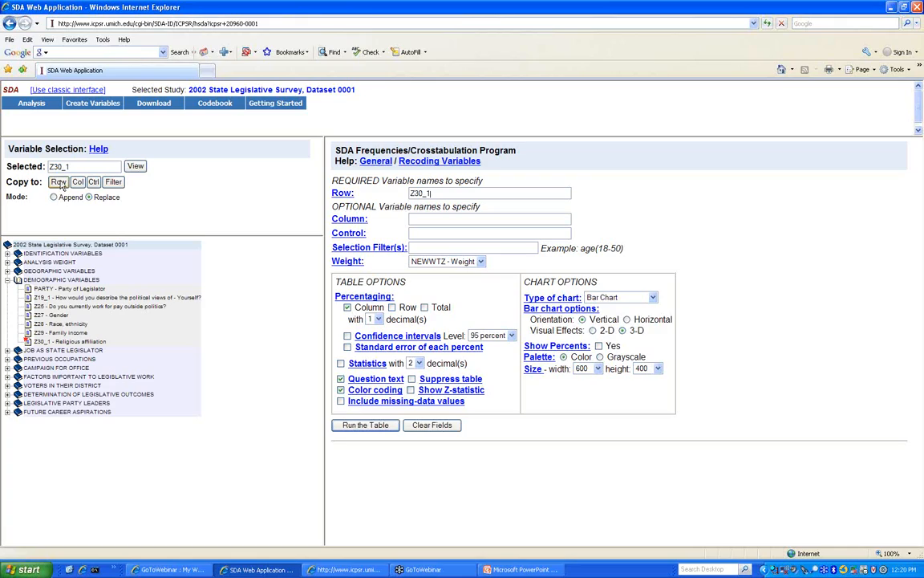
left_click(56, 323)
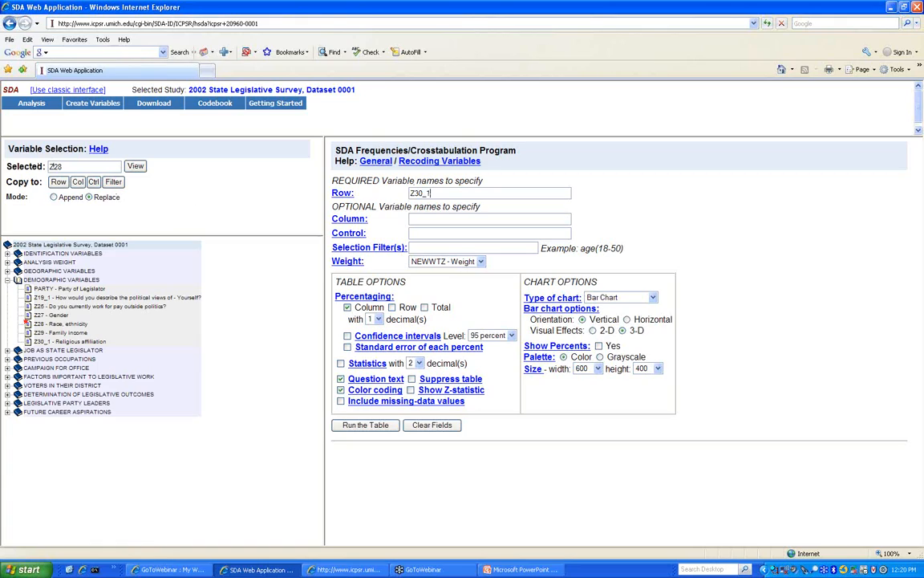
left_click(117, 182)
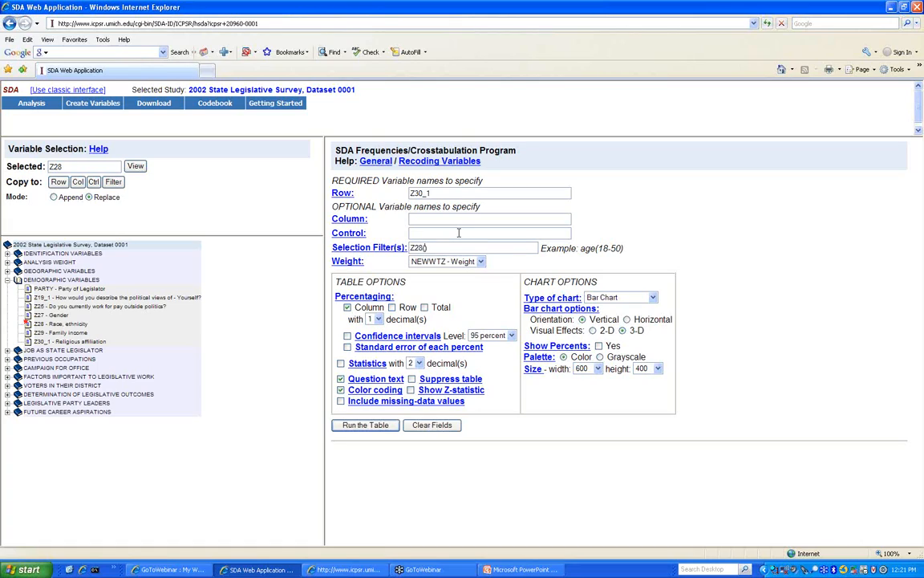
left_click(135, 166)
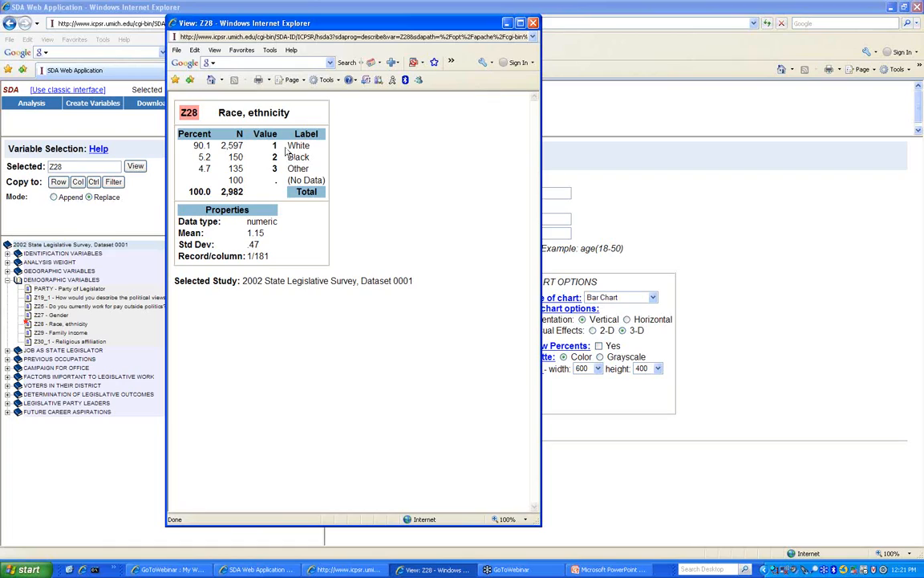
left_click(533, 22)
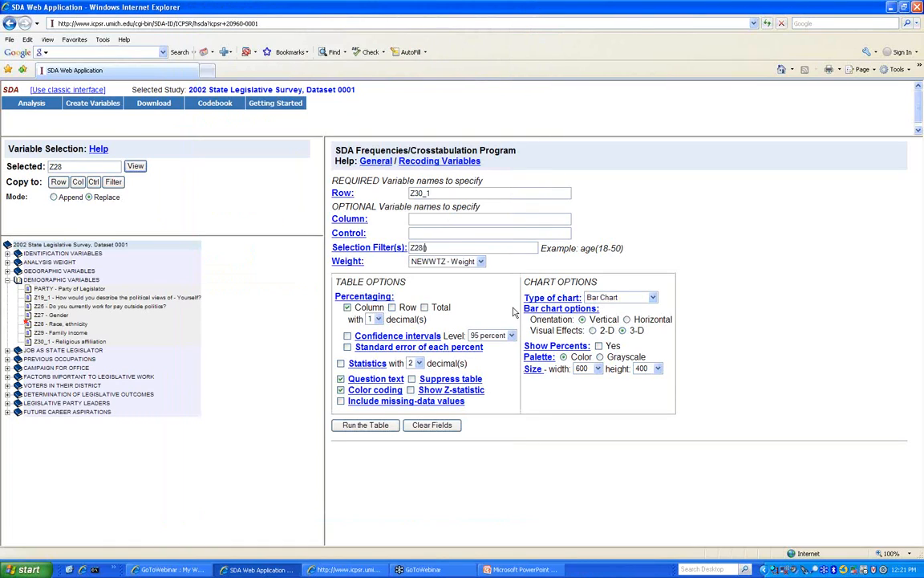
type("1")
- Run the White-only religious affiliation table (48.7% Mainline Protestant, 2,505 cases) and close it
left_click(366, 427)
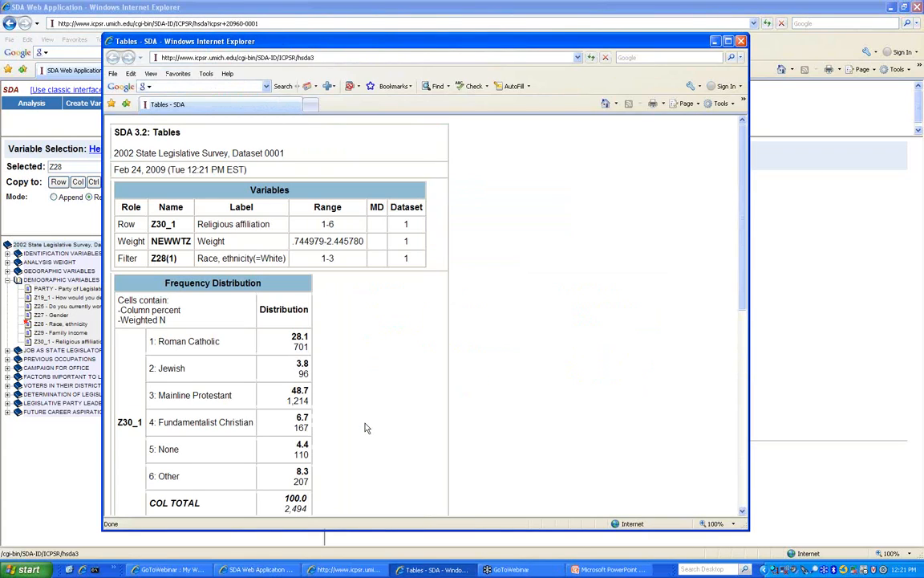
scroll(366, 428, "down", 2)
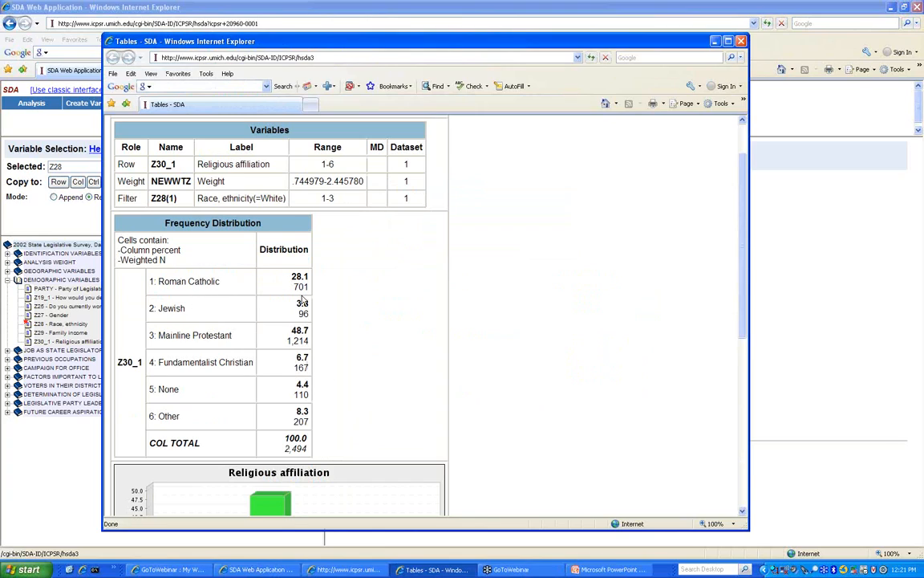
scroll(287, 324, "down", 5)
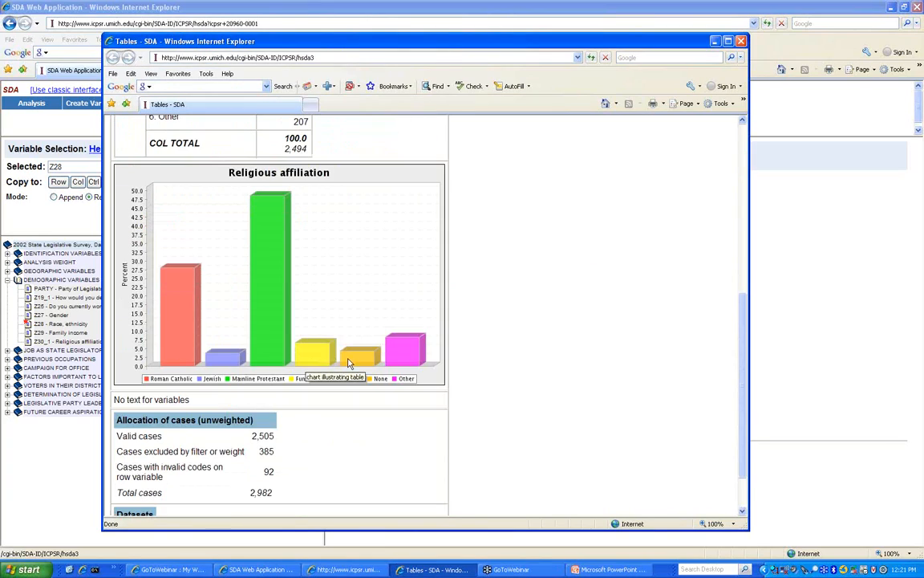
scroll(339, 350, "down", 1)
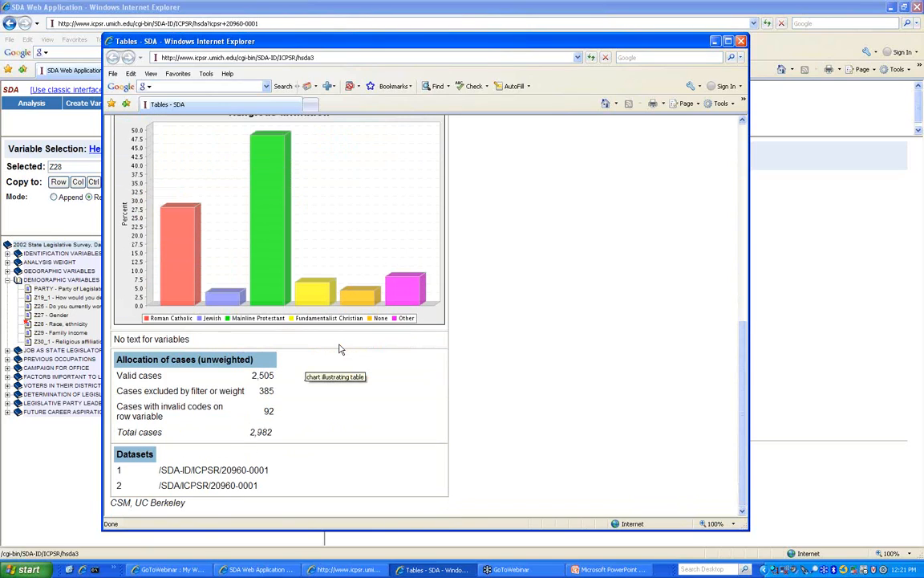
scroll(339, 349, "up", 3)
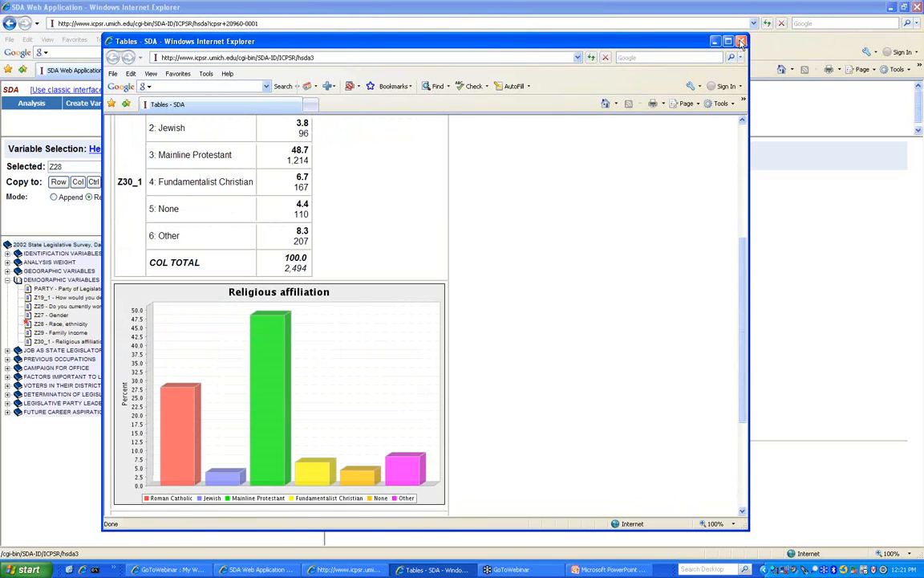
left_click(741, 42)
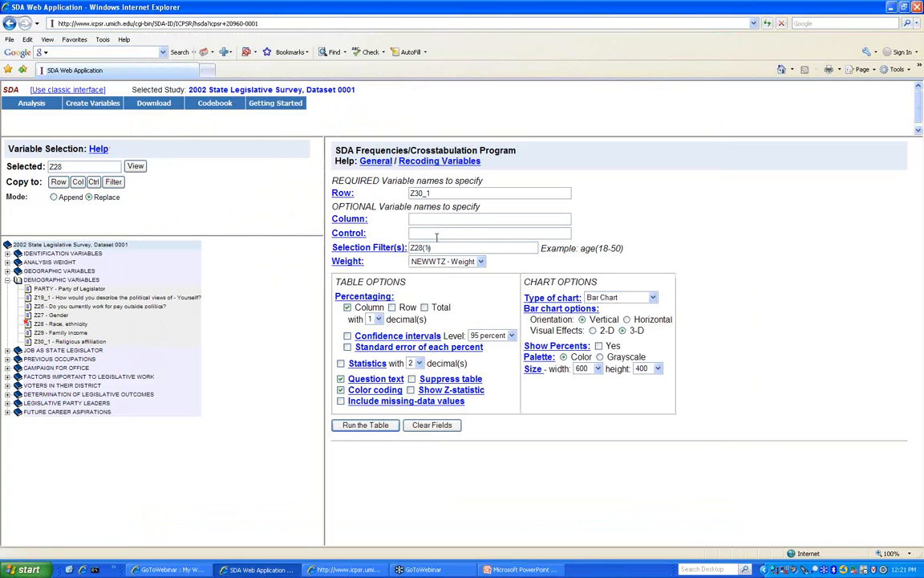
- Delete the Z28(1) filter, make Z28 the column, and run the religion-by-race crosstab
left_click_drag(436, 248, 401, 245)
key("Delete")
left_click(77, 183)
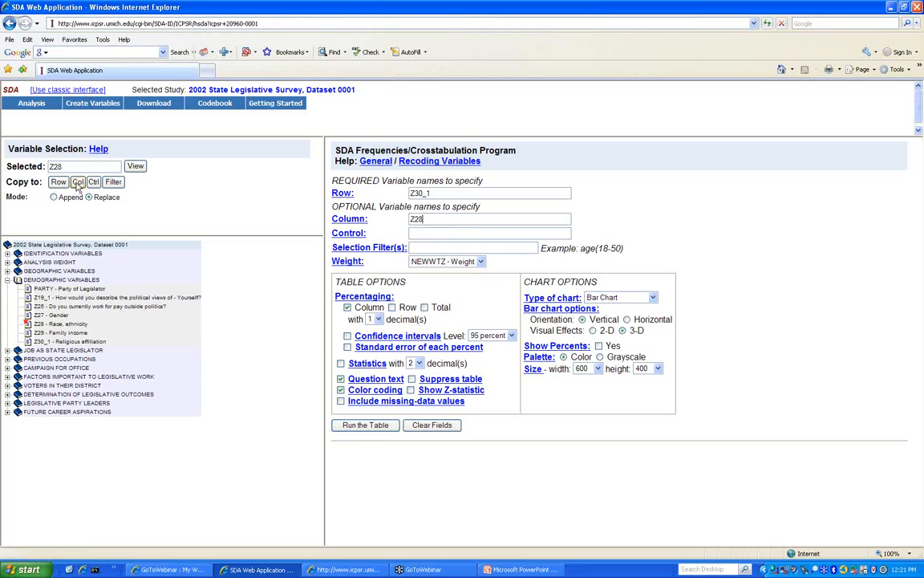
left_click(361, 424)
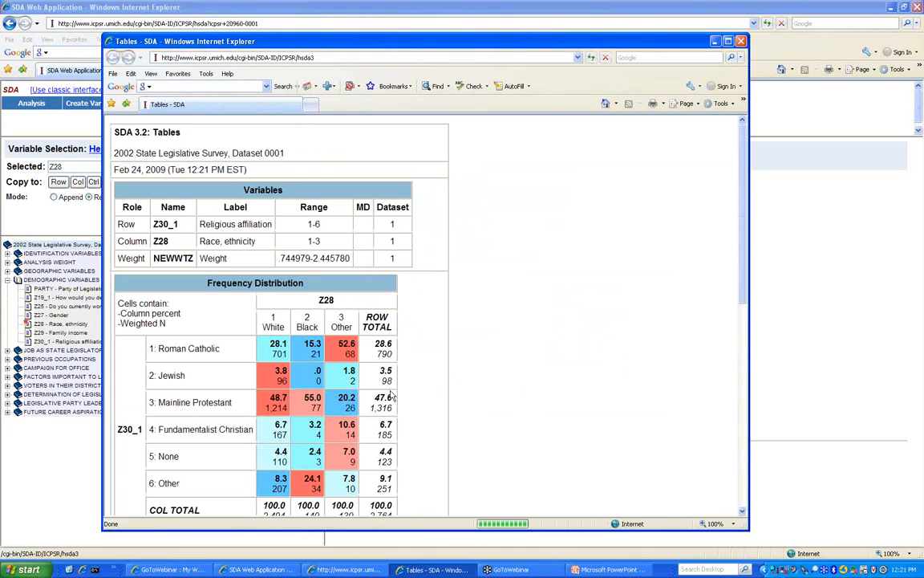
scroll(325, 540, "down", 4)
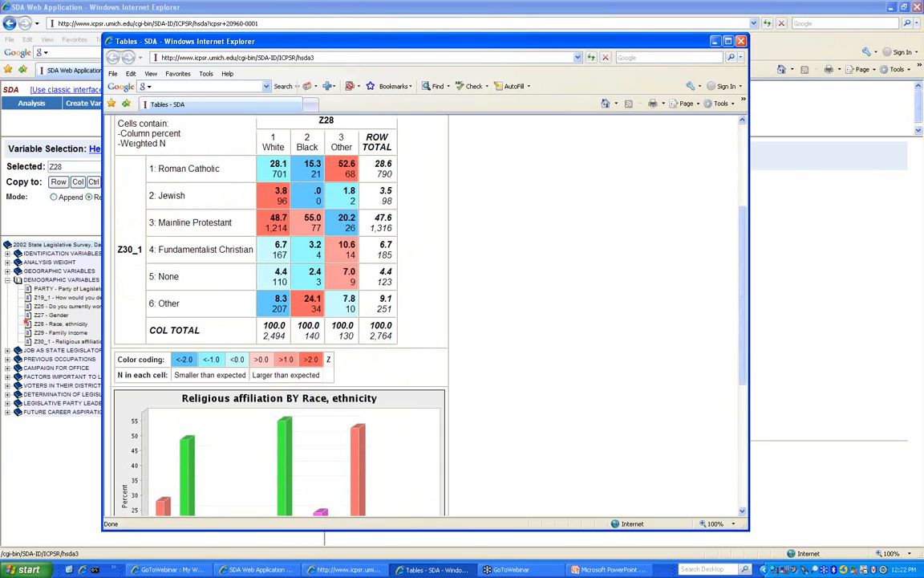
left_click(742, 41)
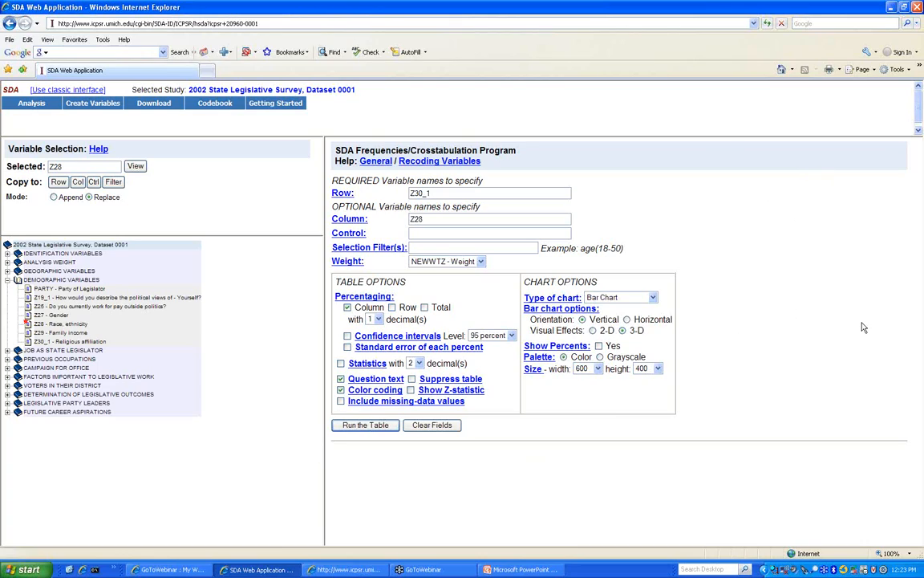
- Try the row range z27-z30_1, run it, and dismiss the variable-not-found error
left_click(858, 414)
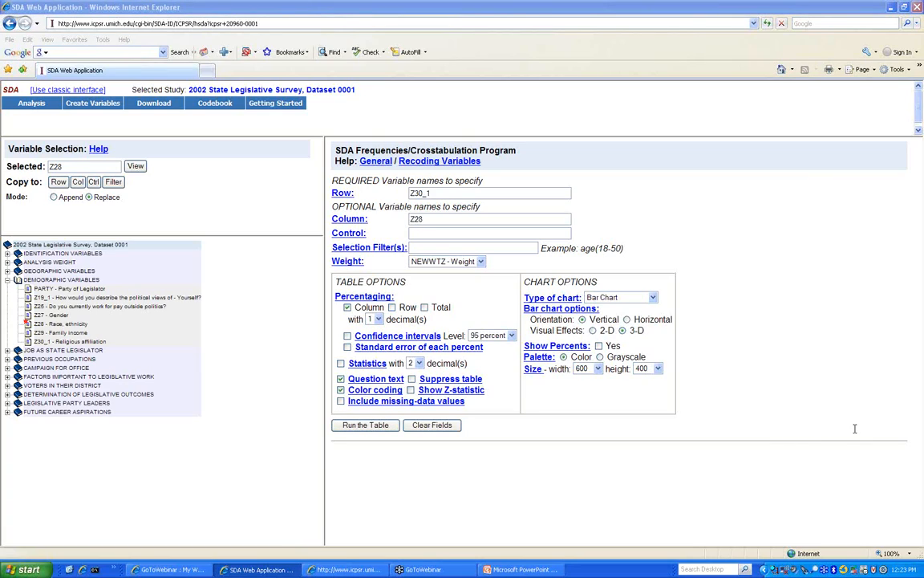
left_click(459, 194)
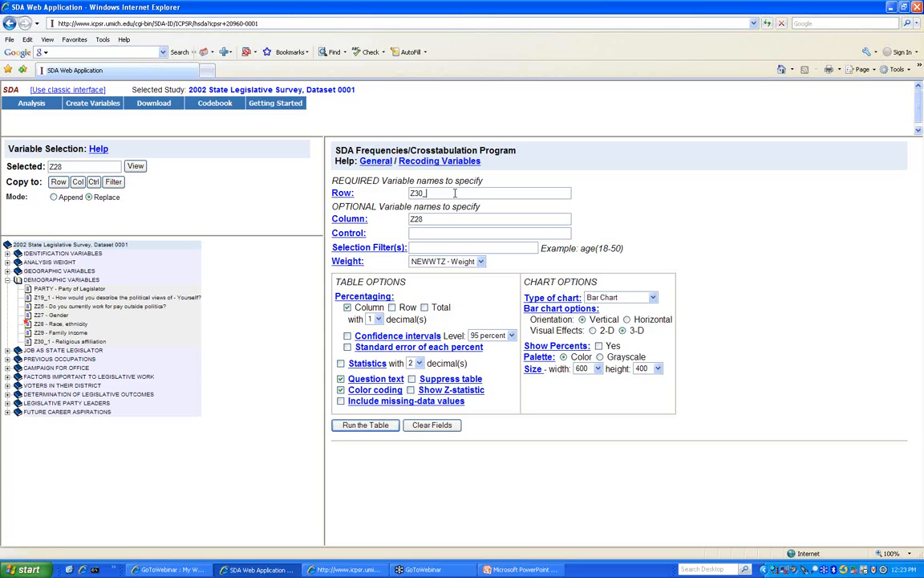
key("BackSpace")
key("BackSpace")
key("BackSpace")
left_click(51, 314)
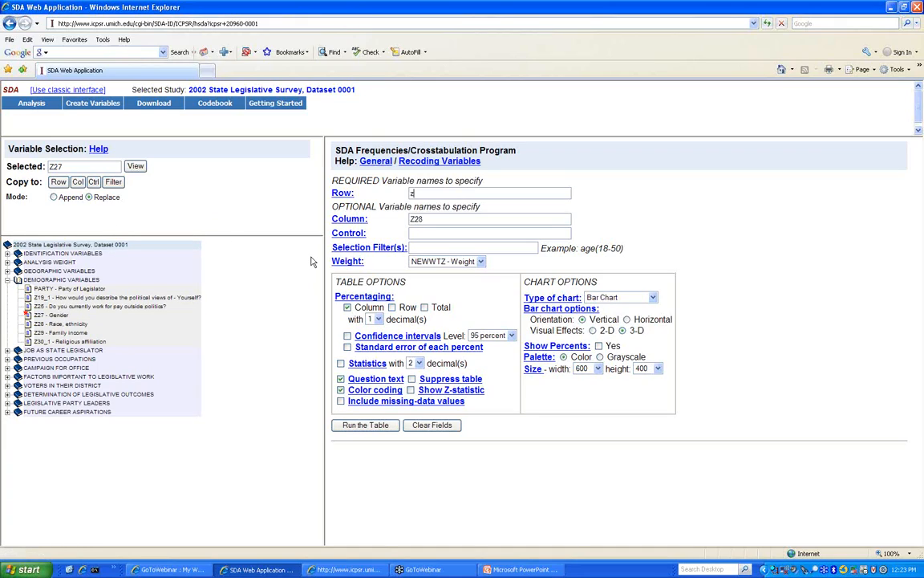
type("z27-z30_1")
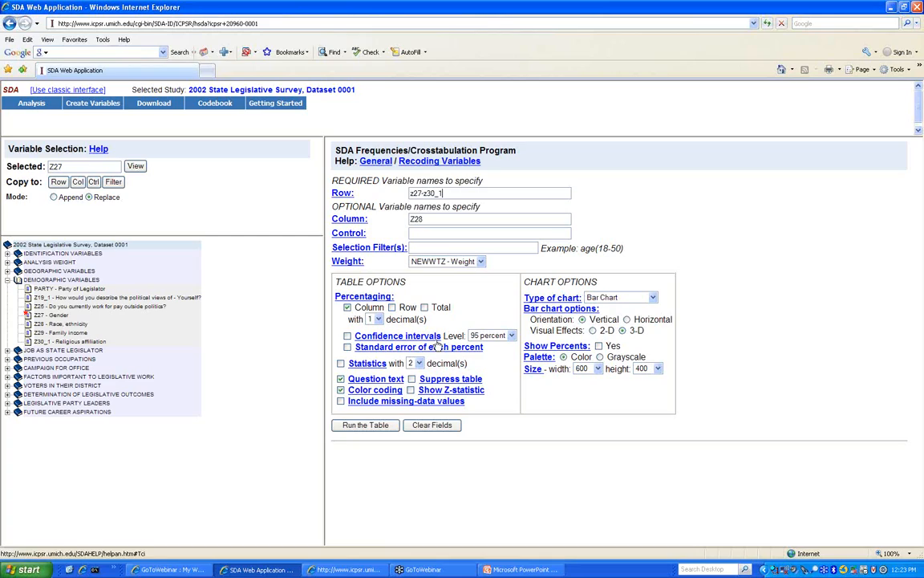
left_click(366, 425)
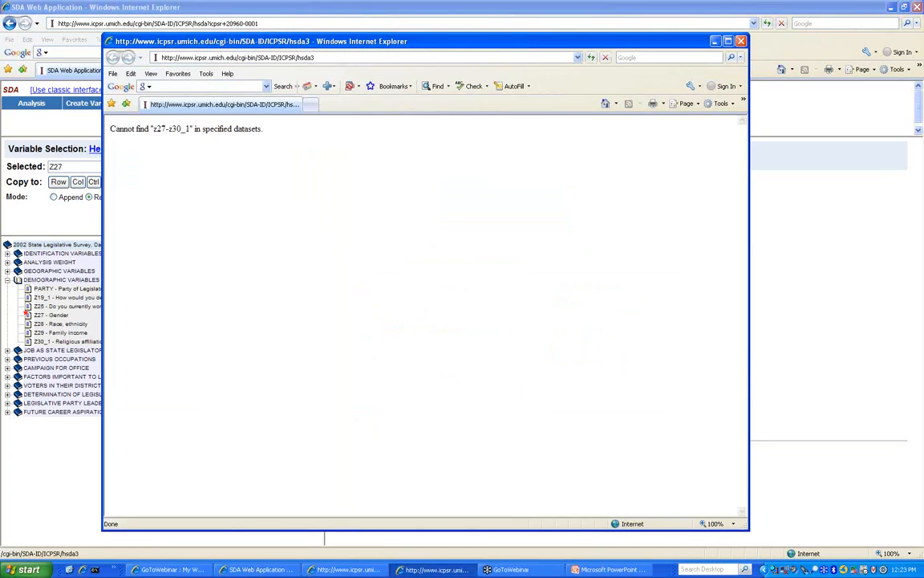
left_click(742, 41)
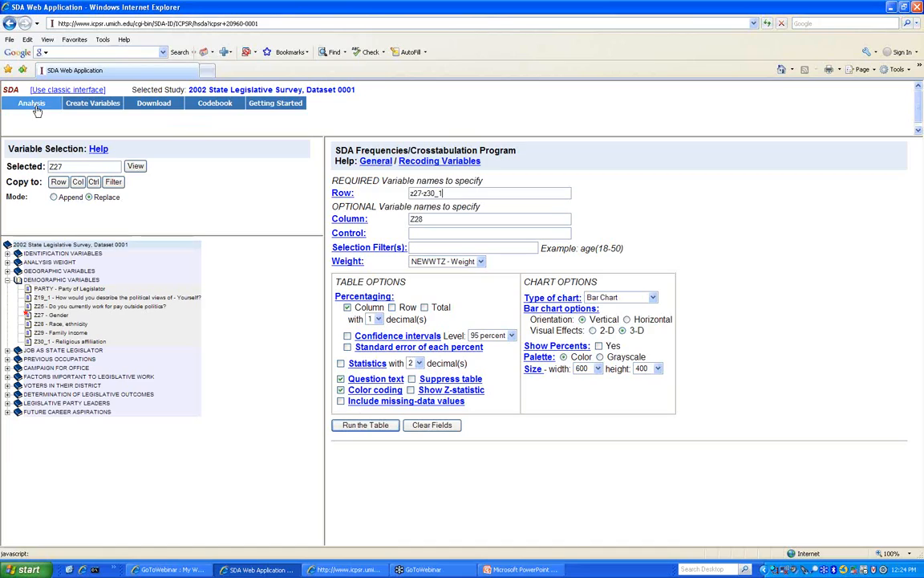
- Empty the Row entry, leaving Z28 as the column and NEWWTZ as weight
mouse_move(38, 104)
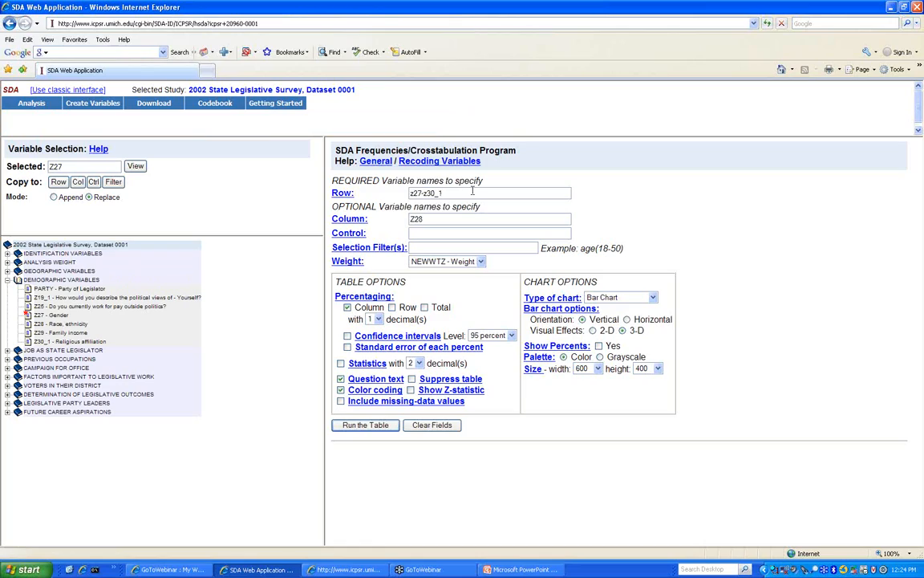
key("BackSpace")
key("BackSpace")
key("BackSpace")
key("BackSpace")
key("BackSpace")
key("BackSpace")
key("BackSpace")
key("BackSpace")
key("BackSpace")
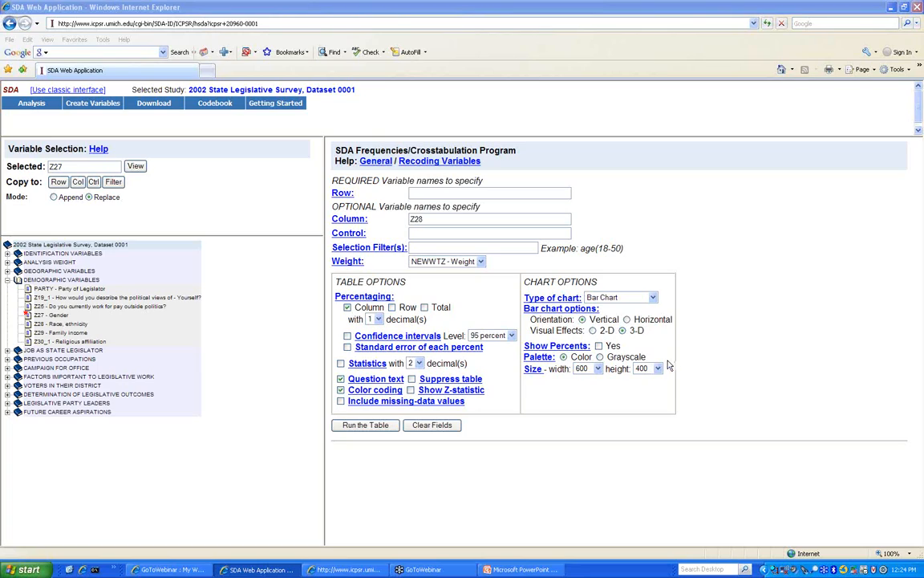
mouse_move(181, 106)
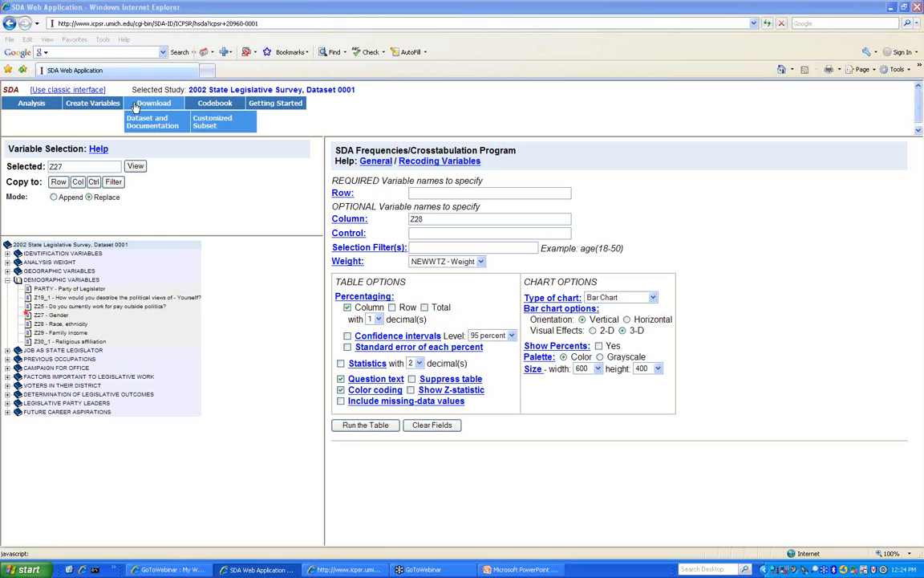
- Return to the SDA analysis form and type Z30 into the Row field
left_click(342, 569)
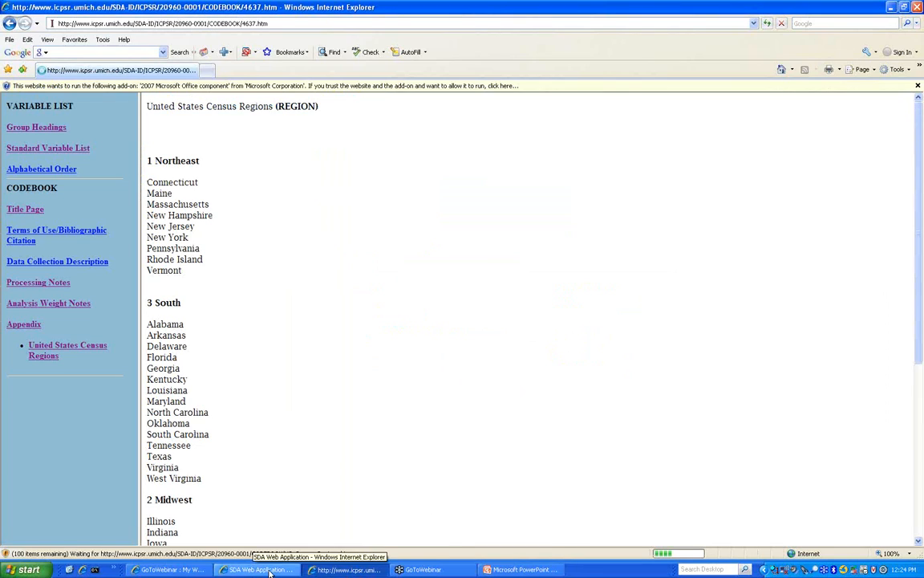
key("alt+Tab")
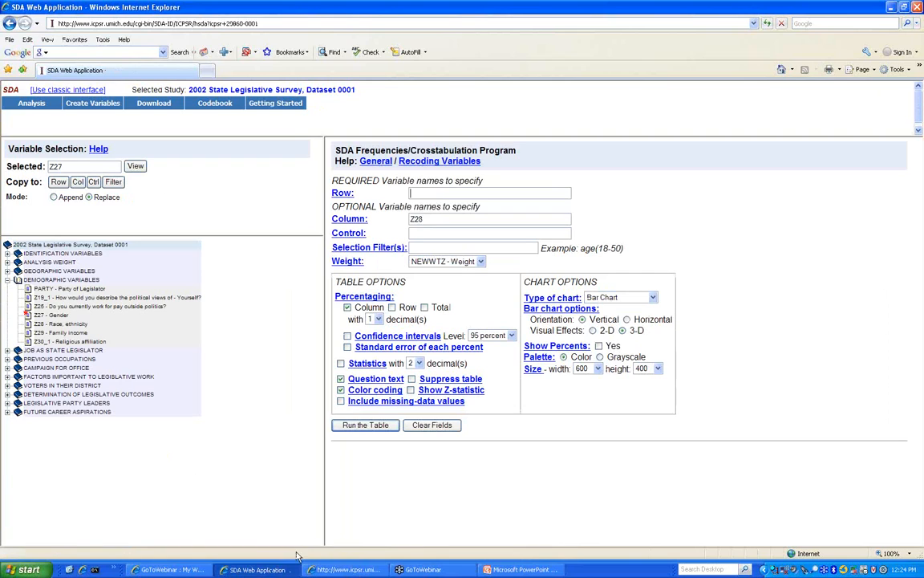
left_click(431, 190)
type("Z30_1")
- Run the Z30_1 by Z28 crosstab, weighted by NEWWTZ, with its 3-D bar chart
left_click(387, 427)
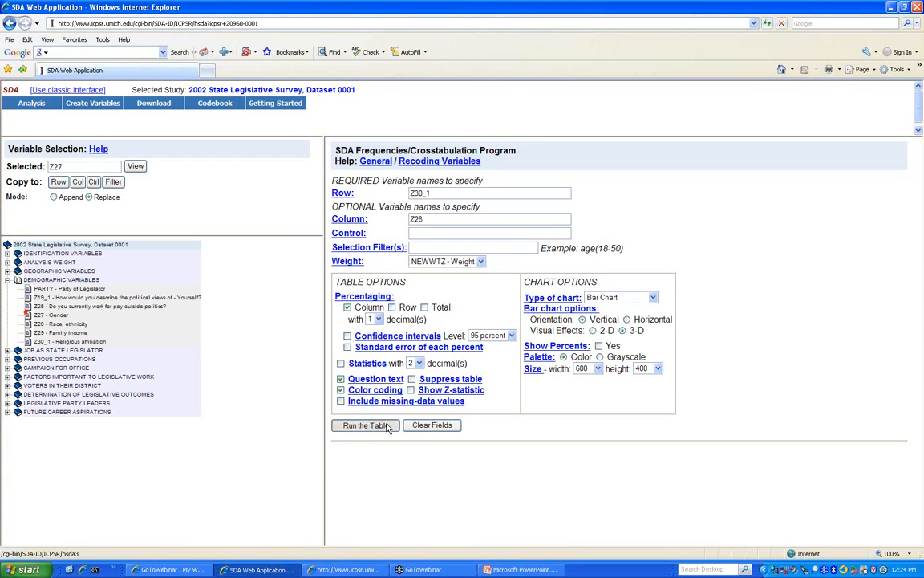
scroll(382, 398, "down", 5)
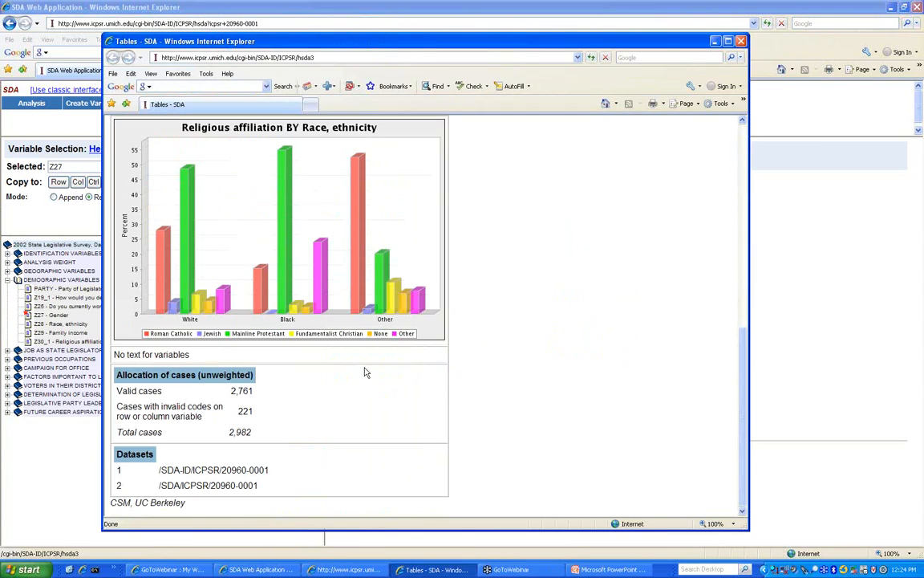
scroll(133, 247, "up", 2)
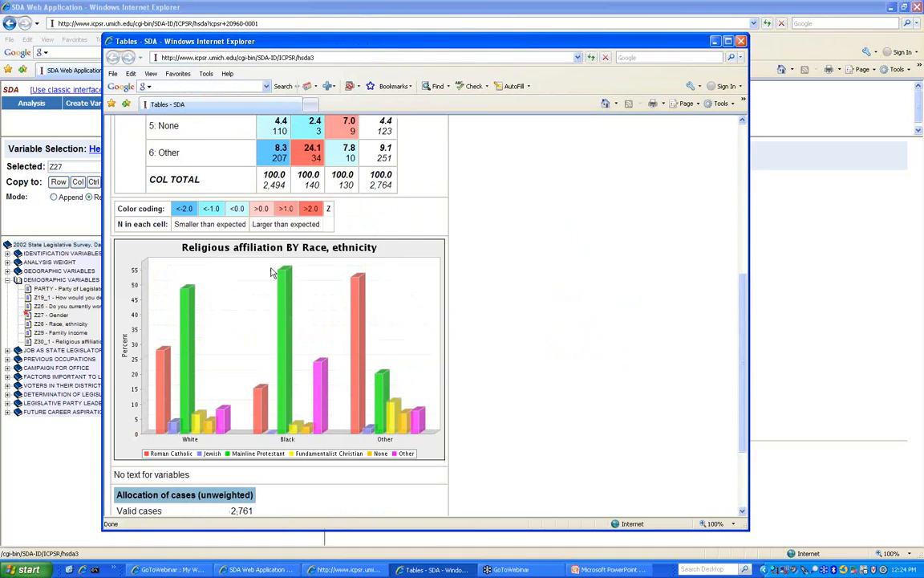
- Save the bar chart picture as 'char' in My Pictures and close the results
right_click(122, 248)
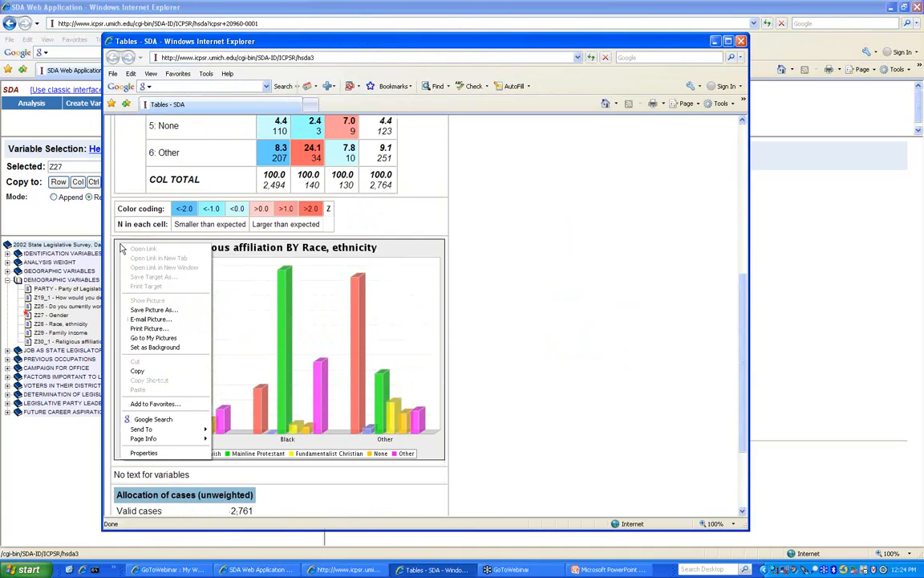
left_click(116, 245)
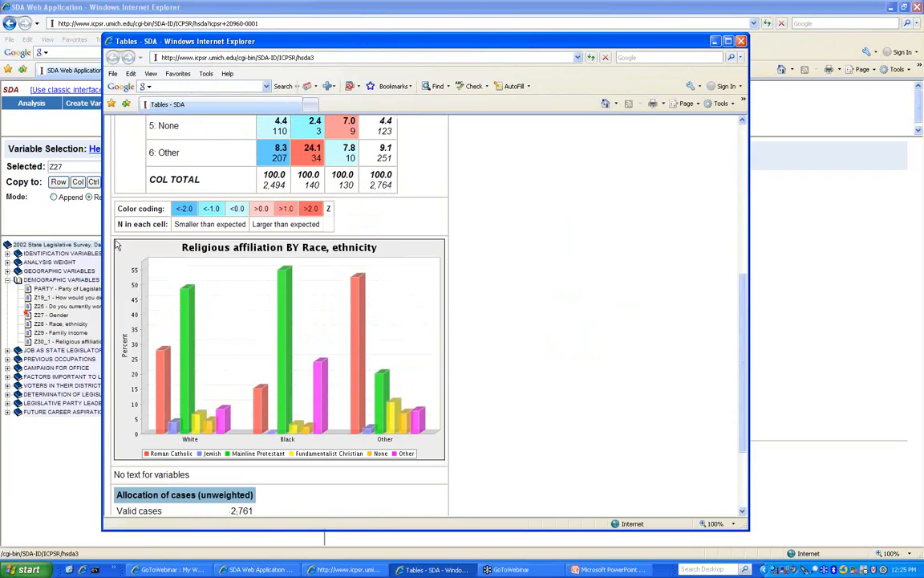
right_click(180, 274)
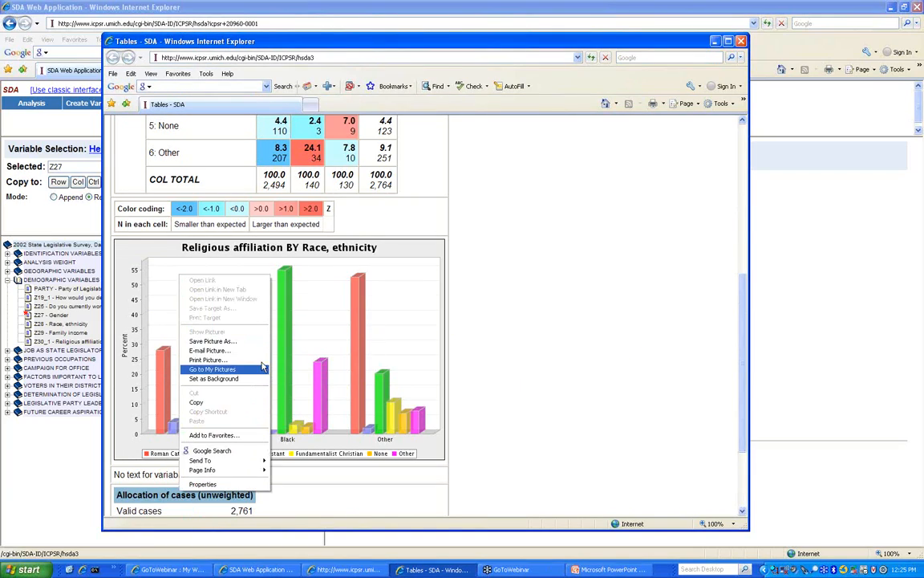
left_click(256, 341)
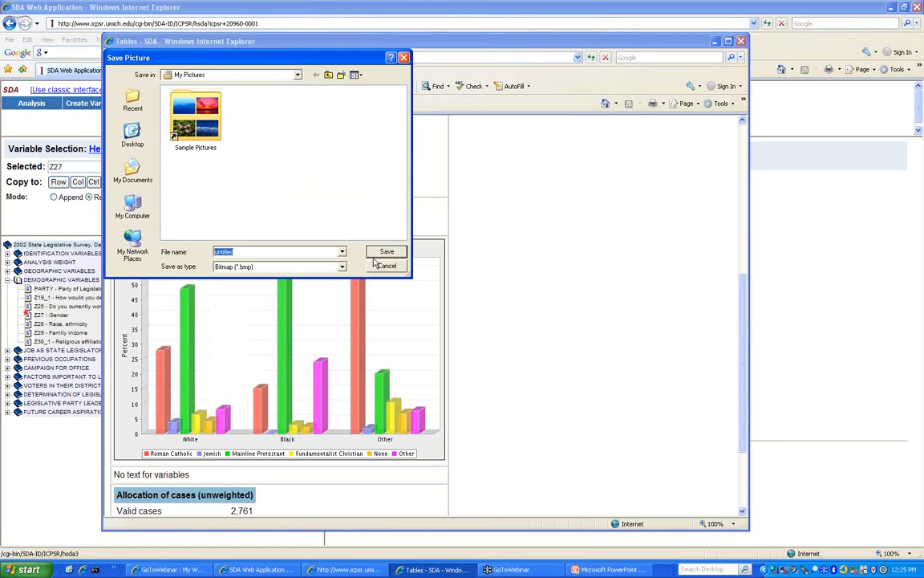
type("chart")
left_click(387, 252)
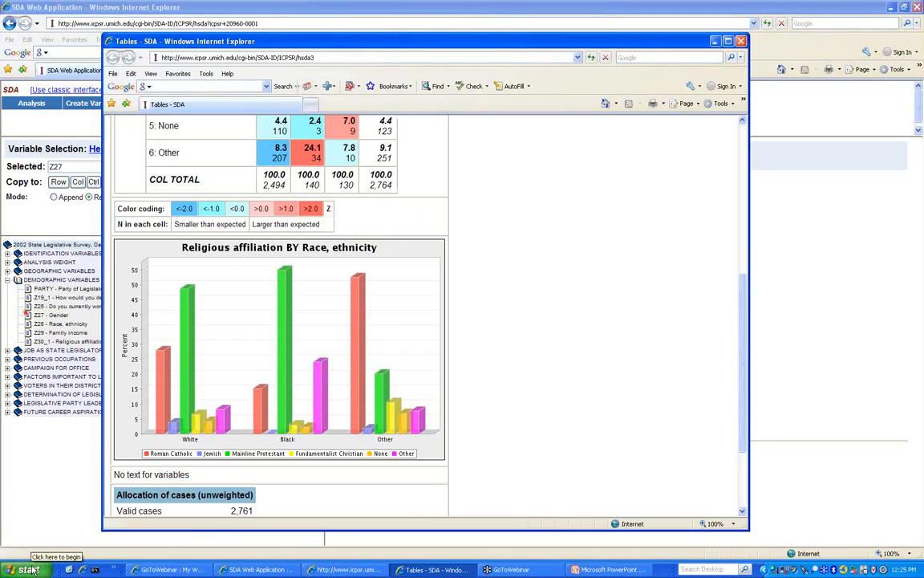
right_click(191, 422)
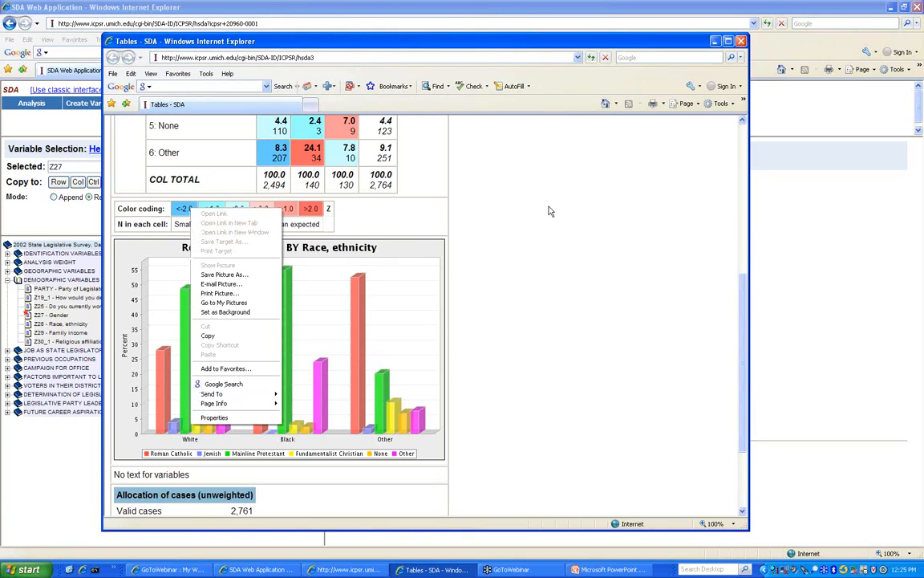
left_click(741, 41)
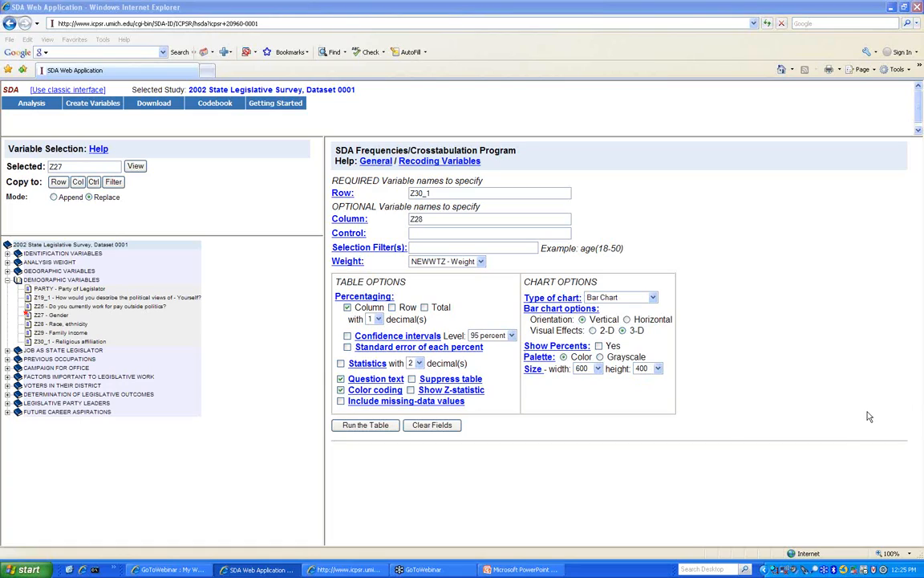
- Put Z27 and Z28 in the Row entry using Append mode and clear the Column
left_click(59, 183)
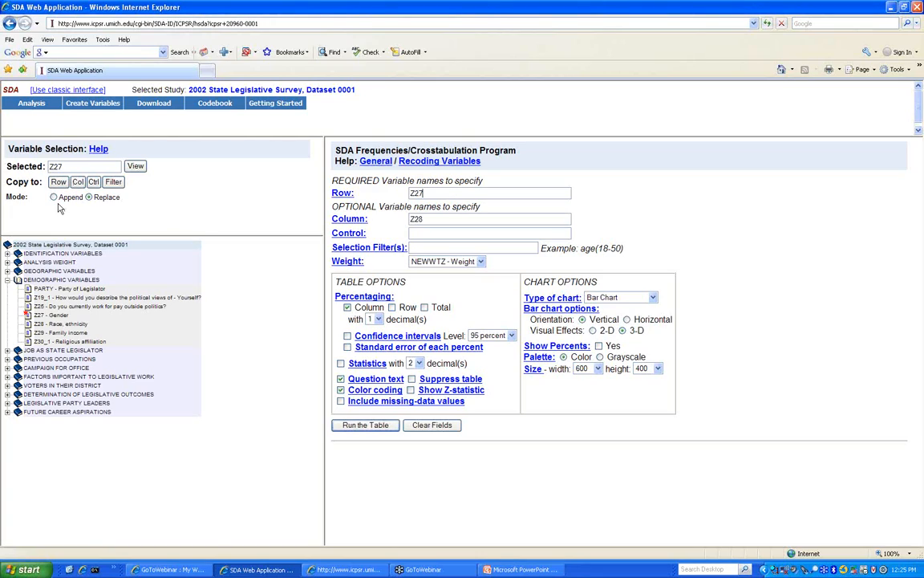
left_click(53, 198)
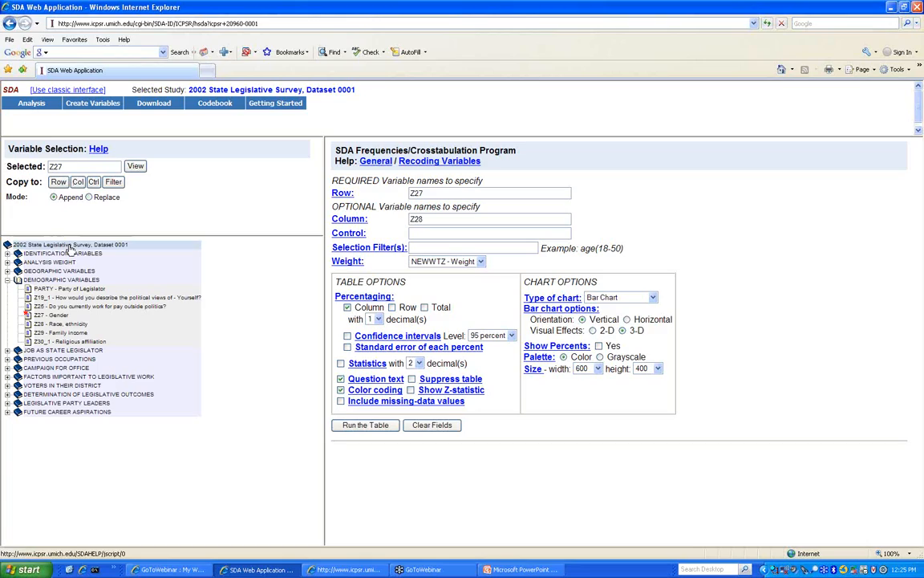
left_click(60, 323)
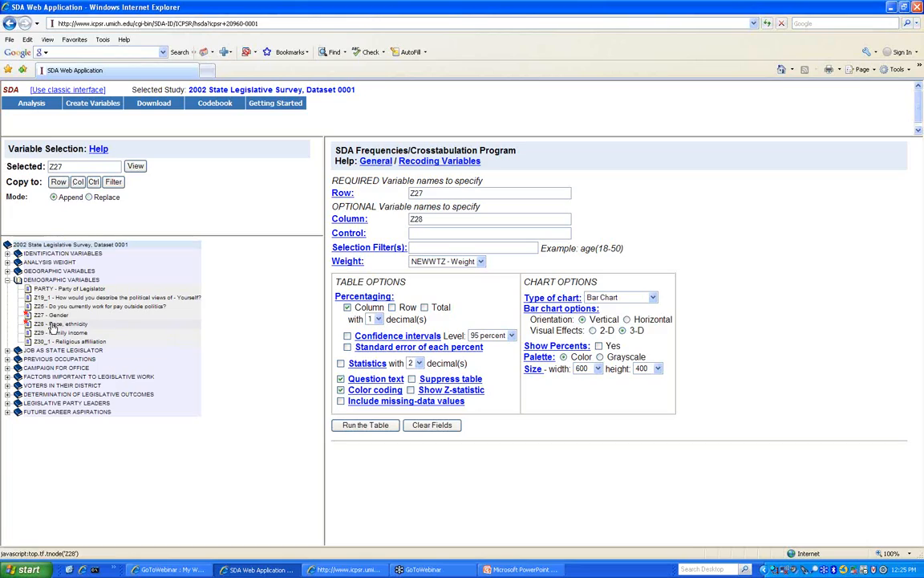
left_click(58, 182)
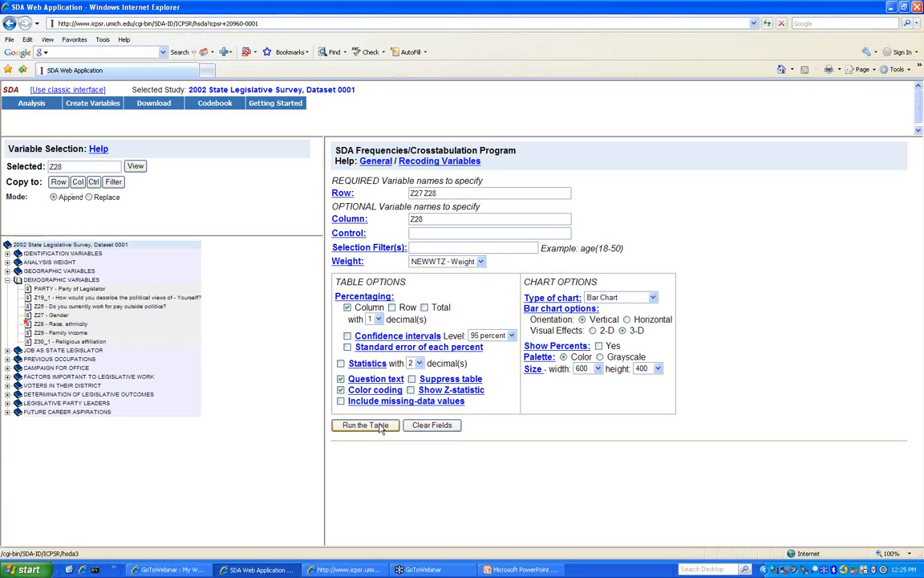
double_click(428, 217)
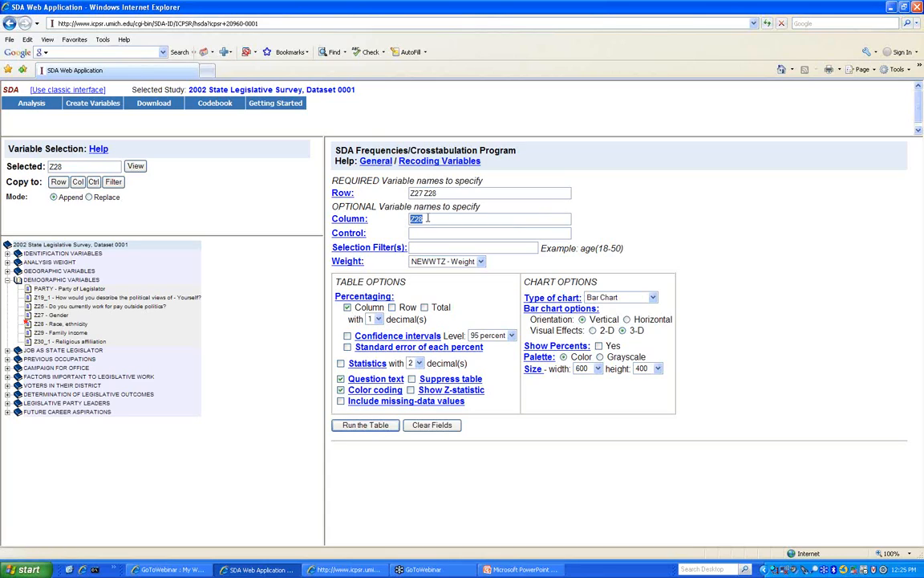
key("BackSpace")
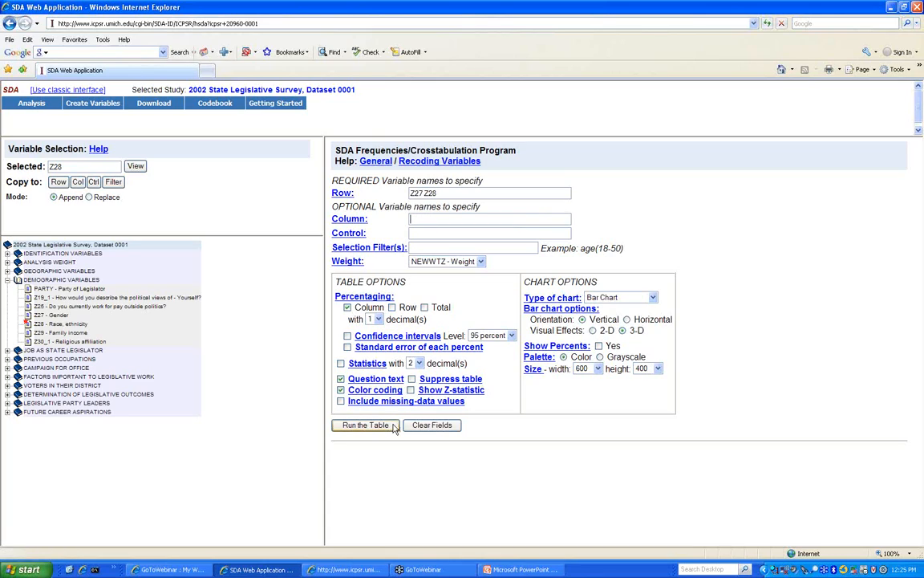
- Run and review separate frequency tables and charts for Z27 and Z28, then close them
left_click(365, 424)
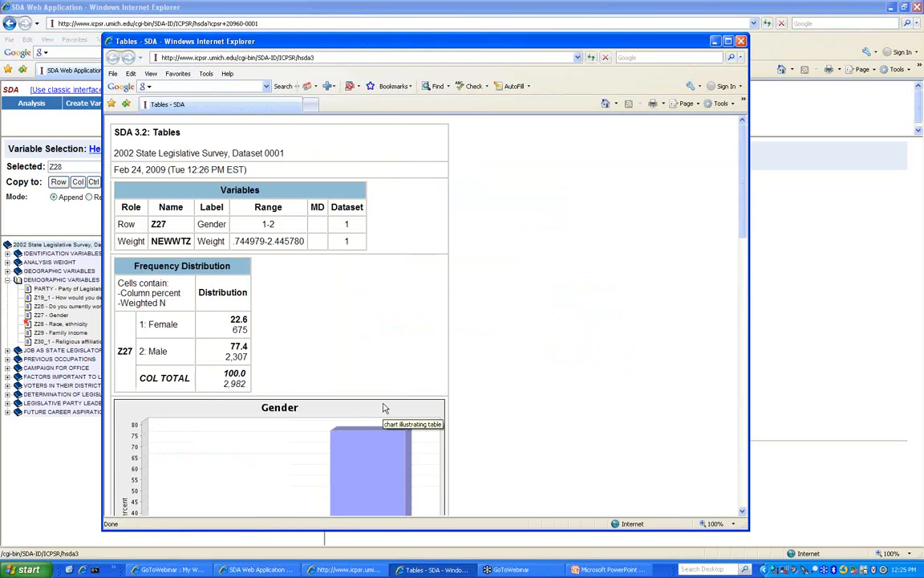
scroll(384, 407, "down", 12)
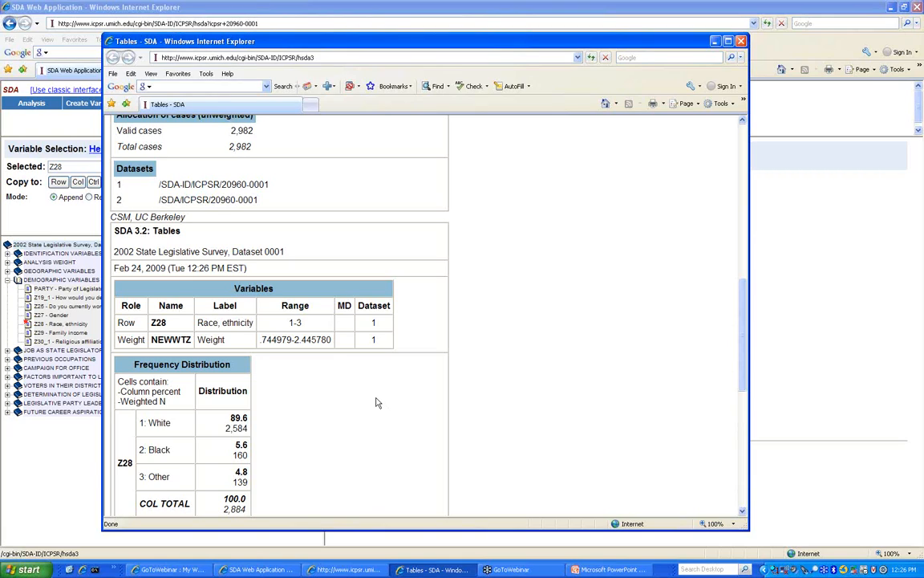
scroll(377, 399, "down", 4)
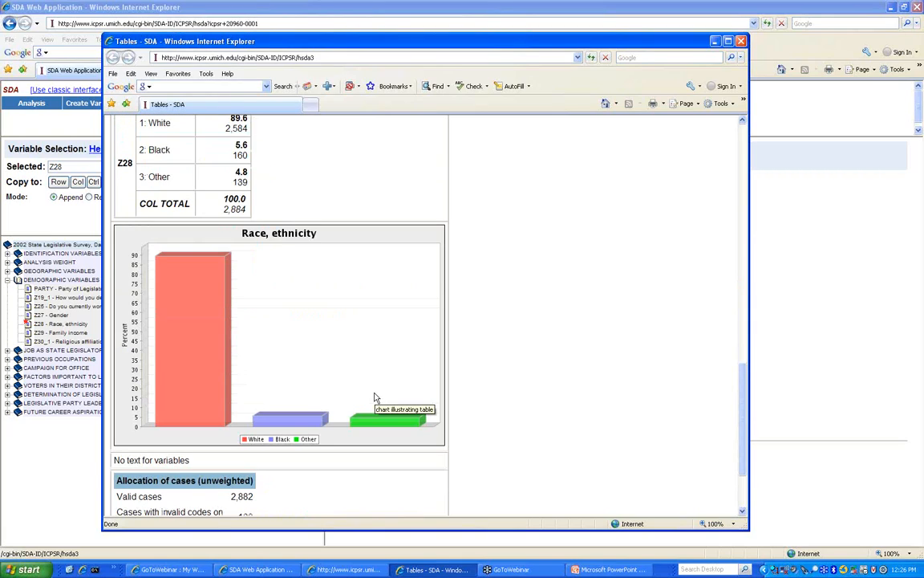
scroll(351, 399, "up", 5)
scroll(351, 397, "up", 8)
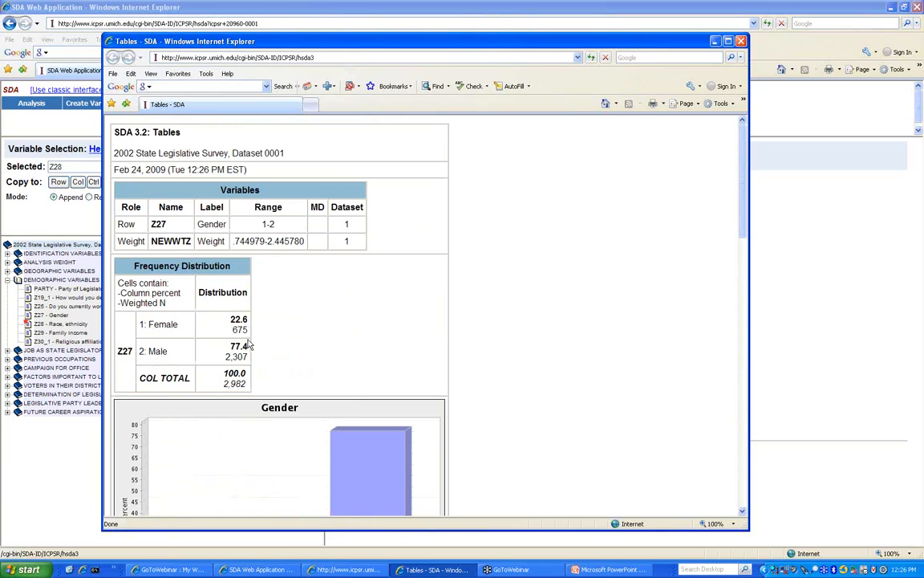
scroll(249, 344, "down", 5)
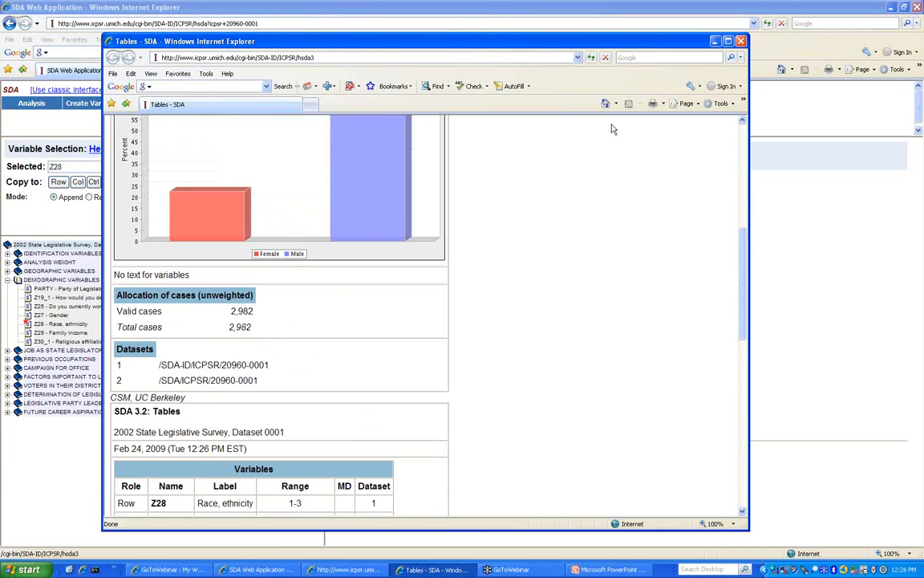
left_click(740, 42)
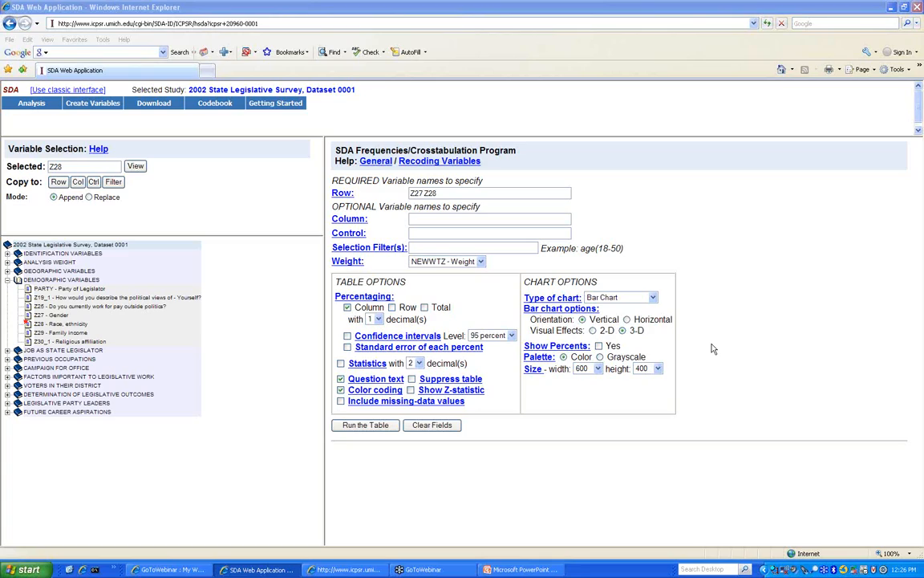
- Replace the Z27 Z28 row entry with z28 alone
mouse_move(148, 93)
left_click(365, 425)
left_click_drag(467, 194, 356, 176)
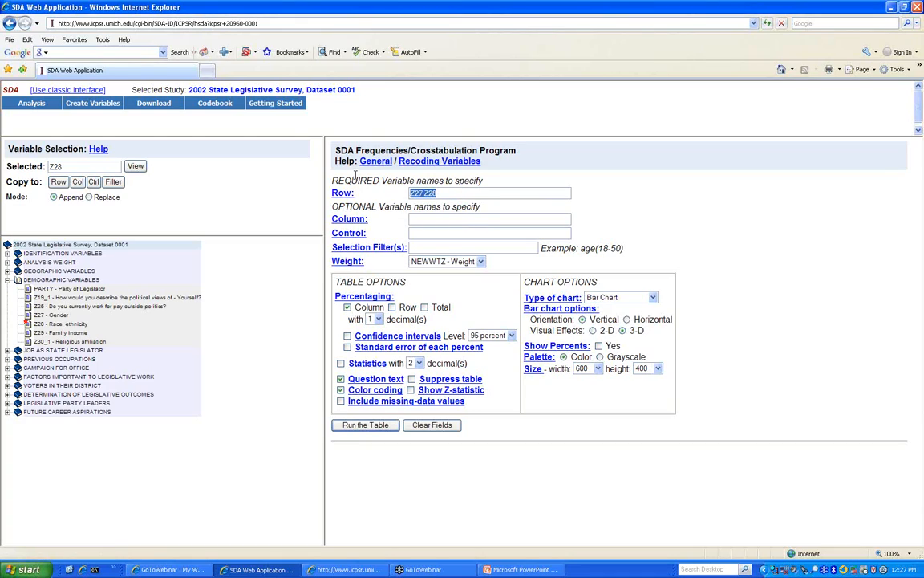
key("BackSpace")
type("z28")
key("BackSpace")
- Enter the selection filter z27(2) to restrict the analysis to males
type("8")
type("z")
type("2")
key("BackSpace")
type("27(2")
type(")")
right_click(141, 306)
left_click(57, 316)
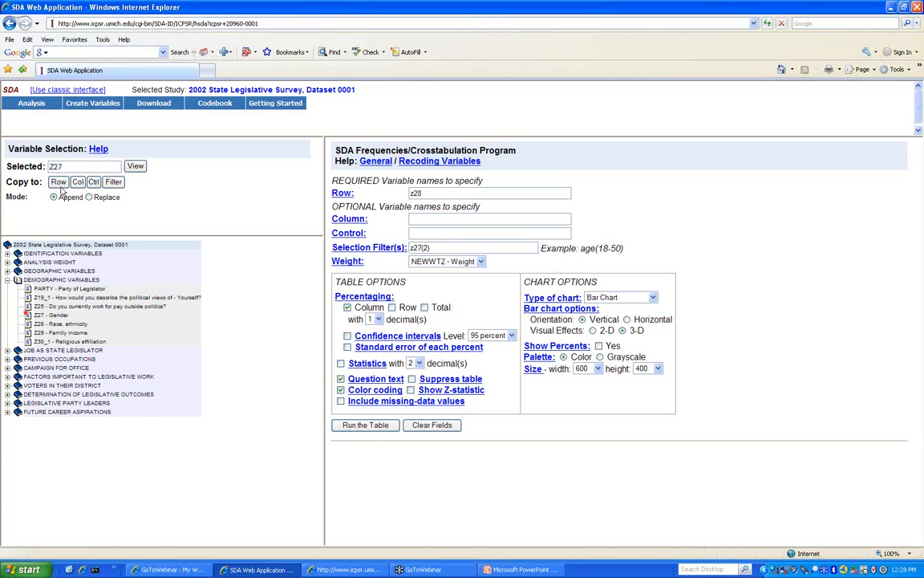
- Check the Z27 codes, change the filter to z27(1), and run the female-only Z28 table (87.3% White)
left_click(135, 167)
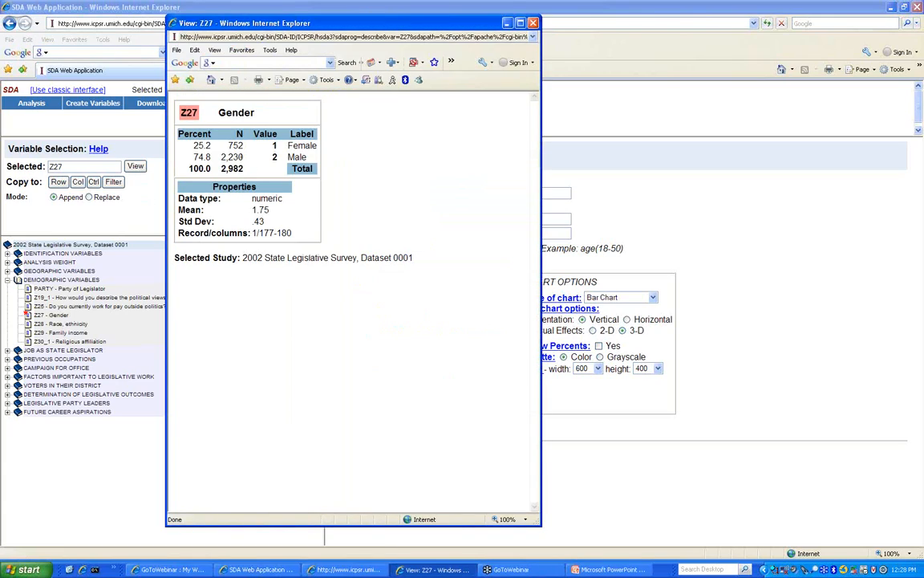
left_click(534, 23)
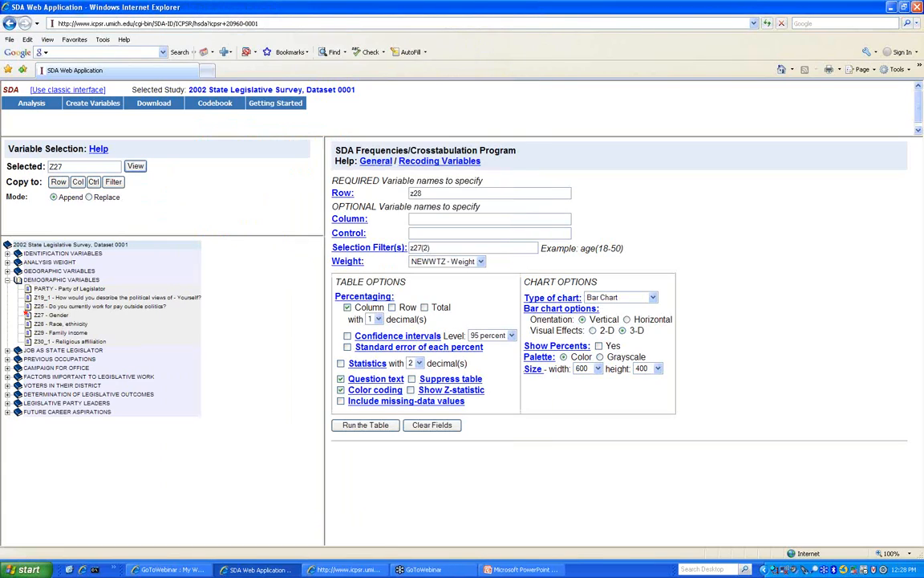
left_click(429, 248)
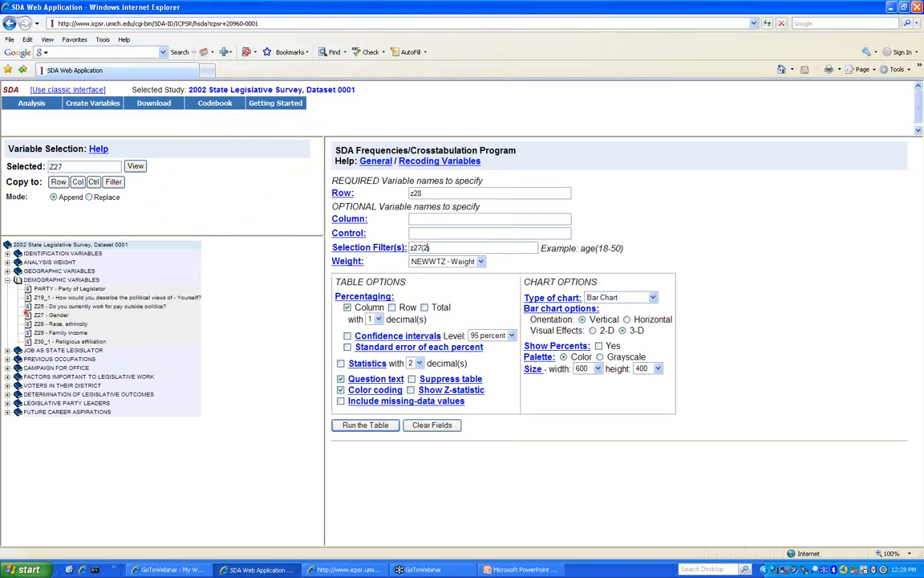
key("BackSpace")
type("1")
left_click(367, 426)
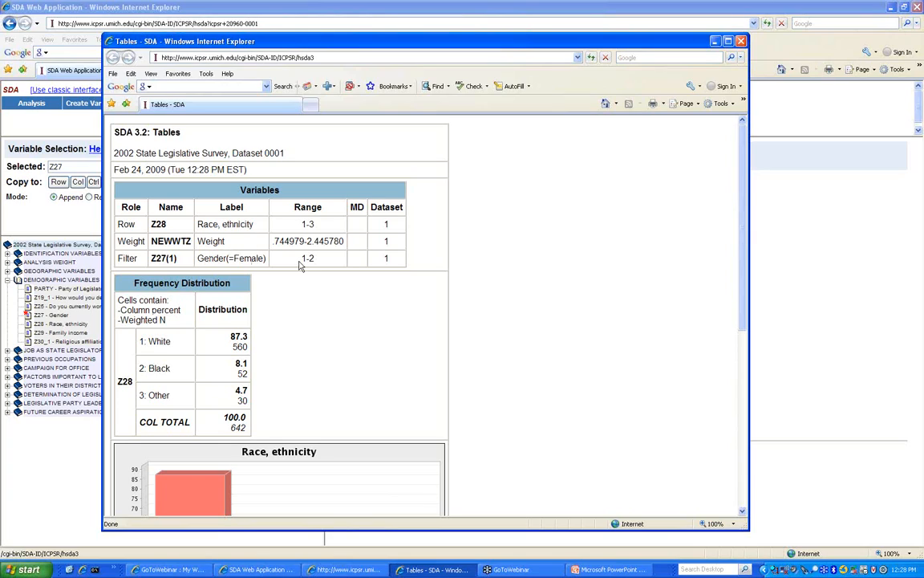
left_click(741, 42)
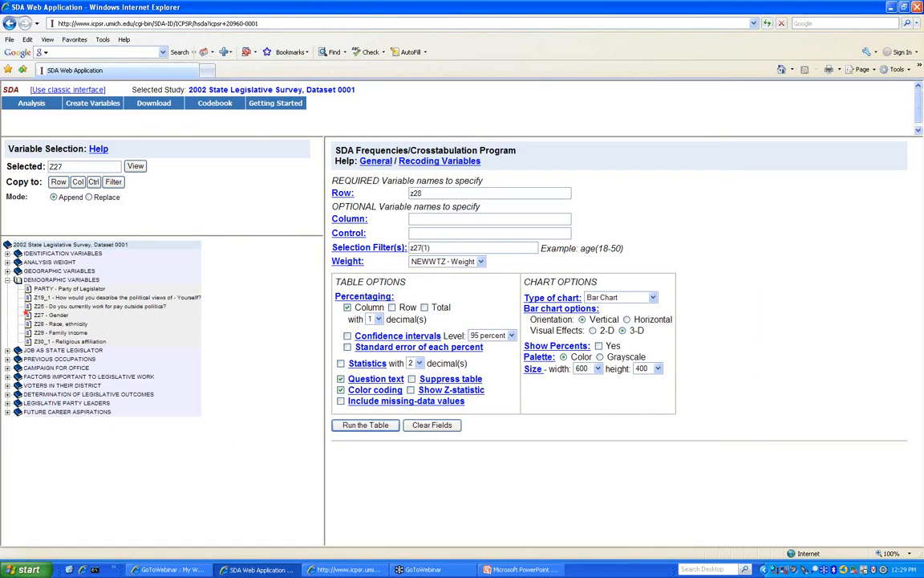
- Replace z28 with Z30_1 in the Row field and preview its frequencies (47.1% Mainline Protestant)
left_click(39, 341)
left_click(57, 182)
key("BackSpace")
right_click(367, 150)
left_click(62, 183)
left_click_drag(440, 248, 428, 248)
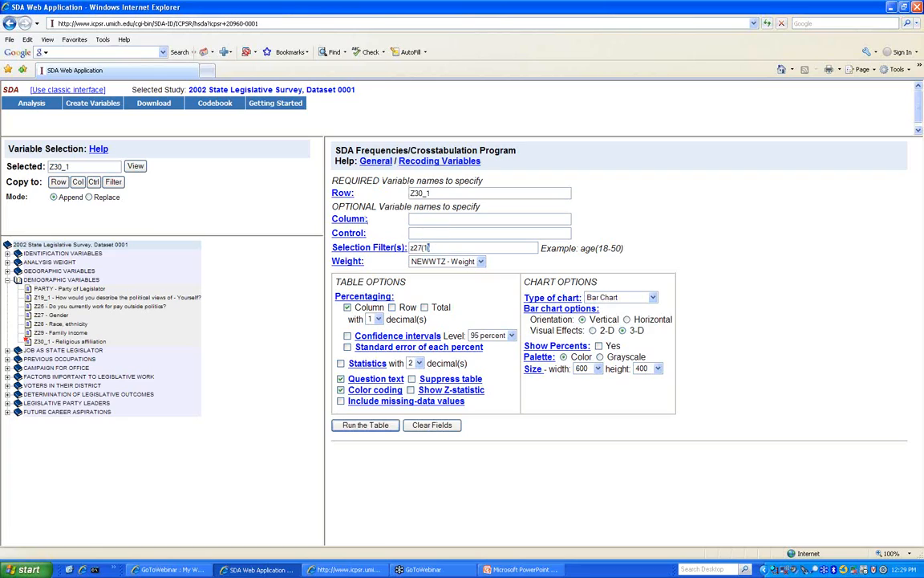
left_click(135, 165)
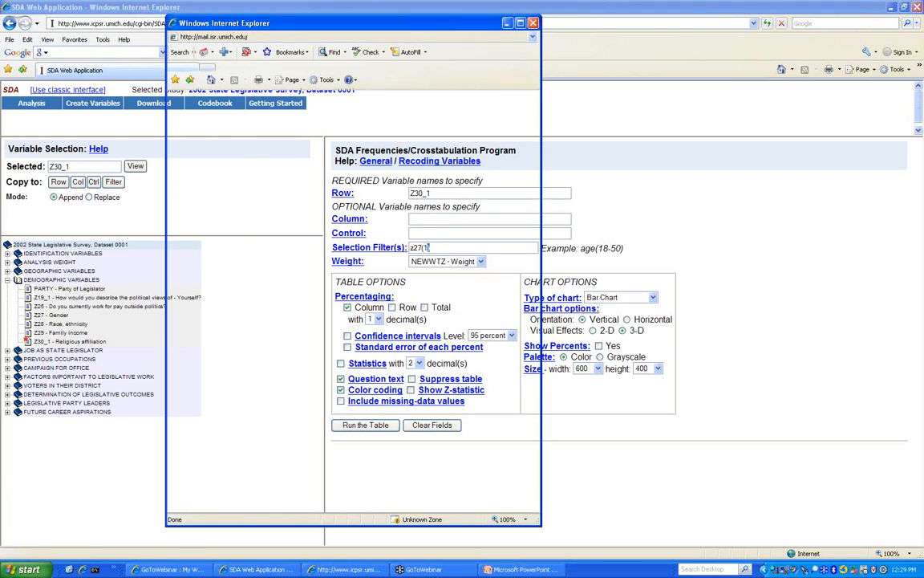
left_click(534, 24)
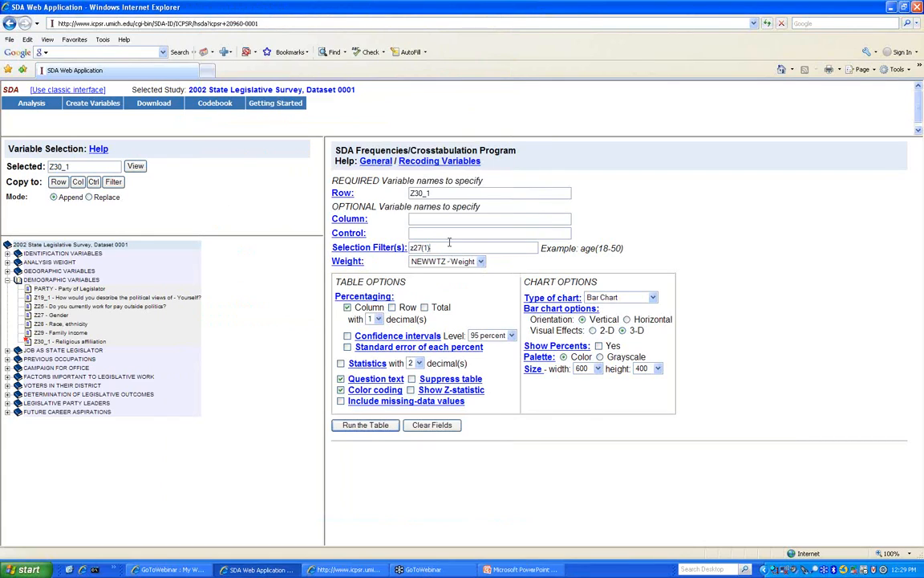
- Erase the z27(1) filter and recode the row as Z30_1 (r: 1=1; 2=2-6)
key("BackSpace")
key("BackSpace")
key("BackSpace")
key("BackSpace")
key("BackSpace")
type("(")
key("Left")
type("r")
type("1-1;")
type("2-6)")
right_click(434, 193)
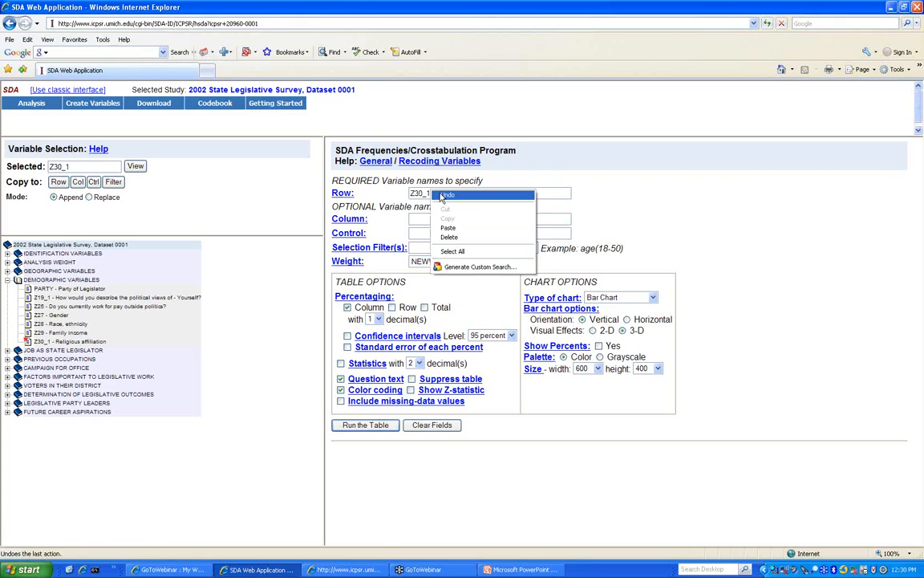
left_click(522, 174)
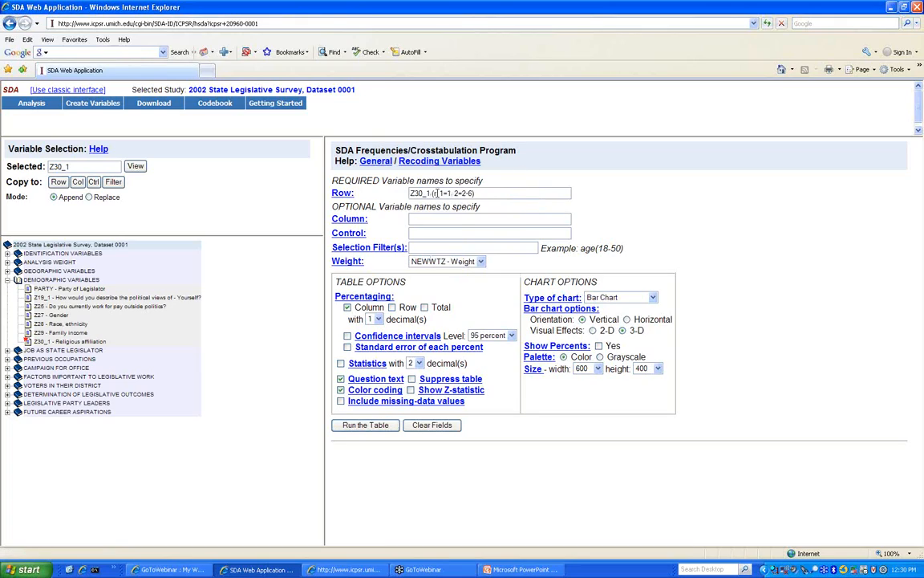
left_click(451, 193)
type(";")
- Run the Religious affiliation table with the two-group recode and review the results
left_click(382, 433)
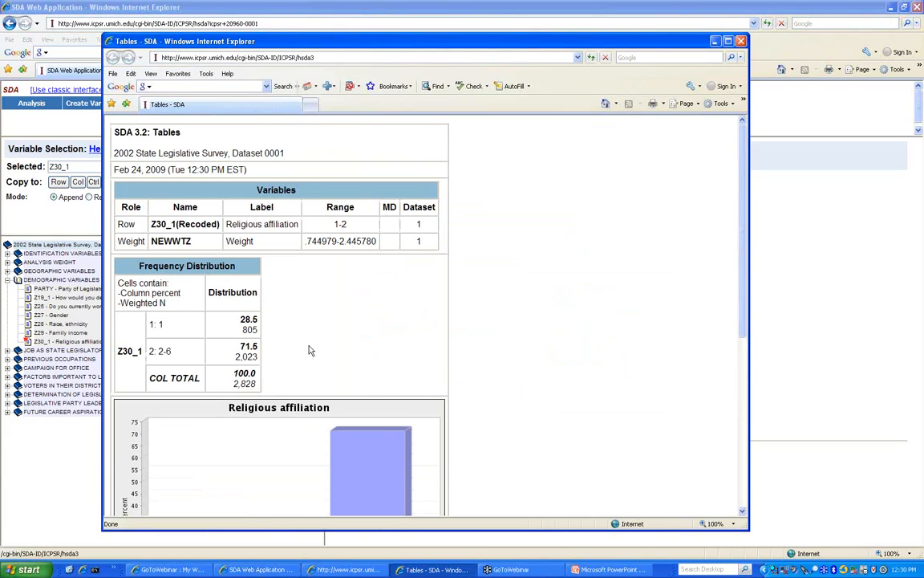
scroll(272, 344, "down", 5)
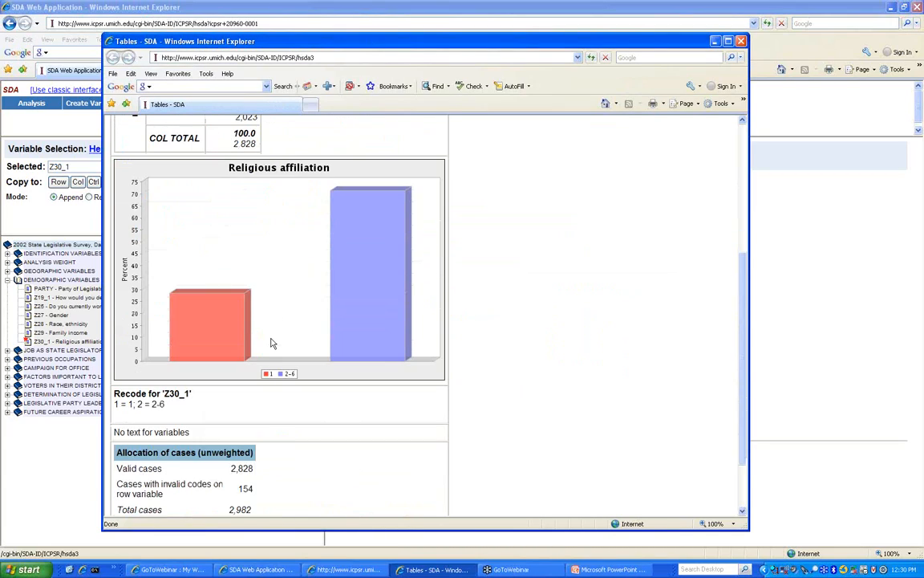
scroll(272, 343, "up", 5)
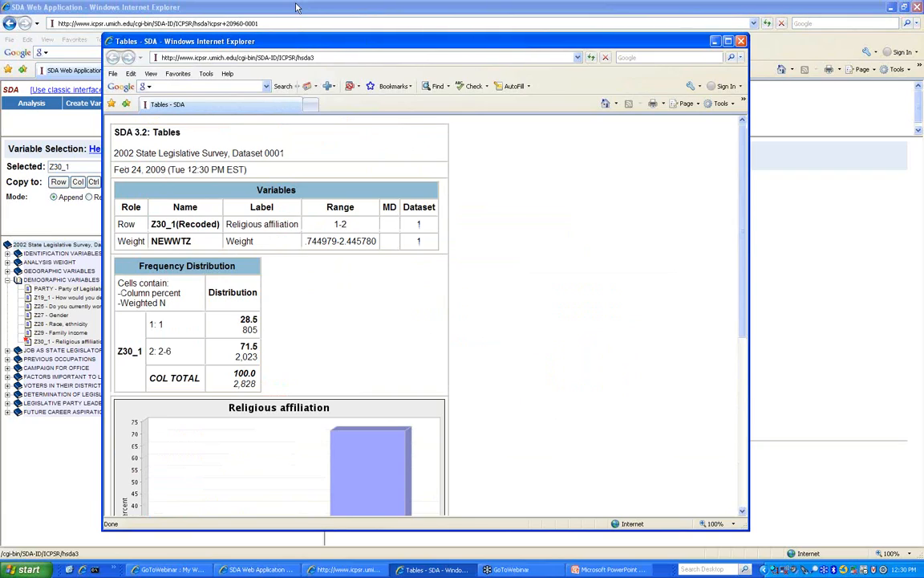
left_click(742, 40)
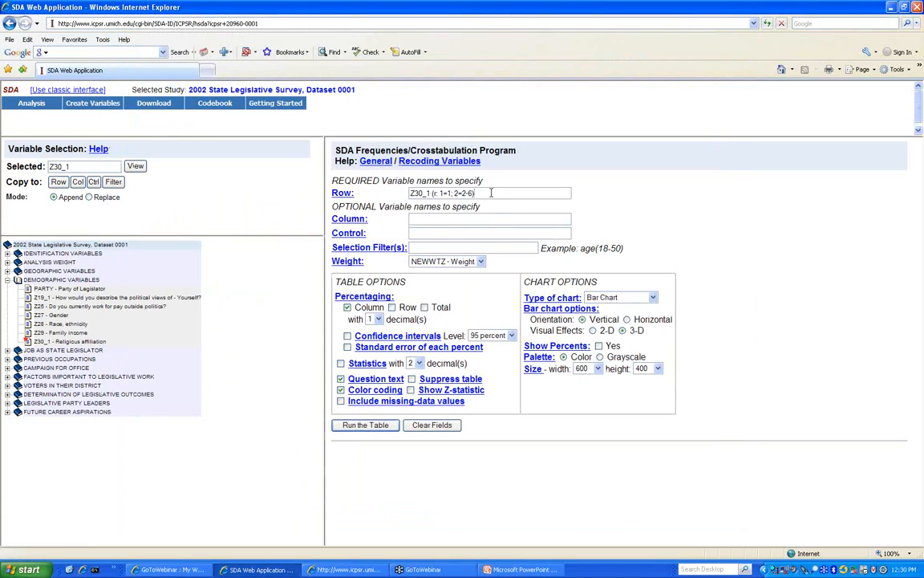
- Rerun Z30_1 unrecoded (47.5% Mainline Protestant, 28.5% Roman Catholic), then open the recoding help
key("BackSpace")
key("BackSpace")
key("BackSpace")
key("BackSpace")
key("BackSpace")
key("BackSpace")
key("BackSpace")
key("BackSpace")
key("BackSpace")
key("BackSpace")
key("BackSpace")
key("BackSpace")
key("BackSpace")
key("BackSpace")
key("BackSpace")
key("BackSpace")
left_click(366, 425)
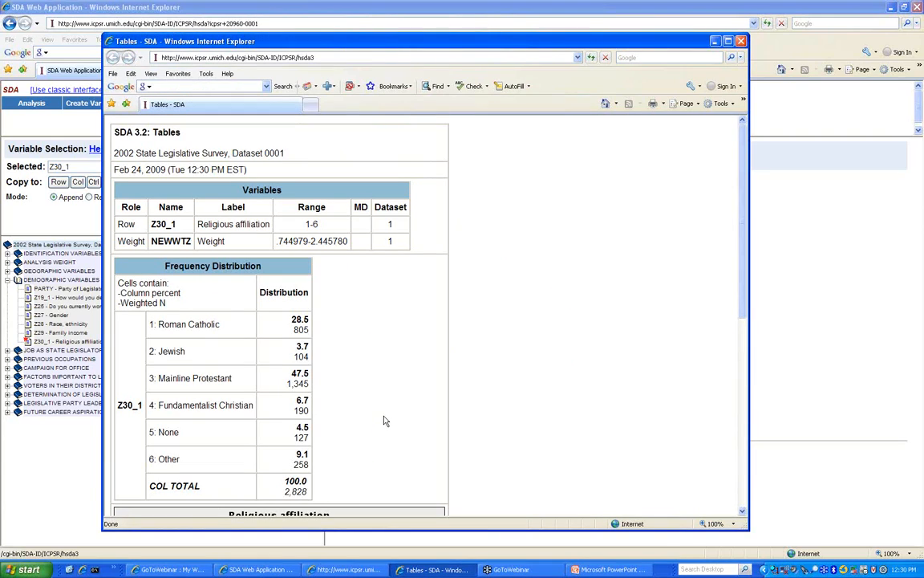
scroll(383, 420, "down", 8)
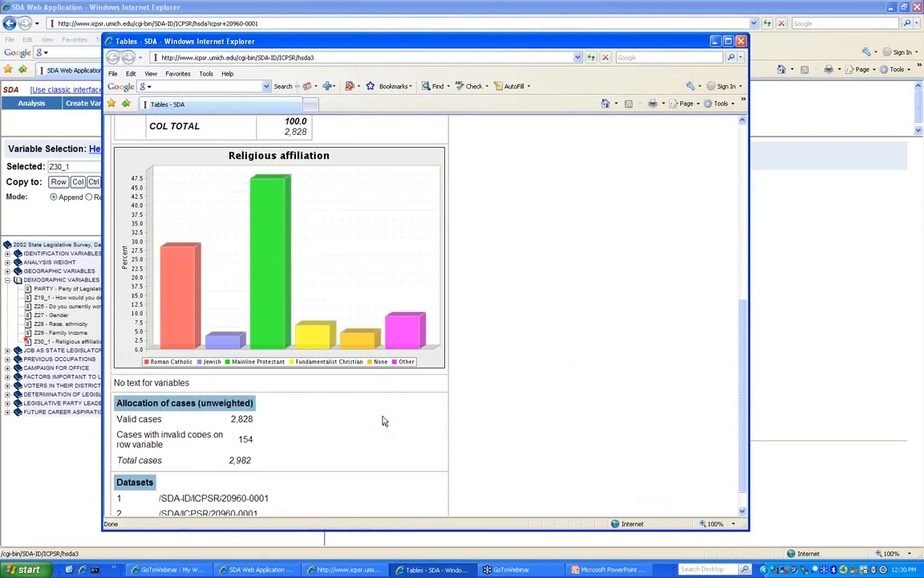
scroll(382, 420, "up", 6)
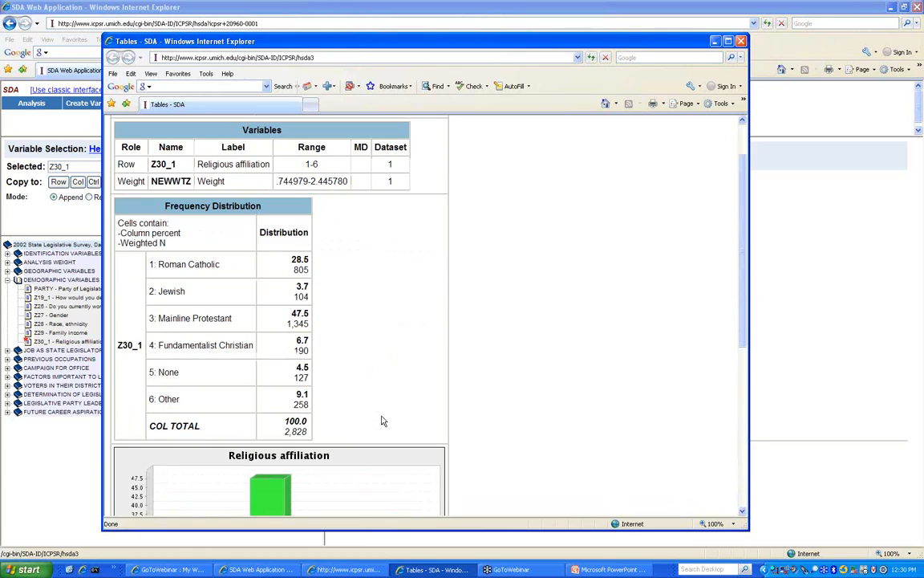
left_click(742, 41)
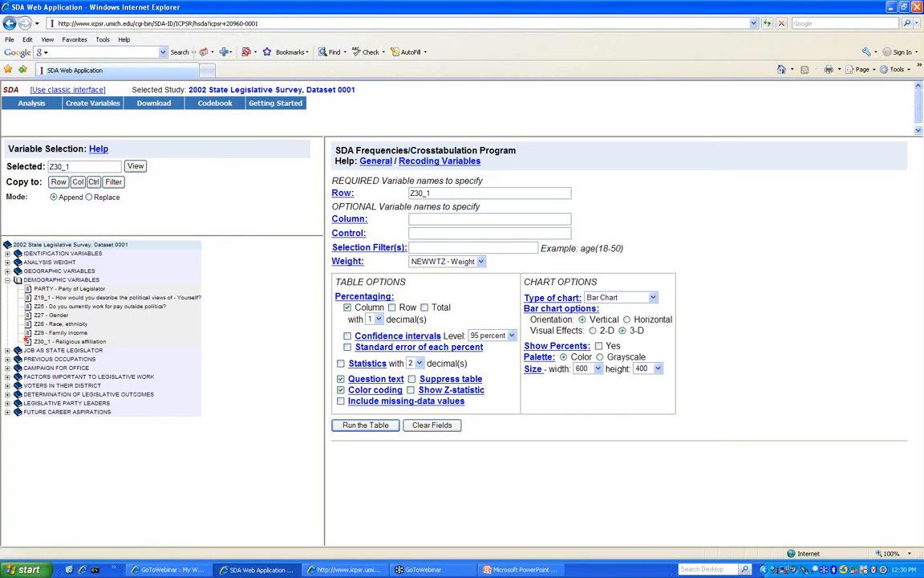
left_click(433, 162)
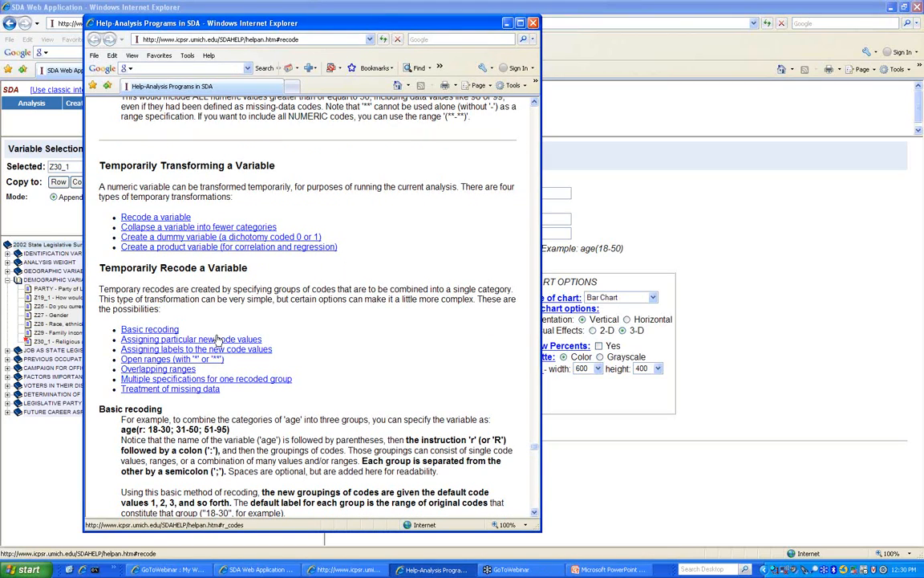
- Read through the temporary recoding help section, then close the help window
scroll(217, 341, "down", 10)
scroll(217, 341, "up", 13)
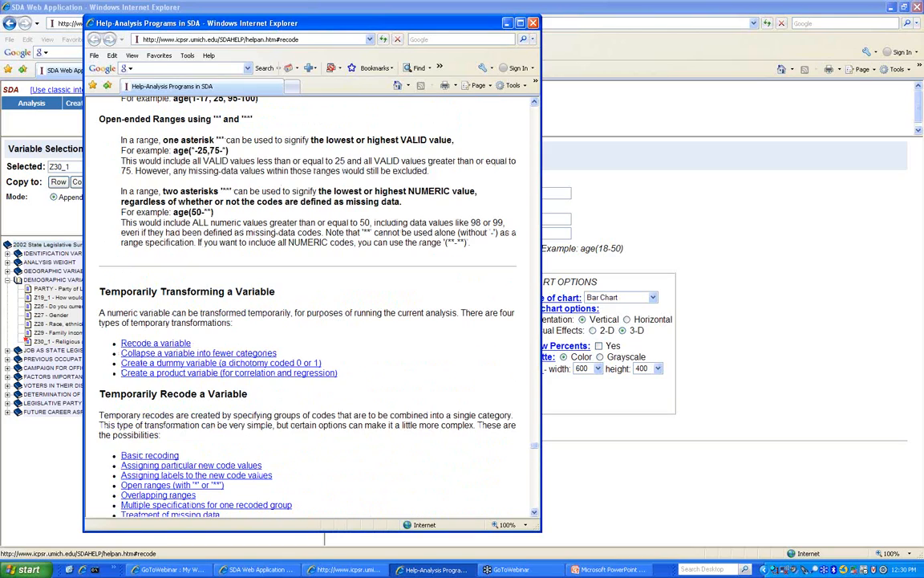
scroll(193, 299, "up", 15)
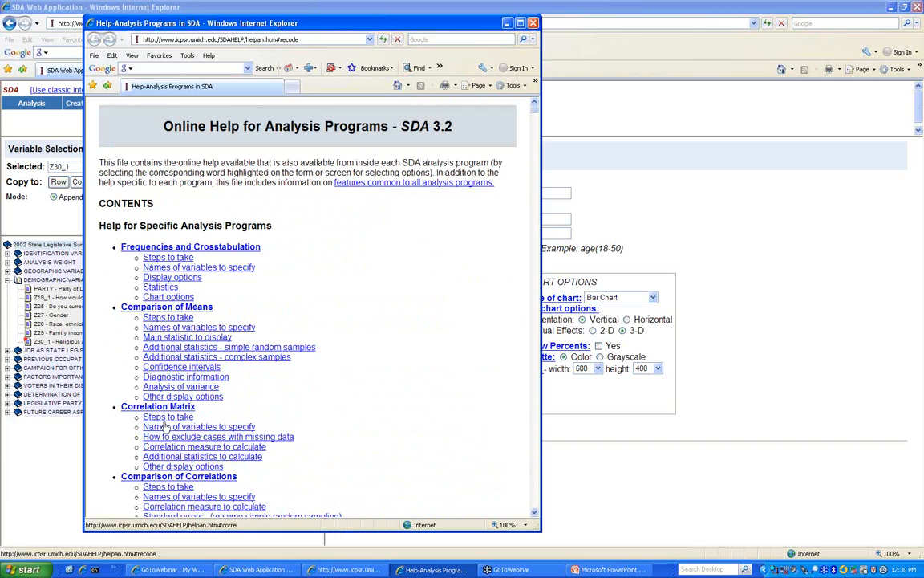
left_click(534, 23)
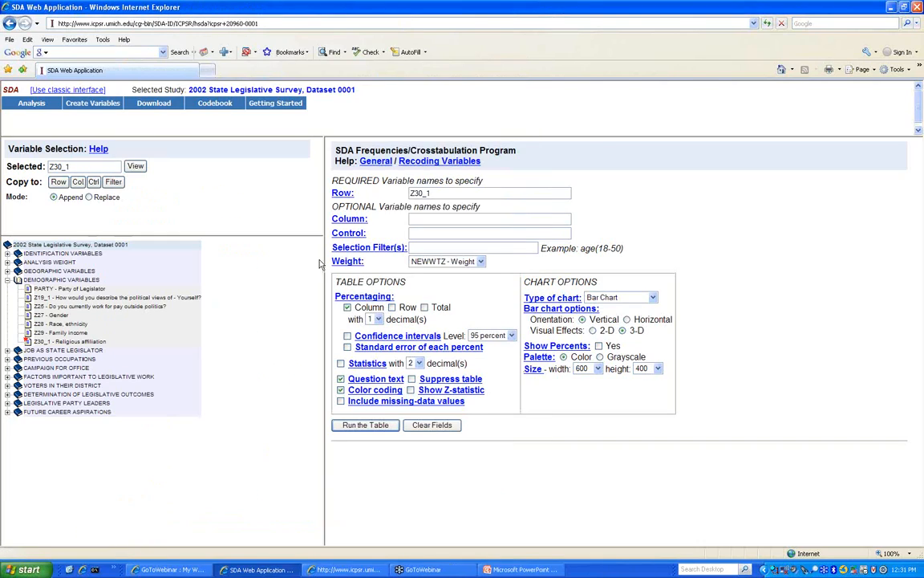
- Define a new recoded variable z30_2 from source variables z30_1 and z27
mouse_move(86, 108)
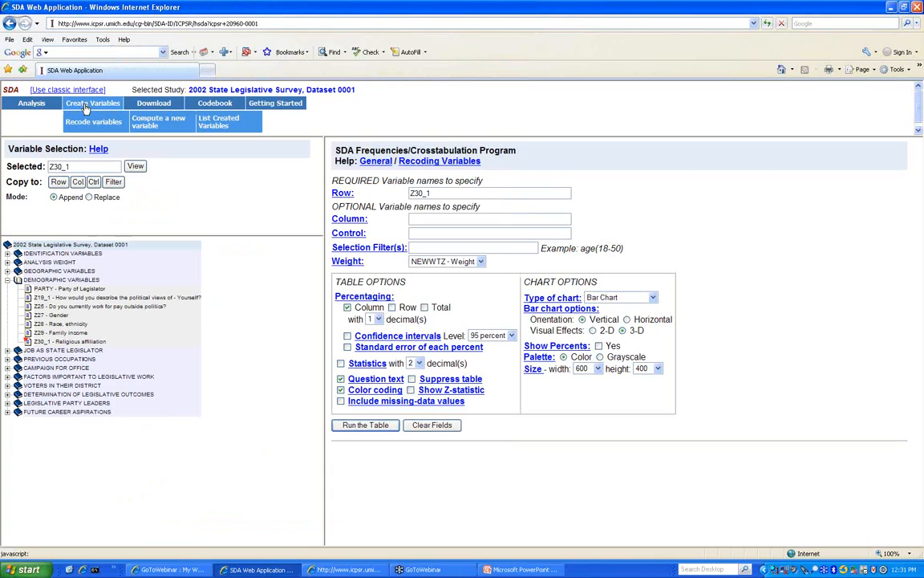
mouse_move(39, 104)
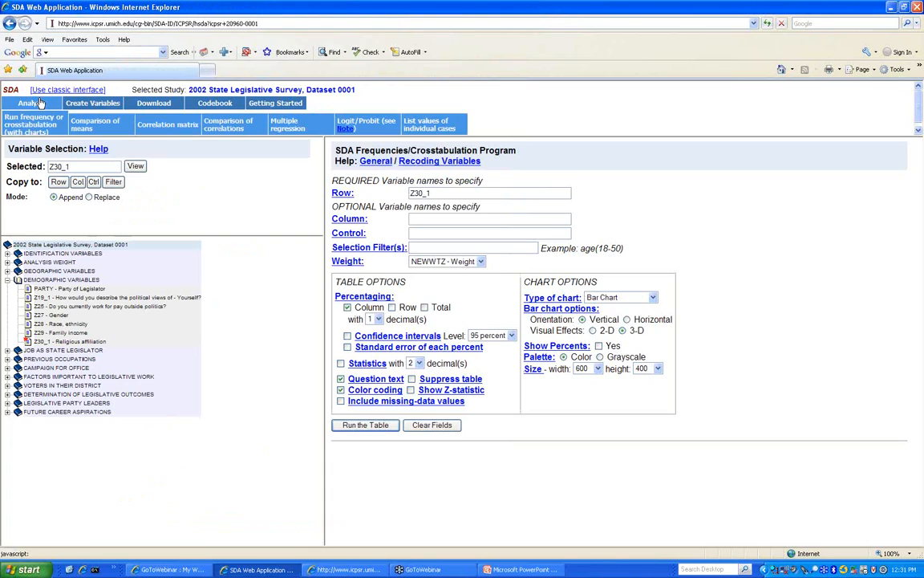
left_click(93, 121)
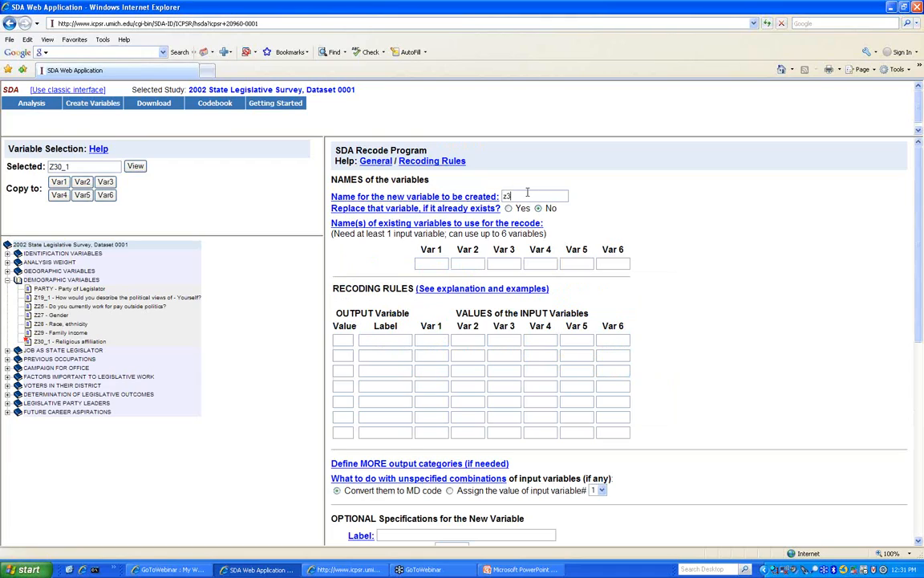
type("z30_2")
left_click(443, 262)
type("z30_1")
key("Tab")
type("z27")
- Add rule 1 'female_c' for input values 1, 1 and dismiss the already-exists message
left_click(351, 338)
key("Tab")
type("female_c")
key("Return")
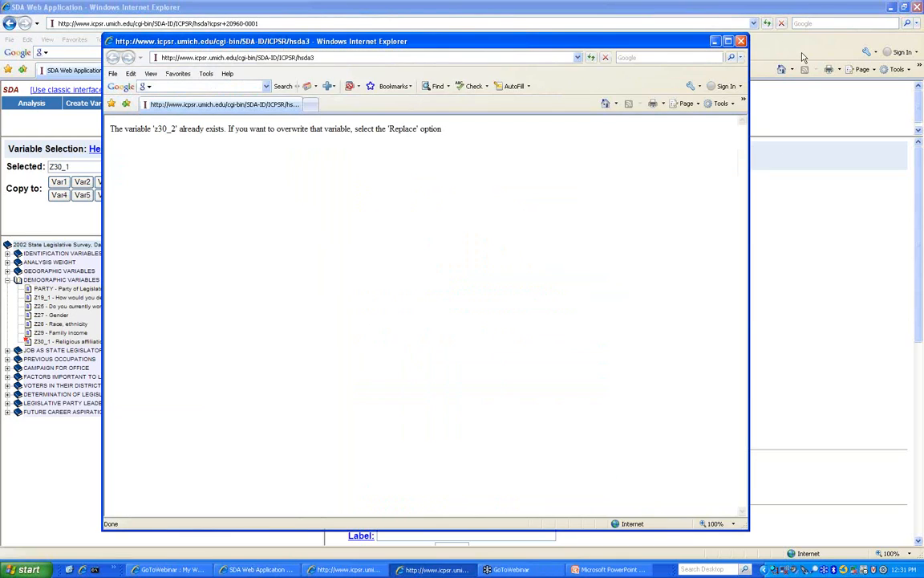
left_click(741, 40)
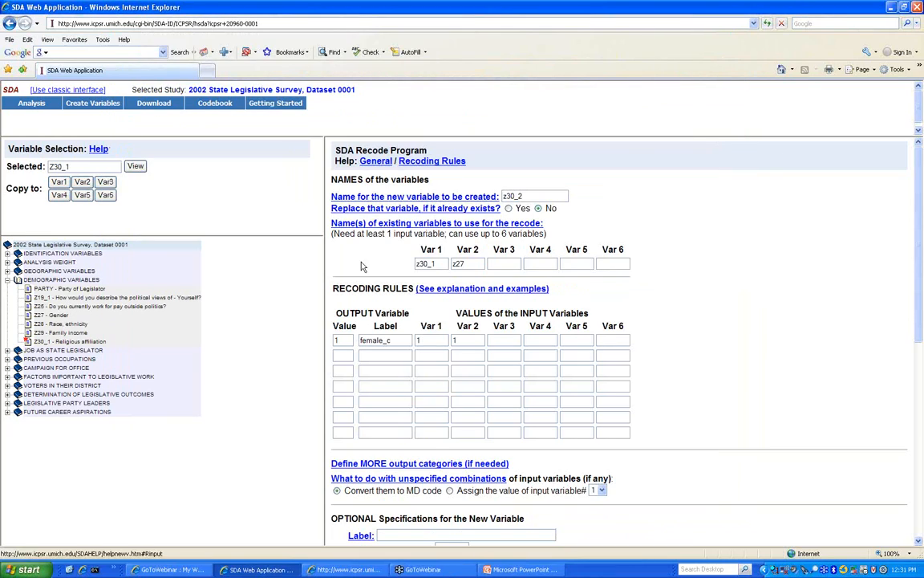
left_click(342, 356)
- Add recode rule 2 'male_c' for input values 1 and 2
type("2")
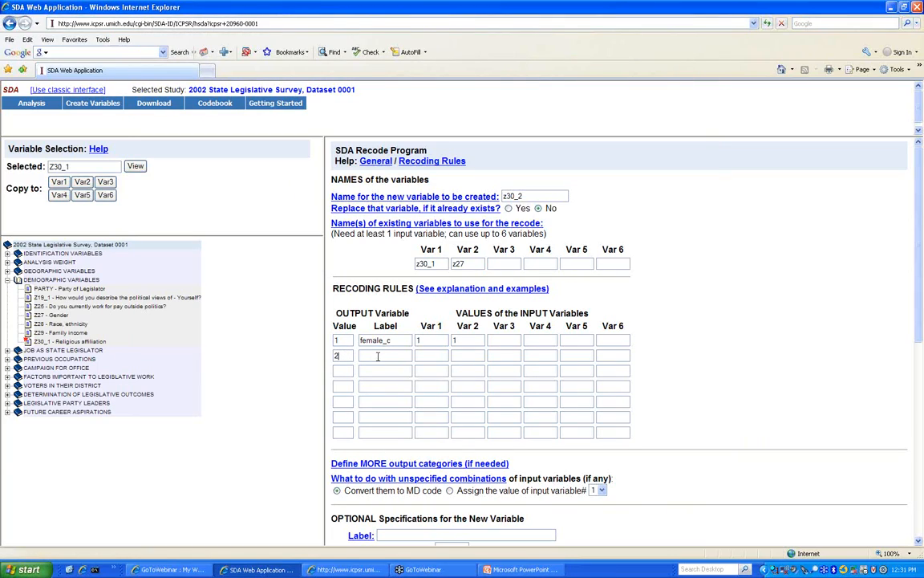
left_click(382, 355)
type("male")
type("_c")
type("2")
- Add recode rule 3 'female_nc' for input values 2-6 and 1
left_click(343, 370)
type("3")
left_click(398, 368)
type("fama")
type("le")
type("_nc")
key("Tab")
type("2-6")
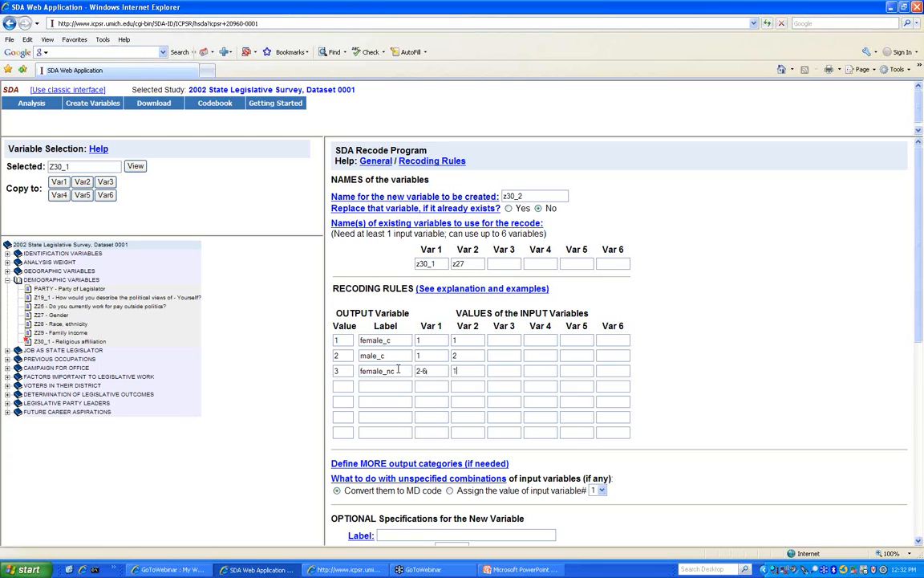
- Add recode rule 4 'male_nc' for input values 2-6 and 2
left_click(338, 384)
type("4")
type("male")
type("_nc")
key("shift+Home")
type("male_nc")
key("Tab")
type("2-6")
key("Tab")
type("2")
scroll(683, 375, "down", 3)
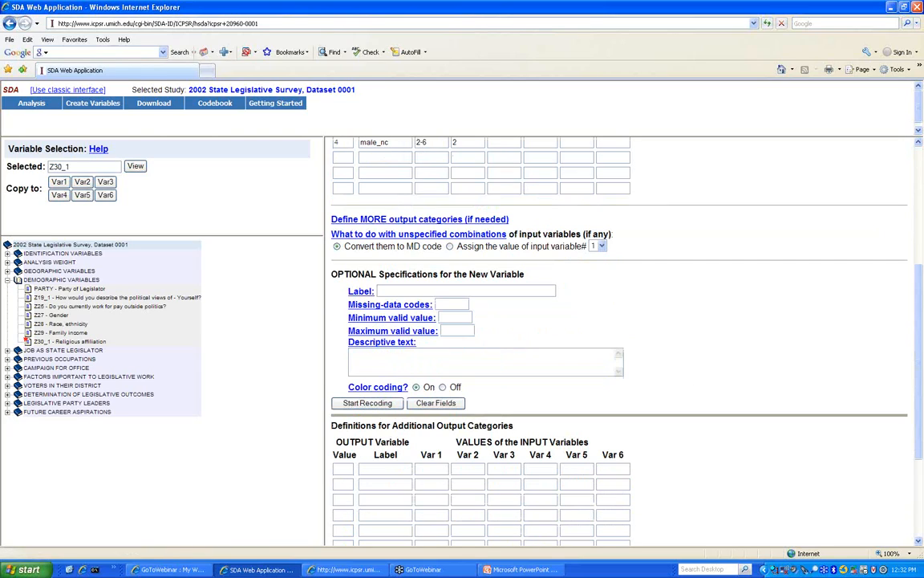
scroll(464, 327, "down", 1)
scroll(464, 328, "down", 2)
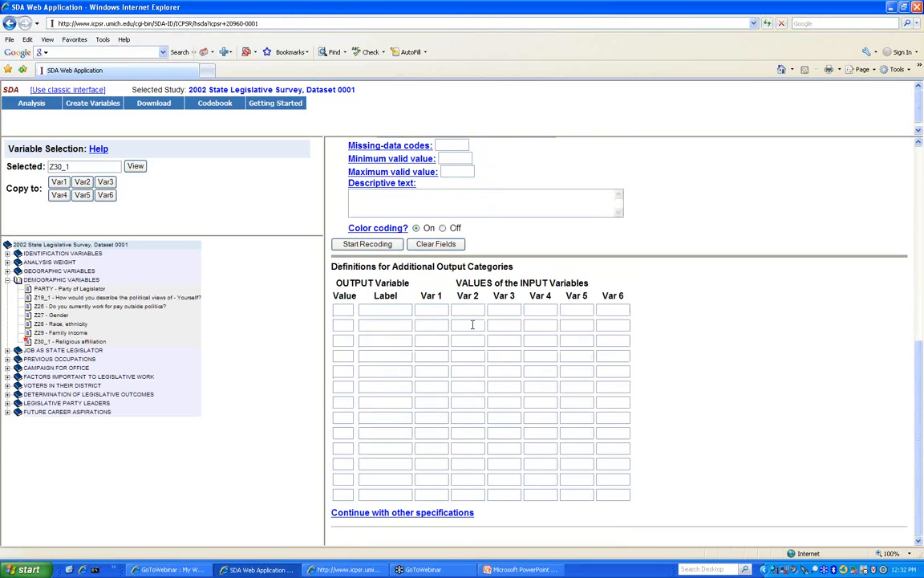
scroll(465, 321, "up", 2)
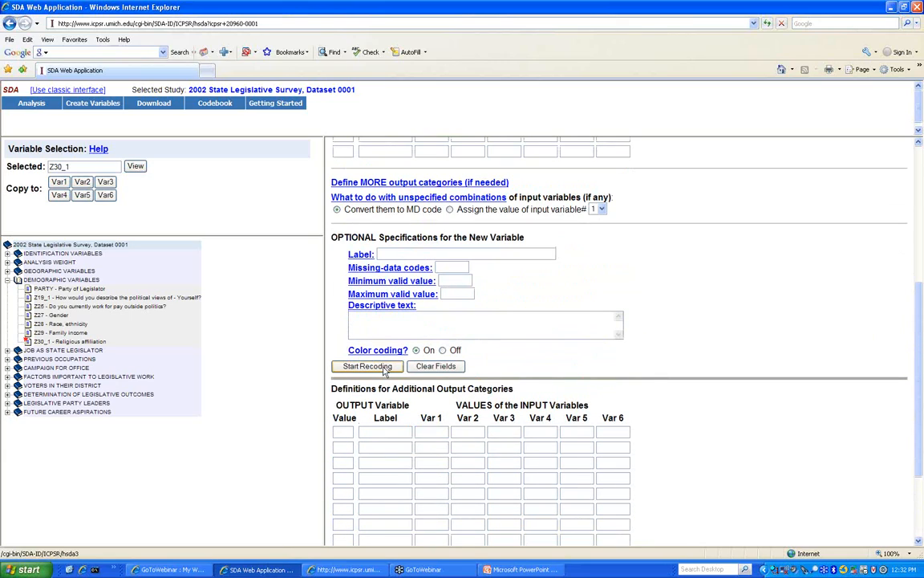
scroll(482, 320, "up", 4)
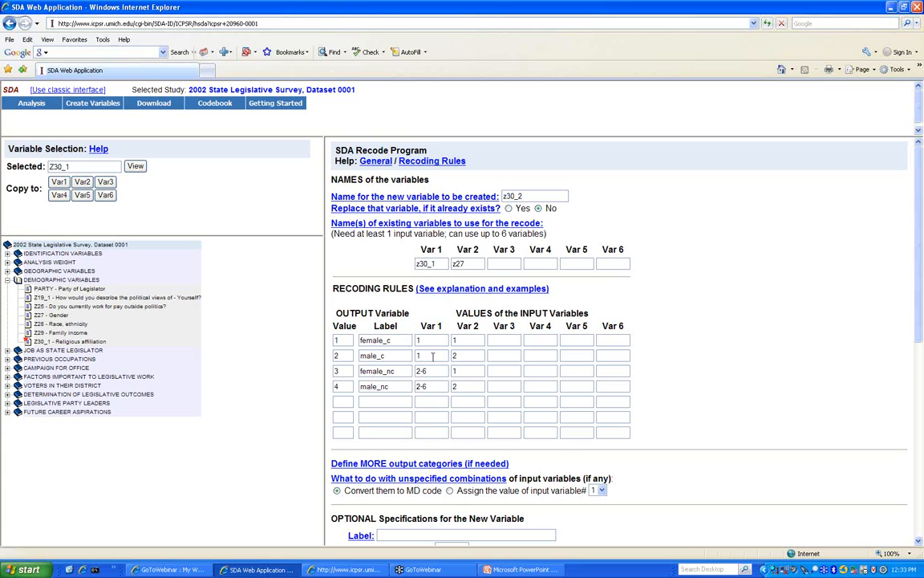
scroll(433, 355, "down", 8)
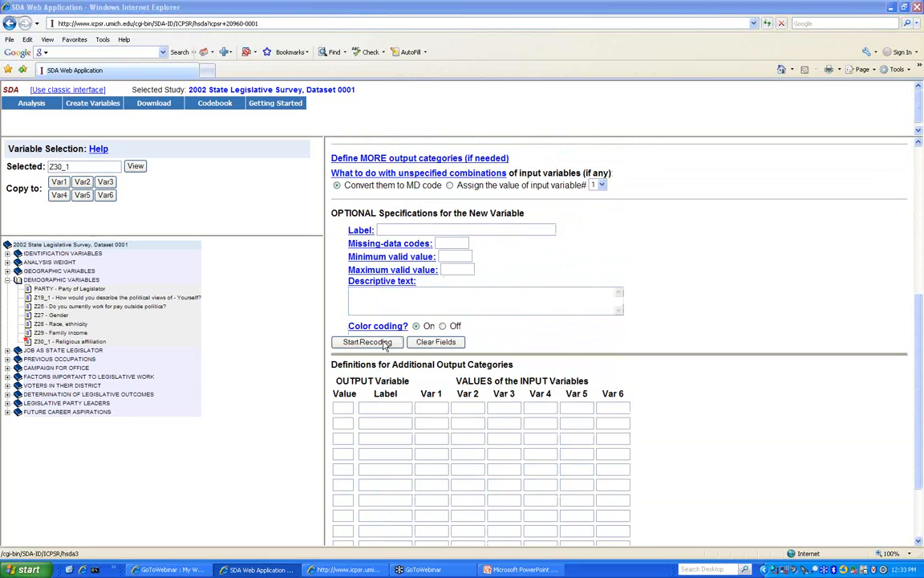
left_click(366, 342)
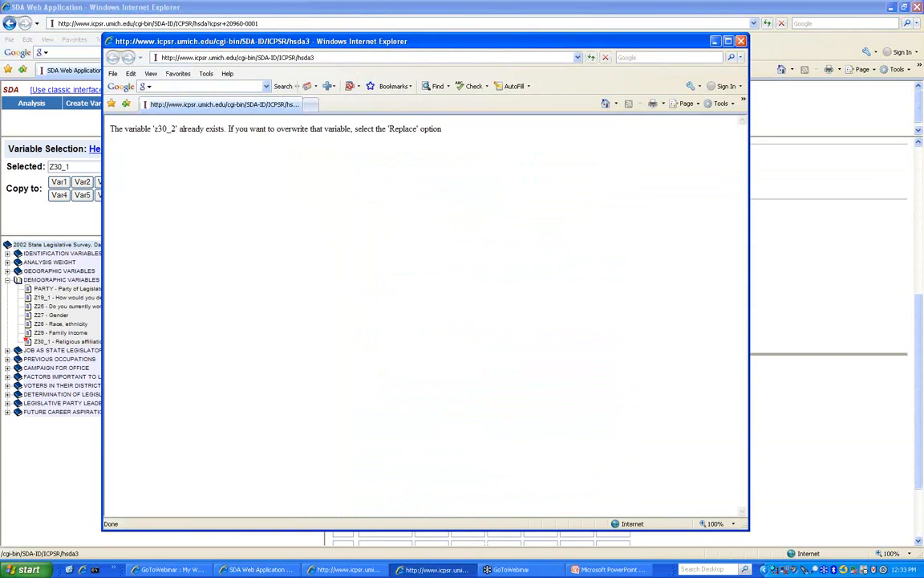
left_click(741, 41)
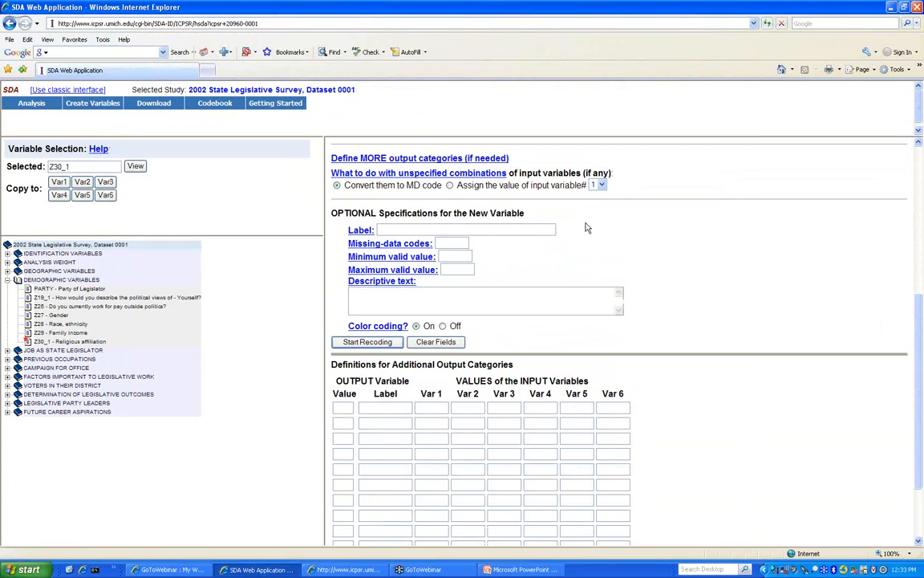
scroll(582, 217, "up", 4)
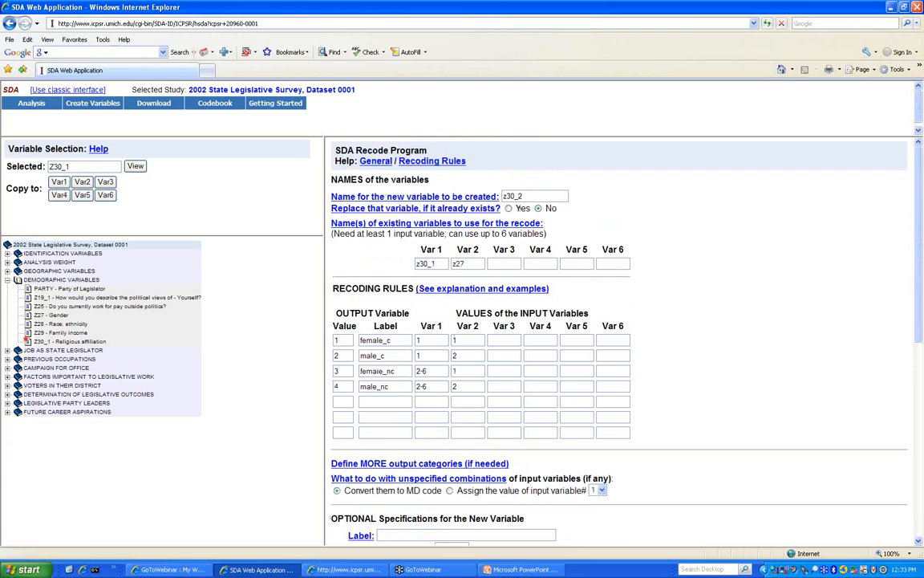
- Overwrite z30_2 and run the recode (6.4% female_c, 22.1% male_c, 18.3% female_nc, 53.2% male_nc)
left_click(508, 208)
scroll(595, 235, "down", 5)
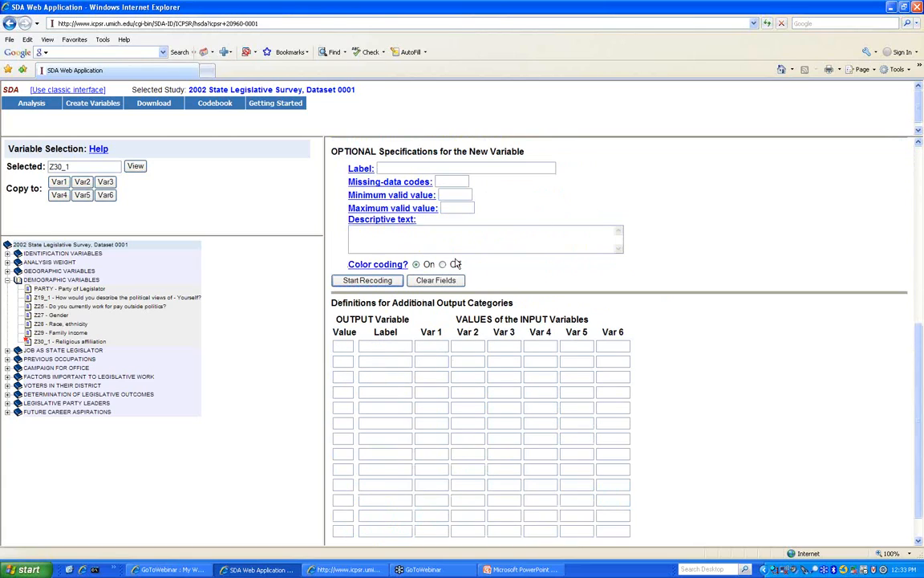
left_click(368, 281)
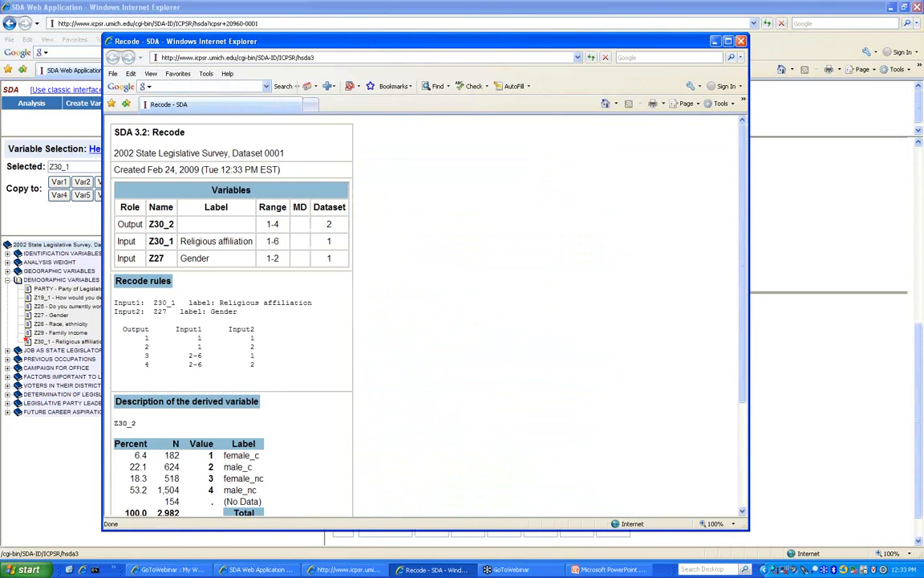
scroll(239, 308, "down", 2)
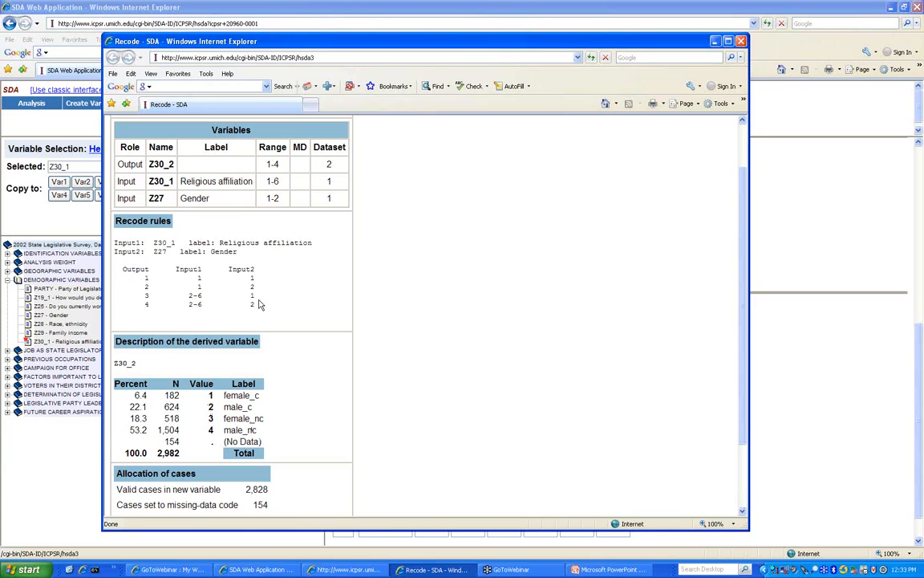
scroll(186, 274, "down", 2)
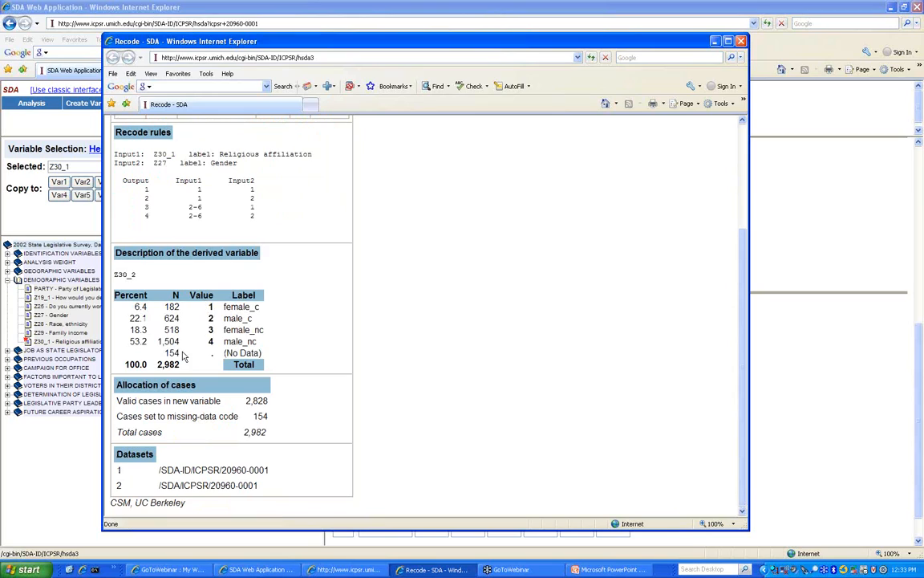
left_click(741, 42)
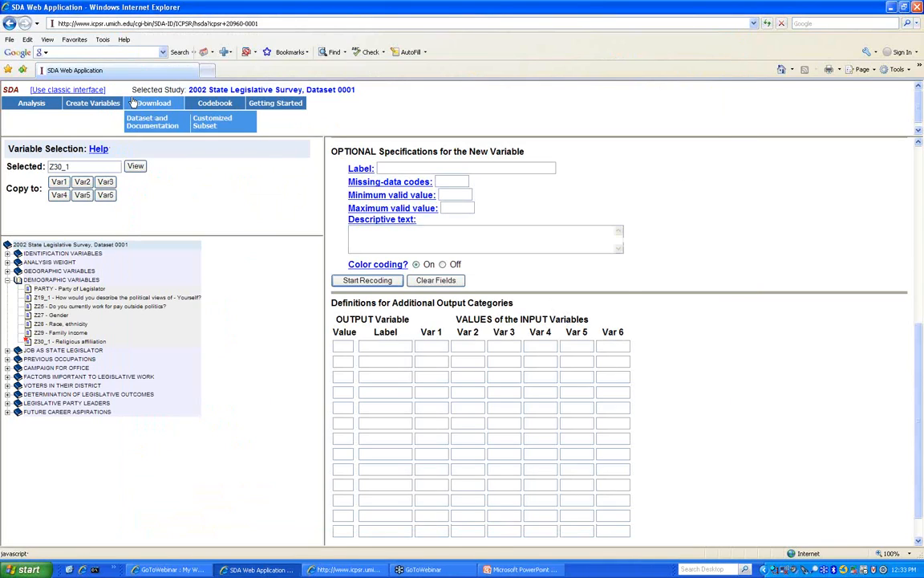
- Go to study 20960's data and documentation files and scroll to the download steps
mouse_move(147, 105)
left_click(149, 125)
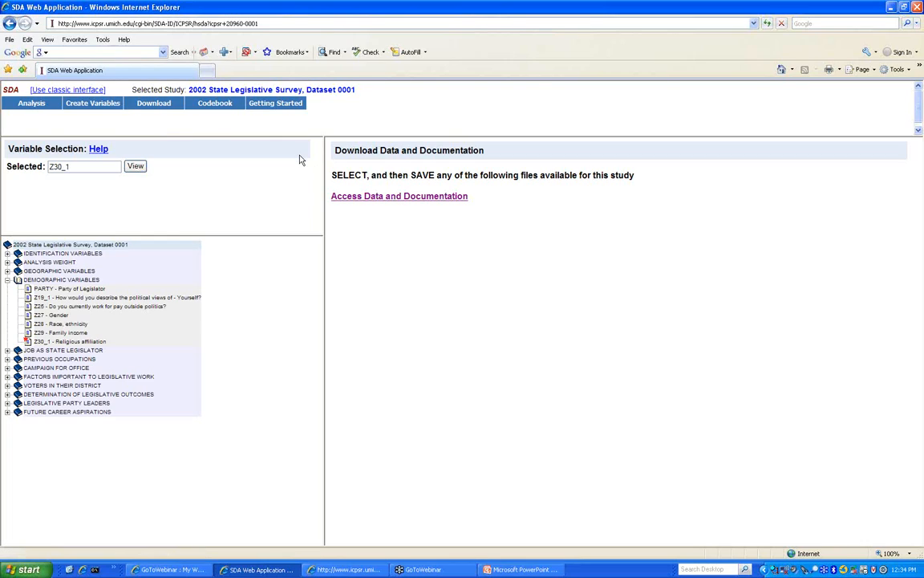
mouse_move(165, 105)
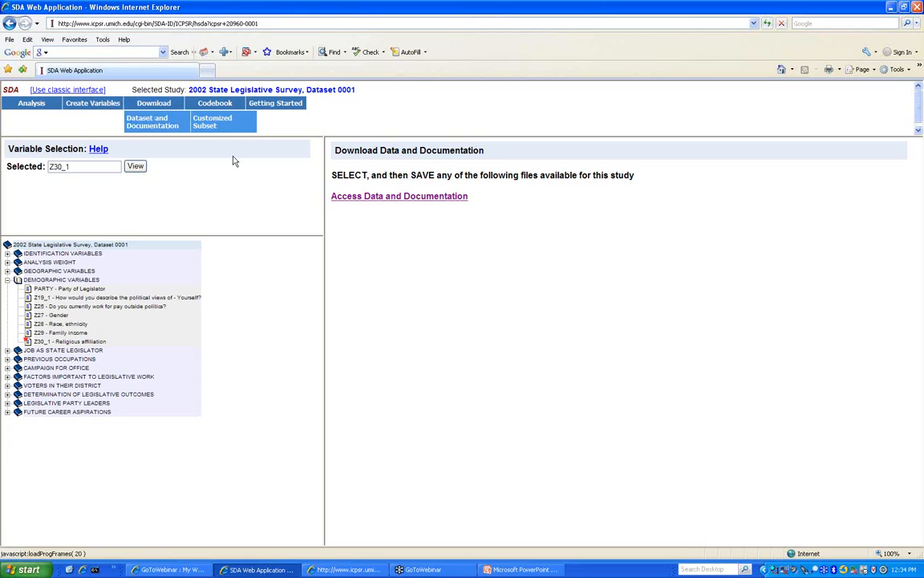
left_click(385, 199)
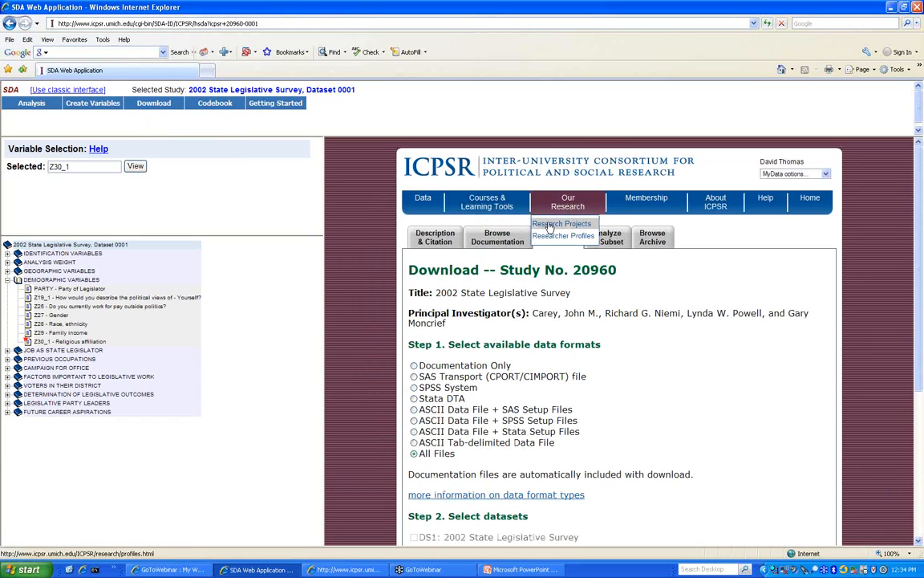
scroll(497, 207, "down", 4)
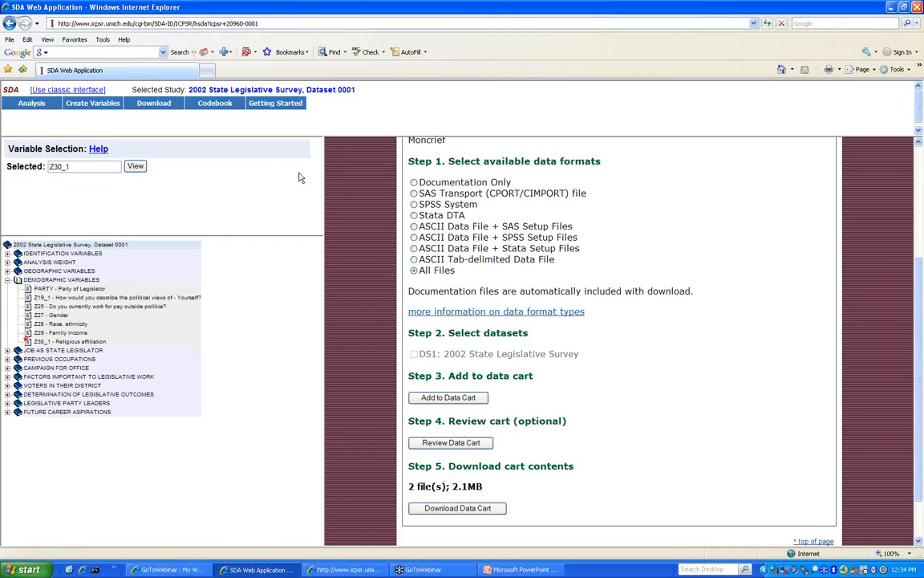
mouse_move(95, 106)
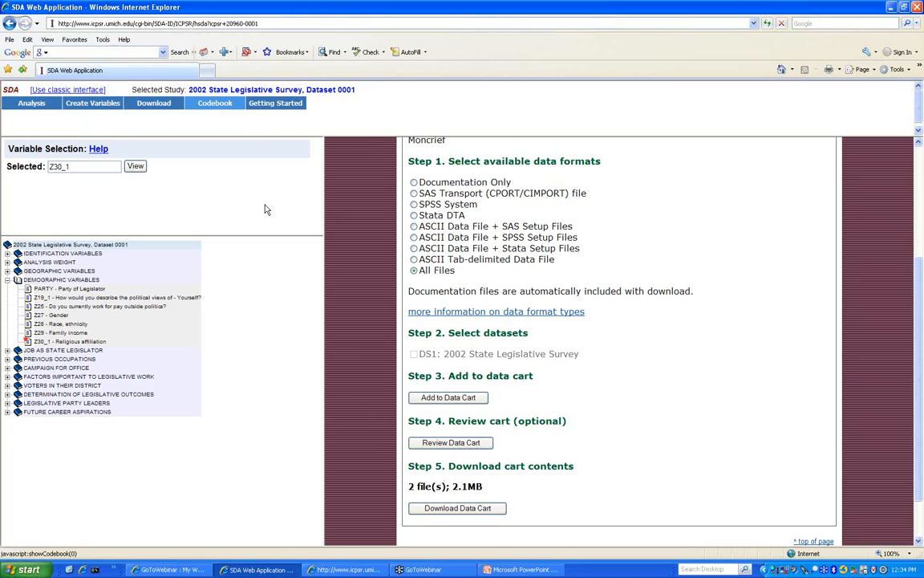
left_click(365, 572)
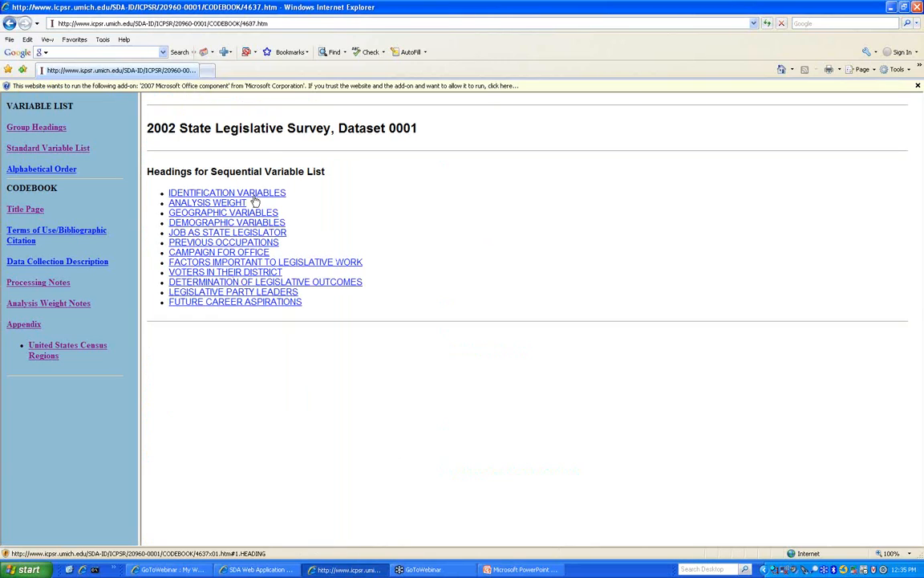
left_click(53, 149)
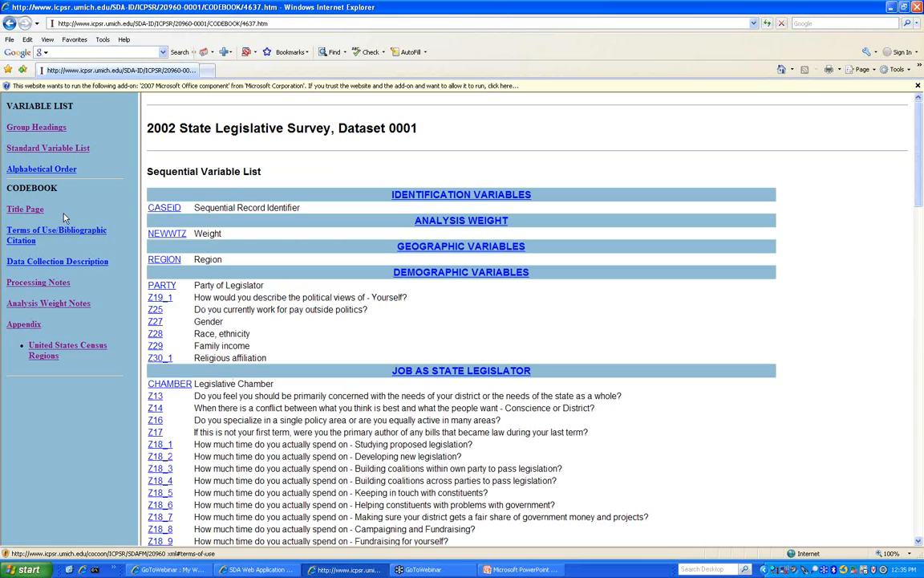
left_click(64, 171)
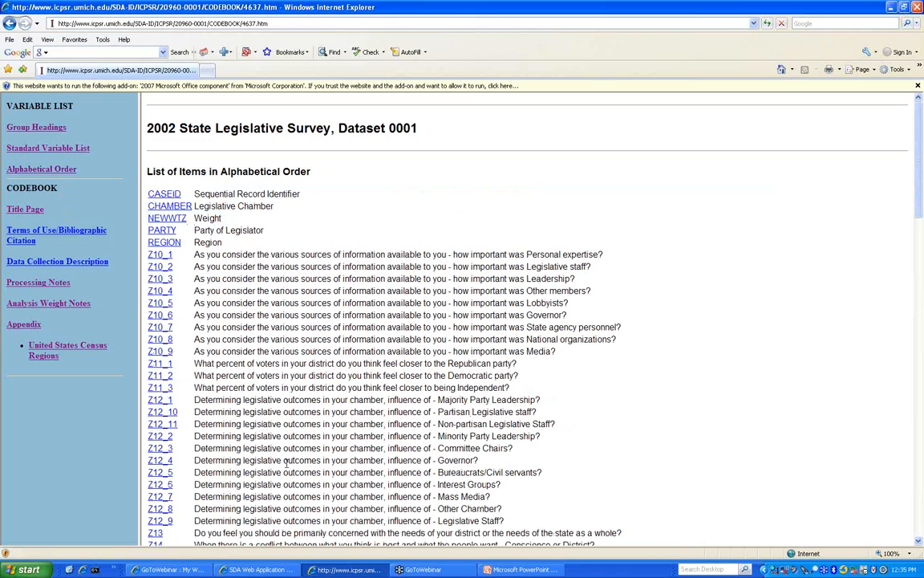
left_click(46, 122)
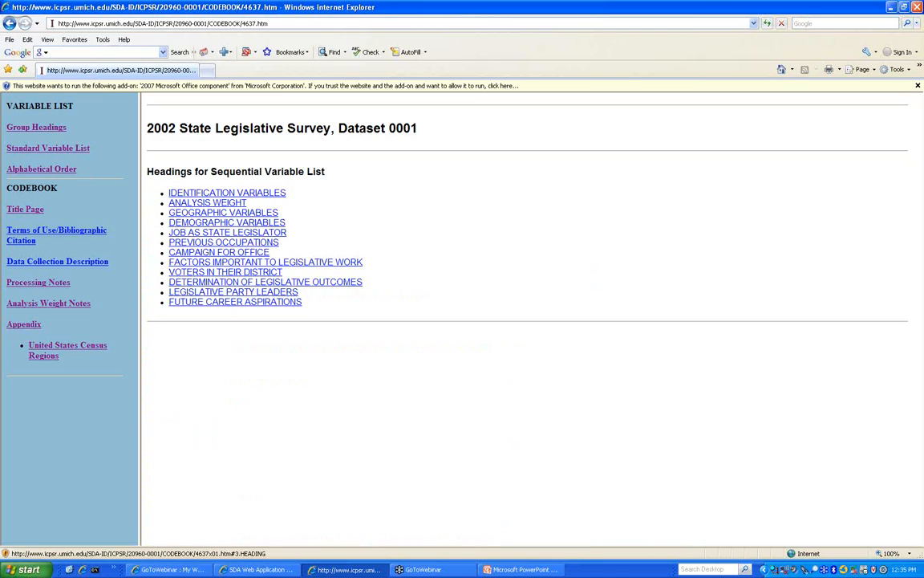
left_click(227, 222)
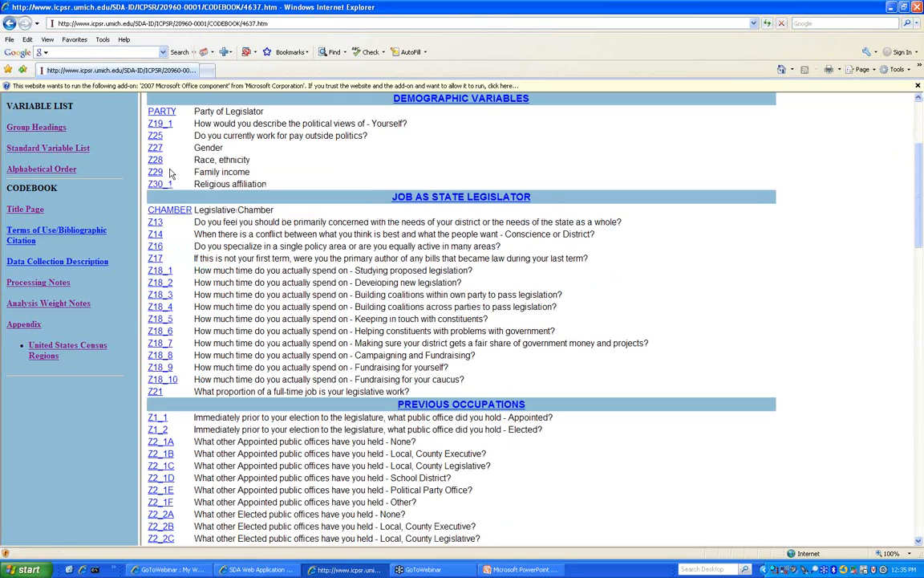
left_click(158, 272)
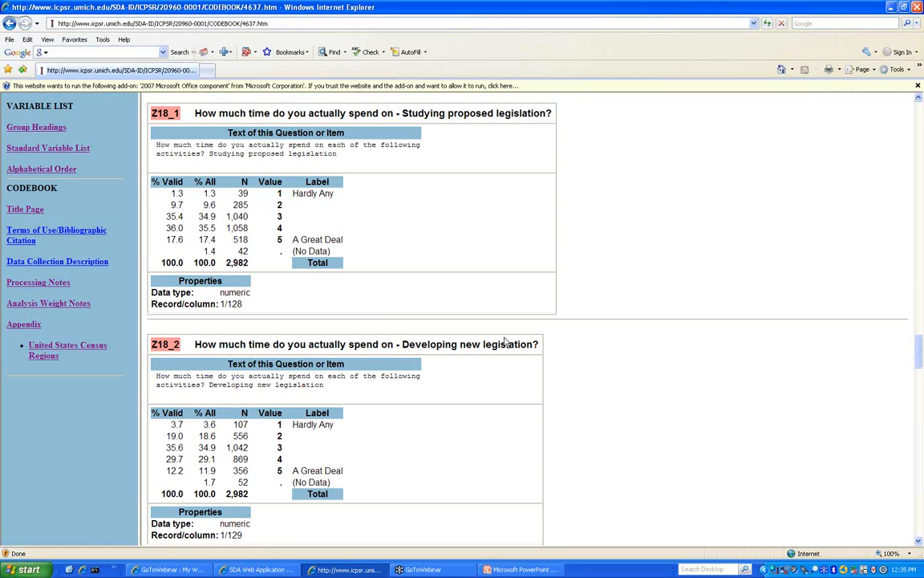
left_click(255, 570)
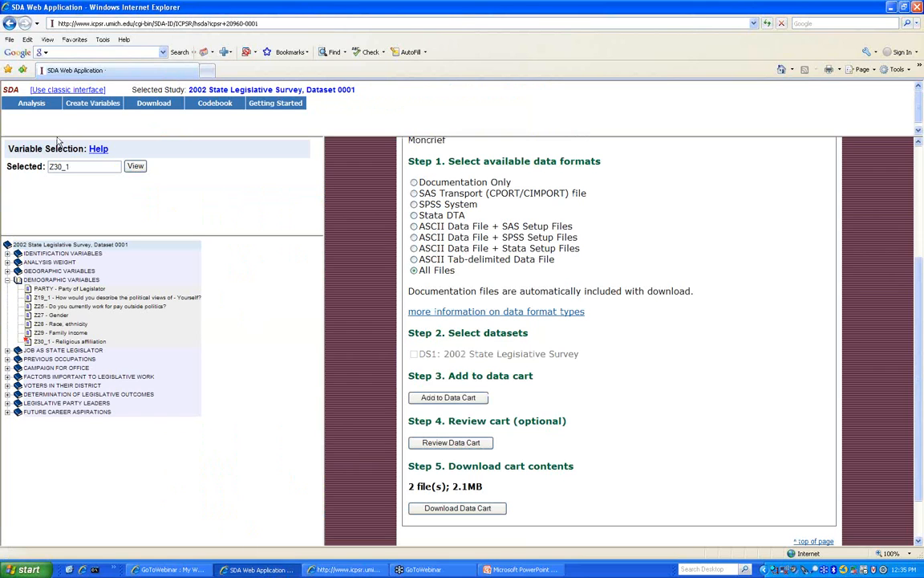
- Go to the ICPSR home page via the address bar
left_click(83, 24)
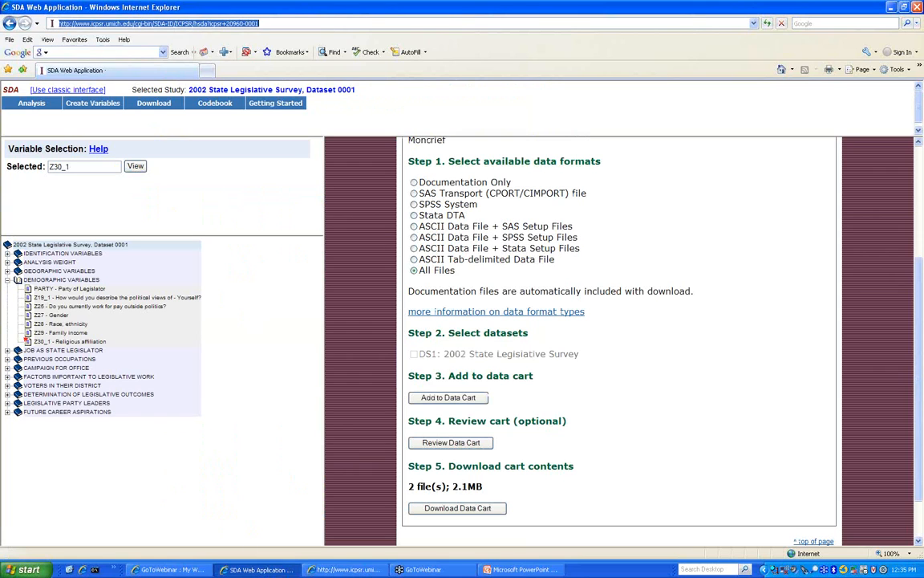
type("icpsr")
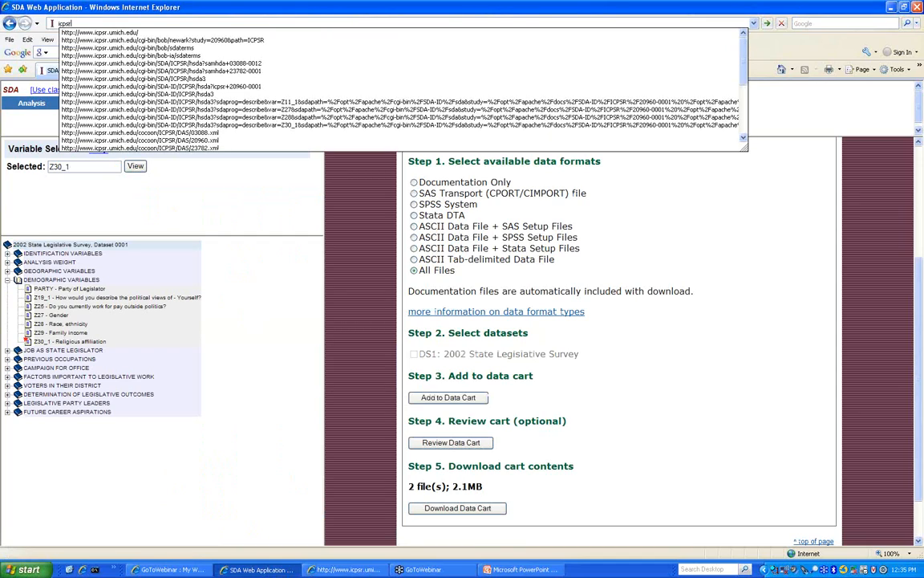
key("Down")
key("Return")
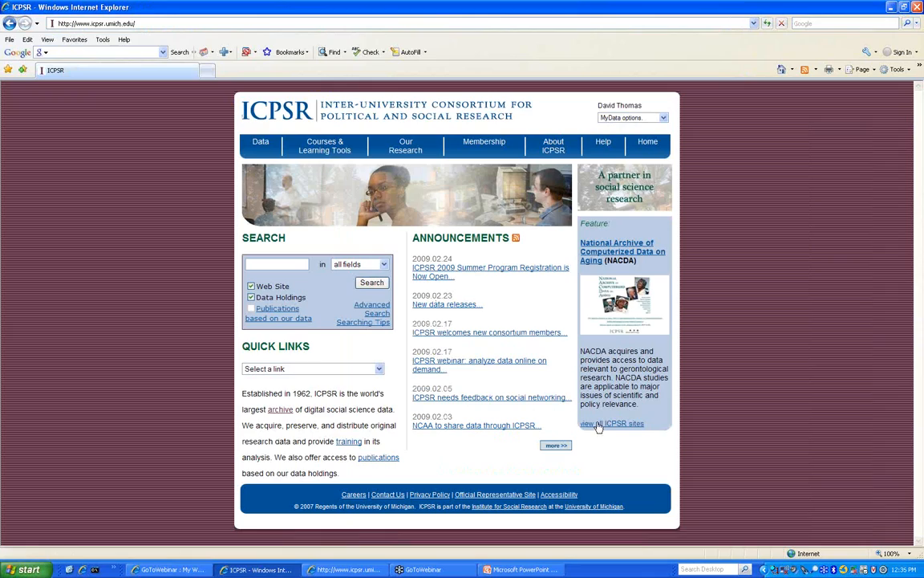
- Filter the archives list to Substance Abuse & Mental Health and open the SAMHDA home page
mouse_move(261, 144)
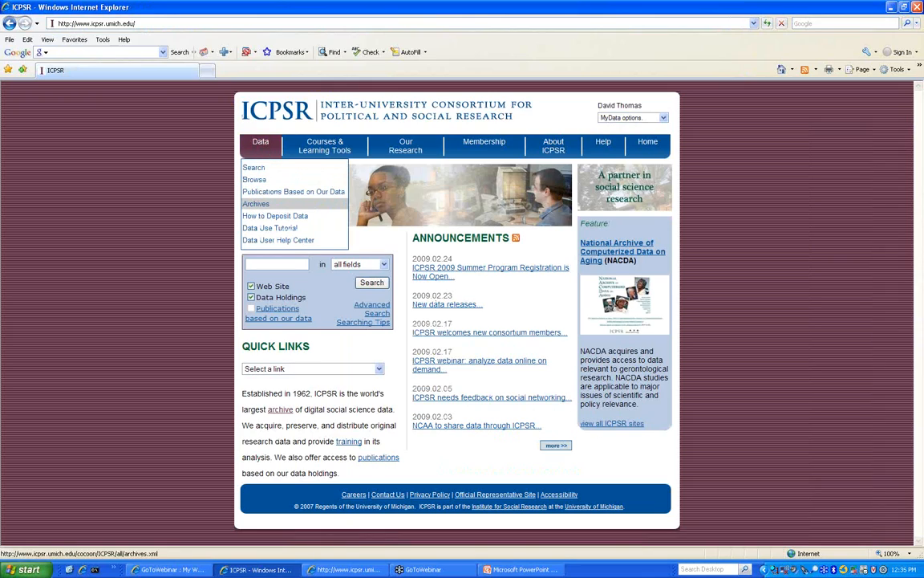
left_click(265, 208)
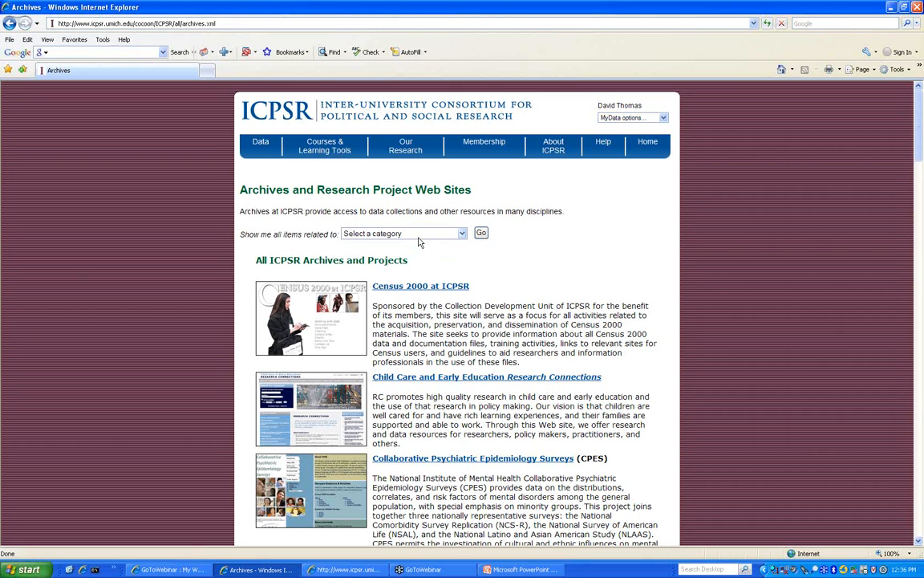
left_click(417, 234)
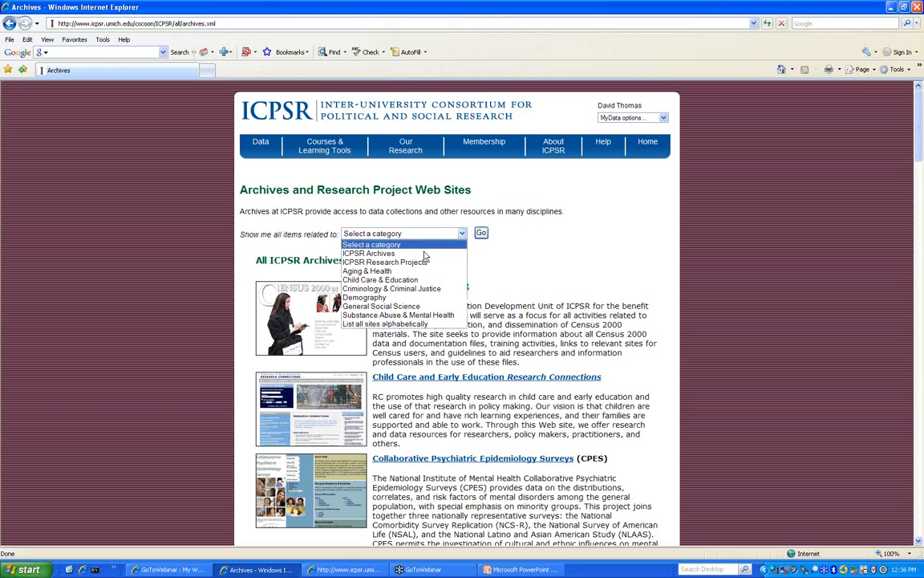
left_click(434, 315)
left_click(482, 233)
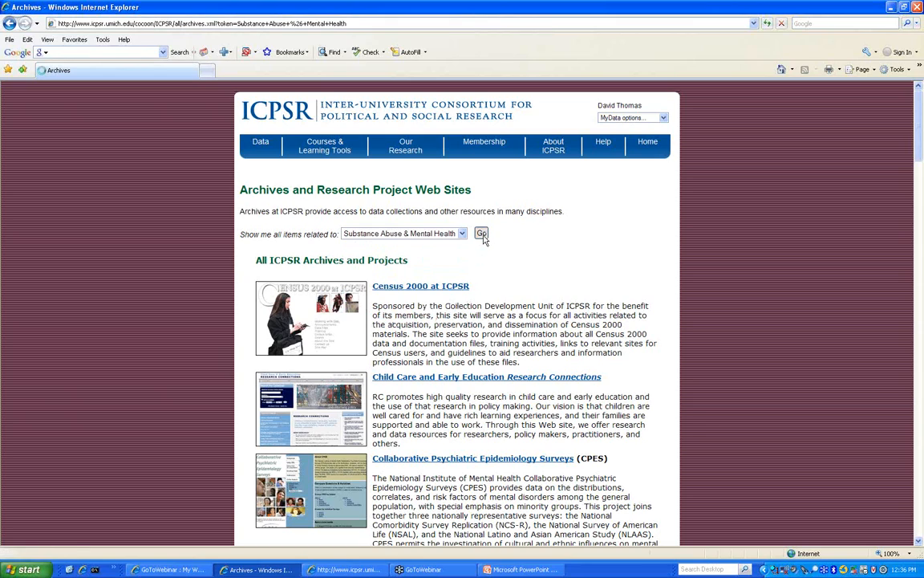
scroll(484, 237, "down", 5)
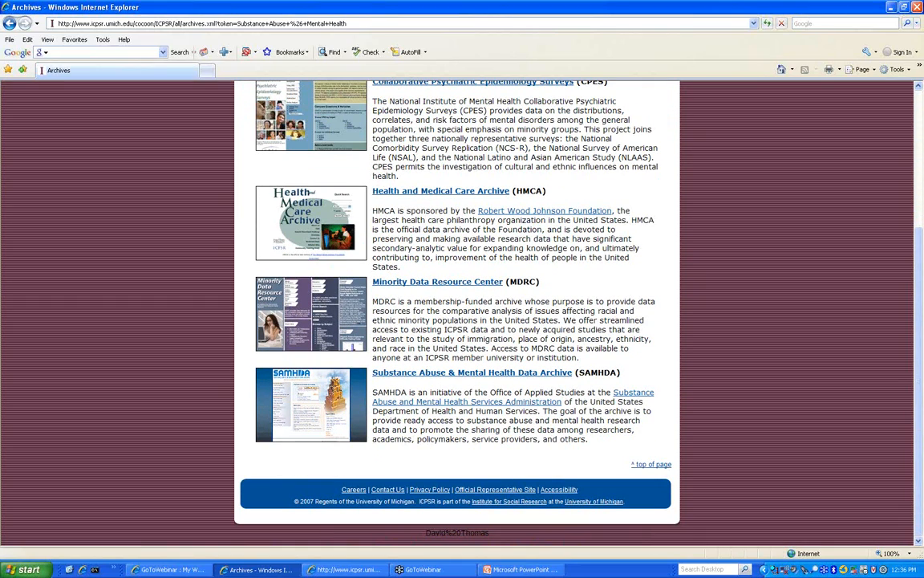
left_click(463, 372)
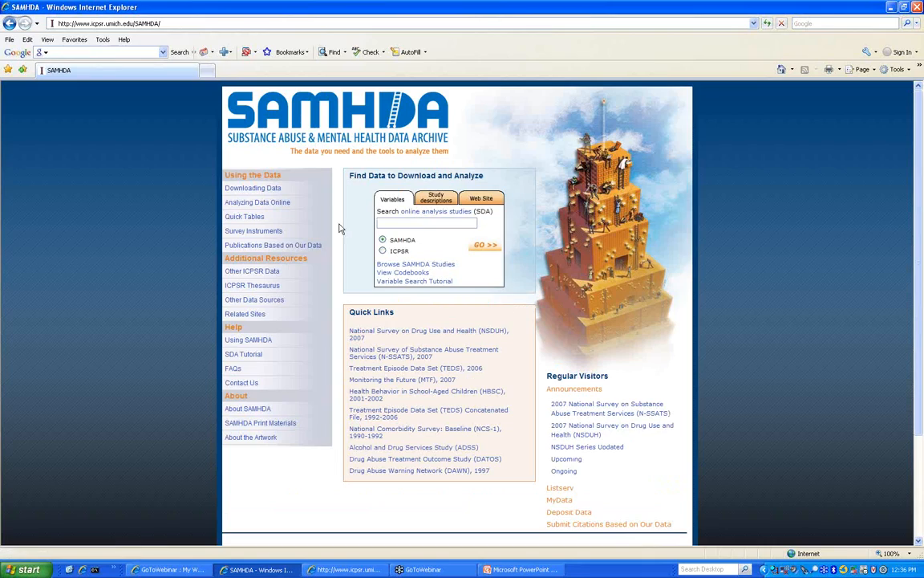
- Open the NSDUH online analysis page and select the National Survey on Drug Use and Health, 2007
left_click(400, 222)
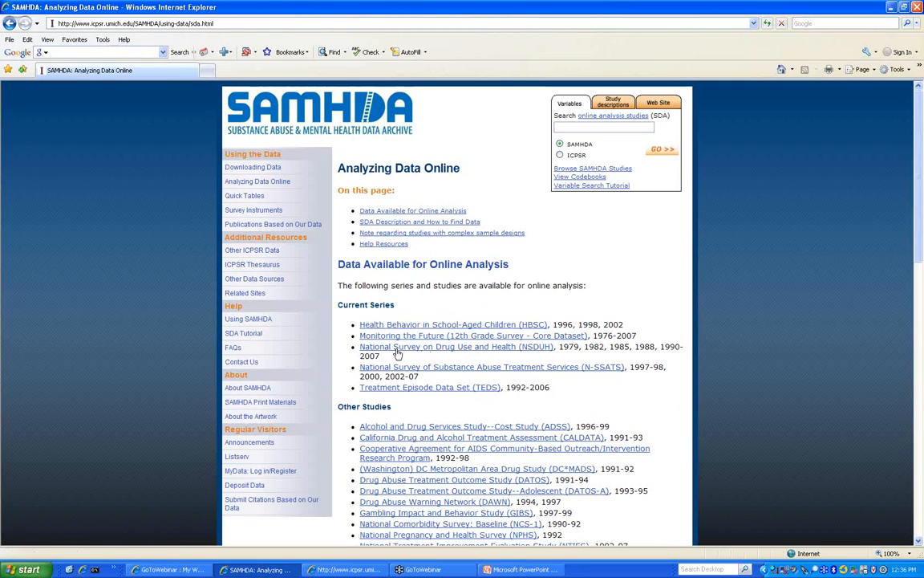
left_click(519, 353)
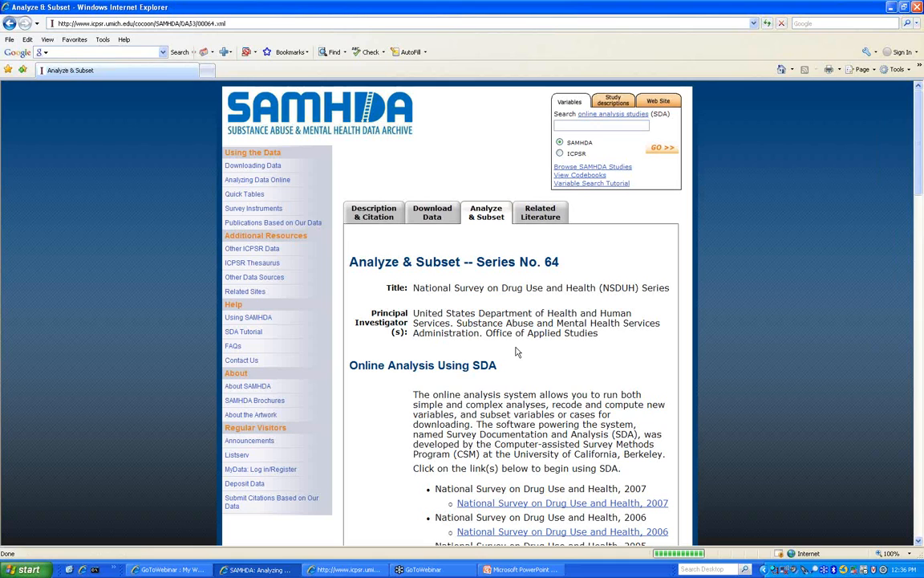
scroll(459, 322, "down", 5)
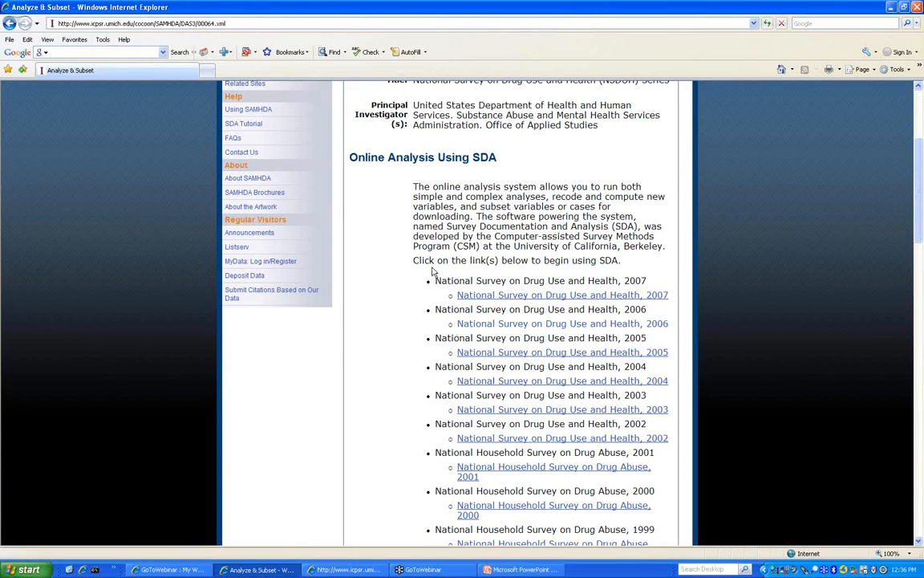
left_click(530, 296)
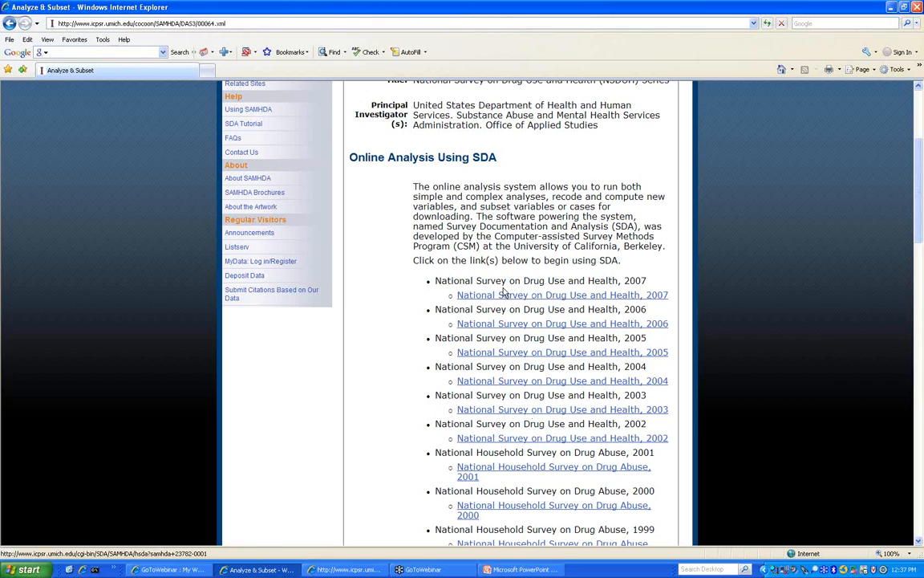
left_click(562, 296)
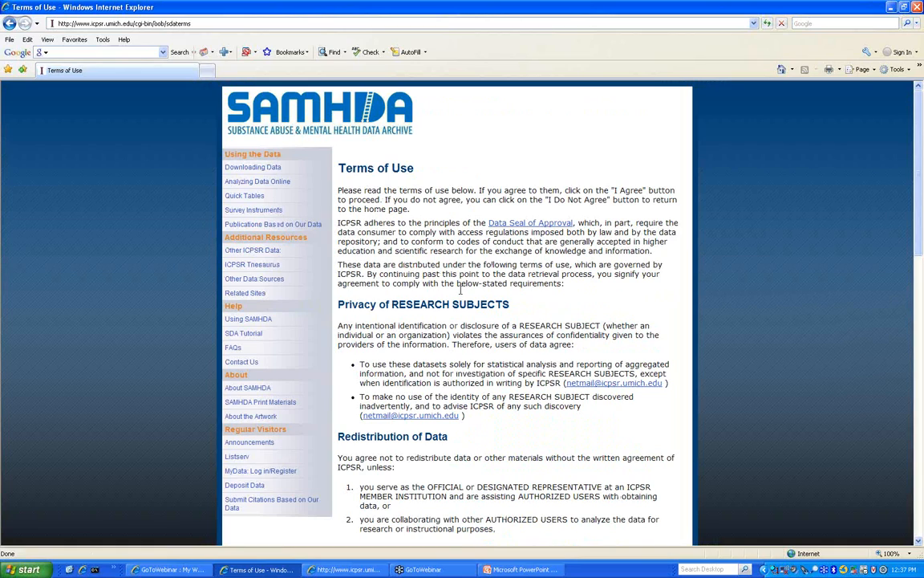
- Accept the 2007 NSDUH terms of use to enter the analysis workspace
scroll(482, 290, "down", 5)
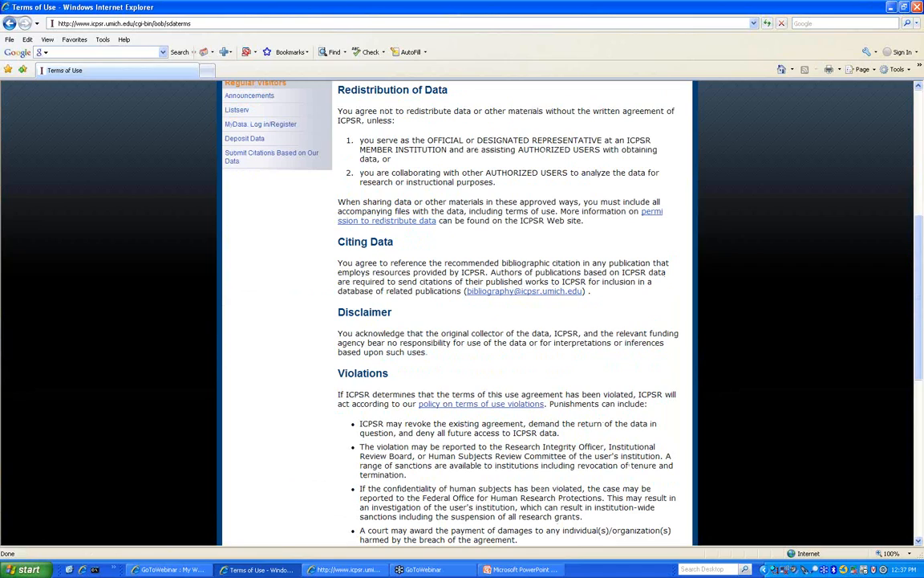
scroll(385, 299, "down", 5)
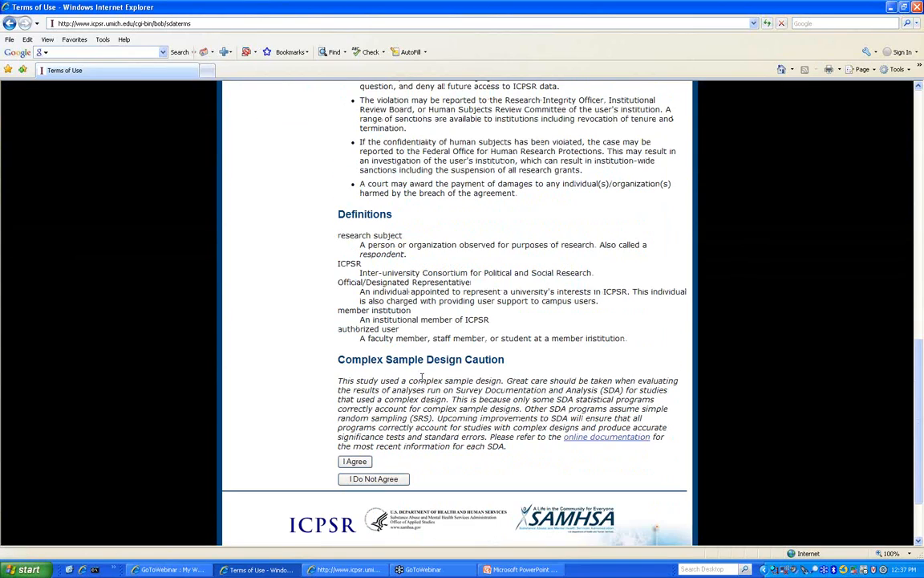
left_click(355, 462)
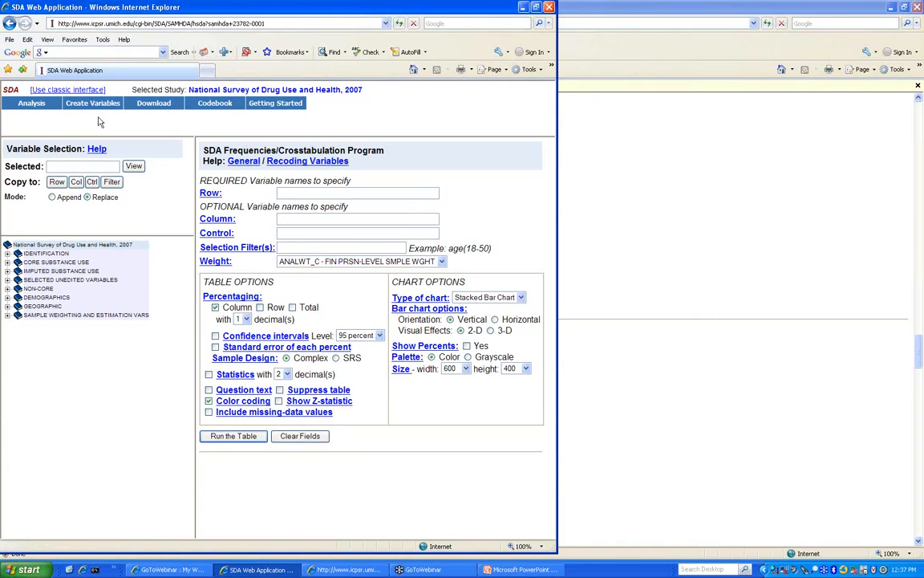
- Look over the Analysis, Create Variables and Download menus, then open the study codebook
mouse_move(38, 105)
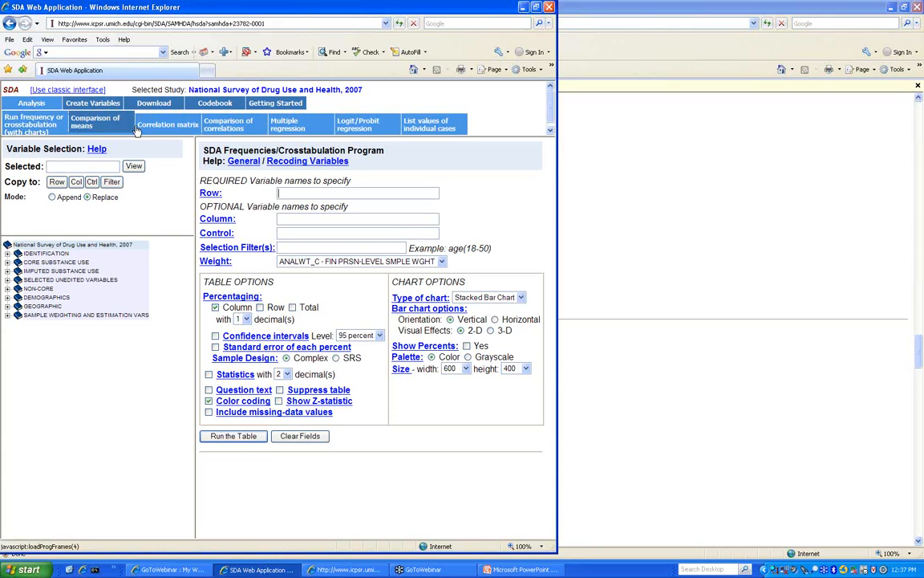
mouse_move(95, 105)
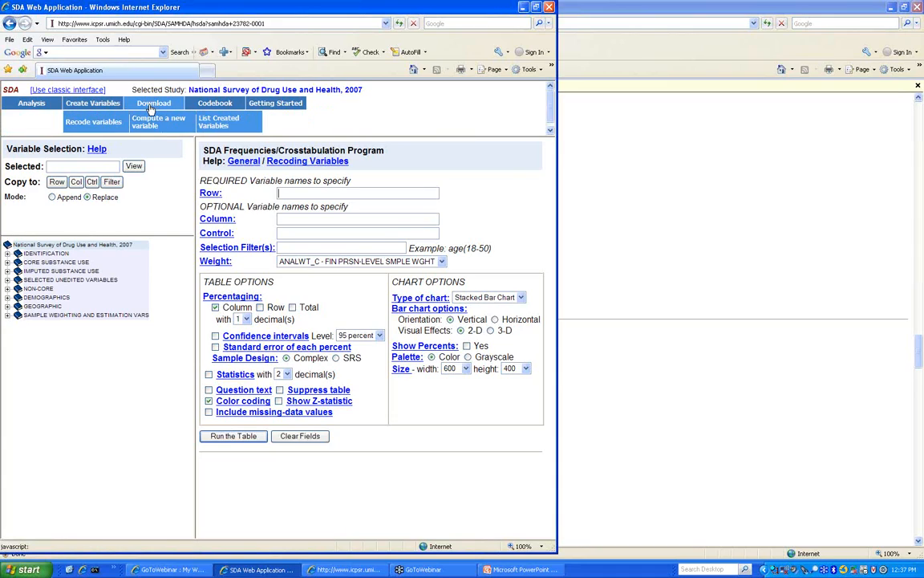
mouse_move(155, 105)
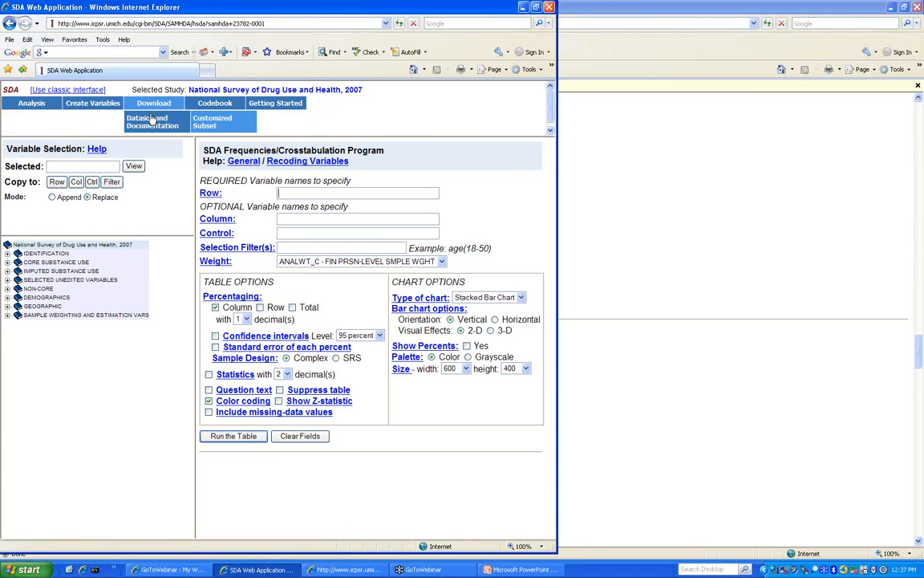
left_click(211, 107)
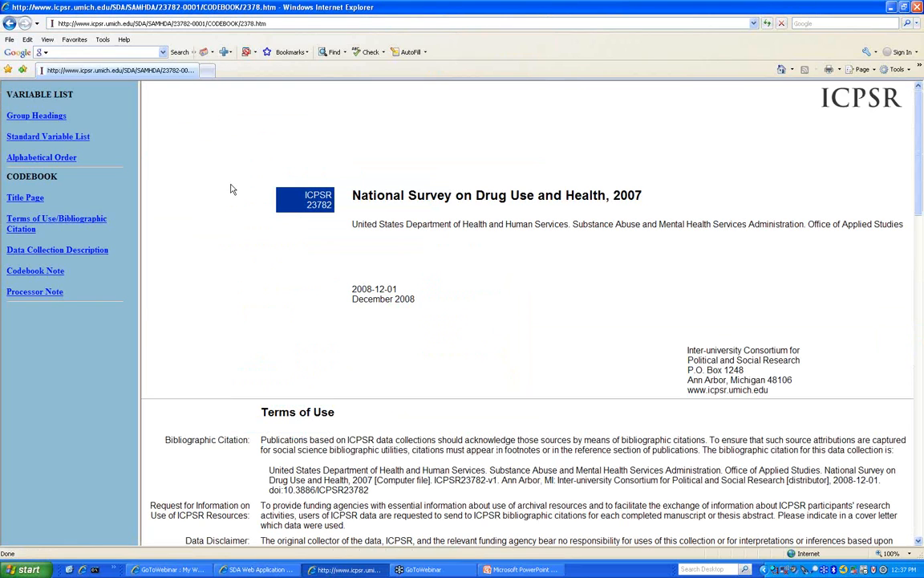
- Read the Data Collection Description, Codebook Note and Processor Note, then return to the SDA window
left_click(53, 250)
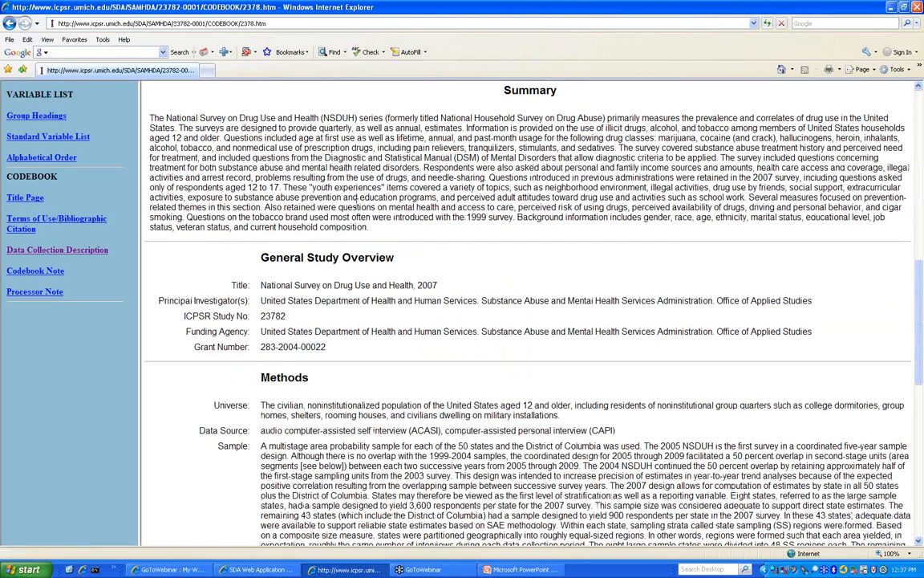
left_click(48, 270)
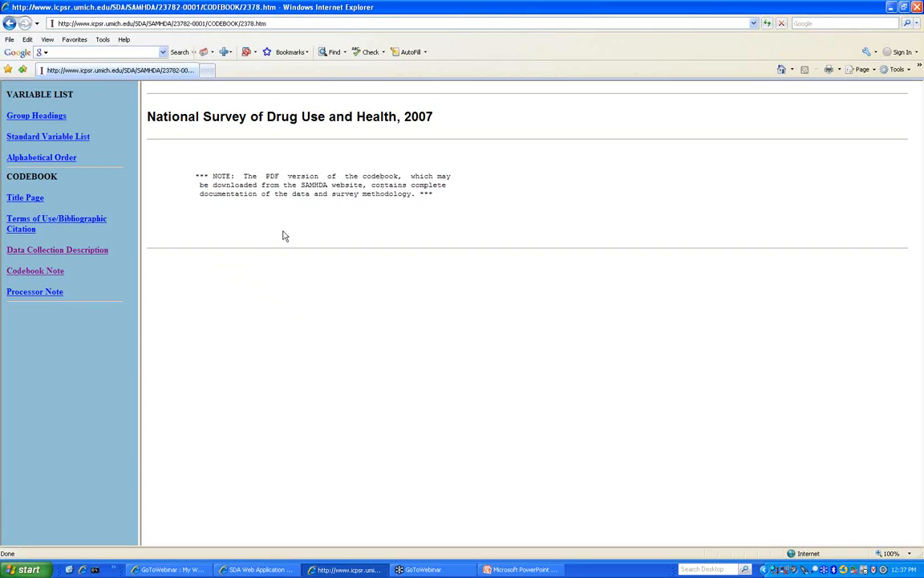
left_click(34, 293)
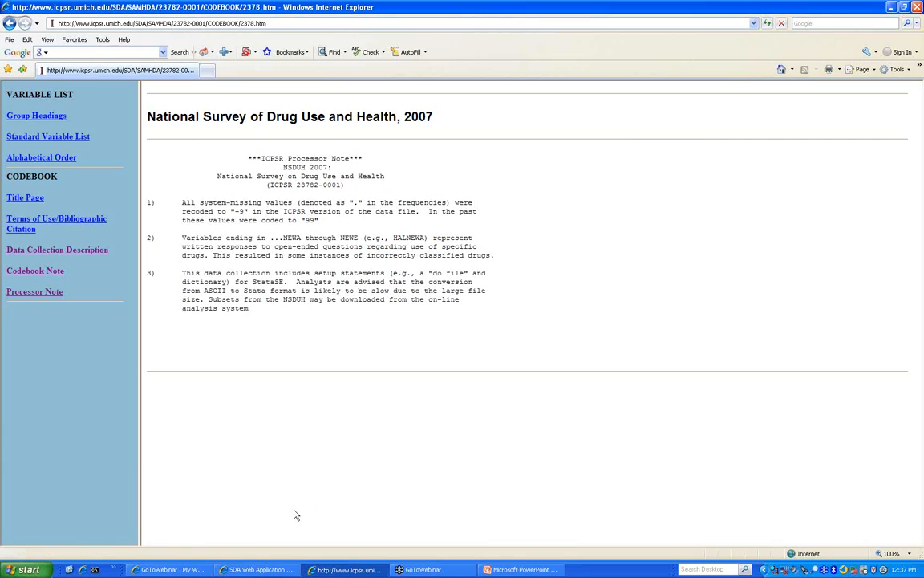
left_click(257, 569)
- Open the 2007 study's data and documentation files and view its documentation and description/citation pages
mouse_move(153, 105)
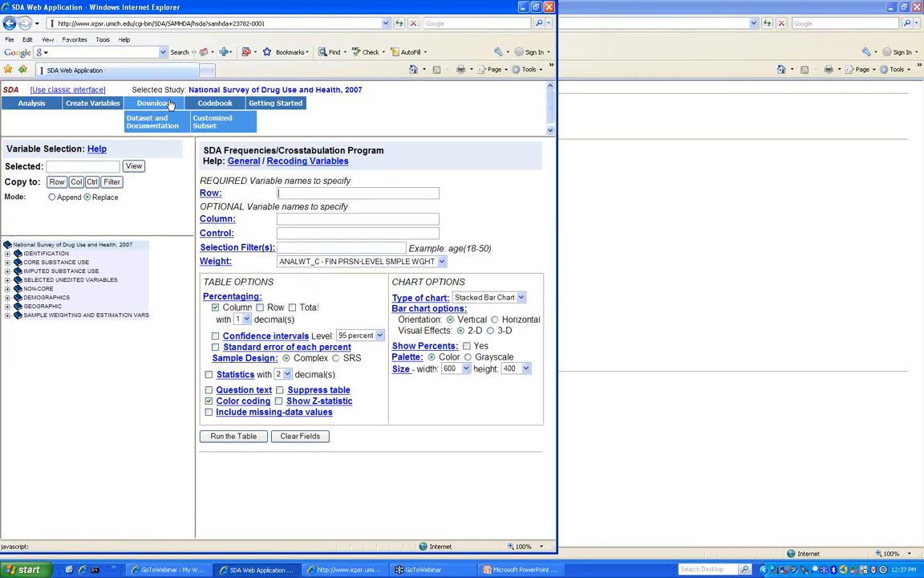
left_click(163, 123)
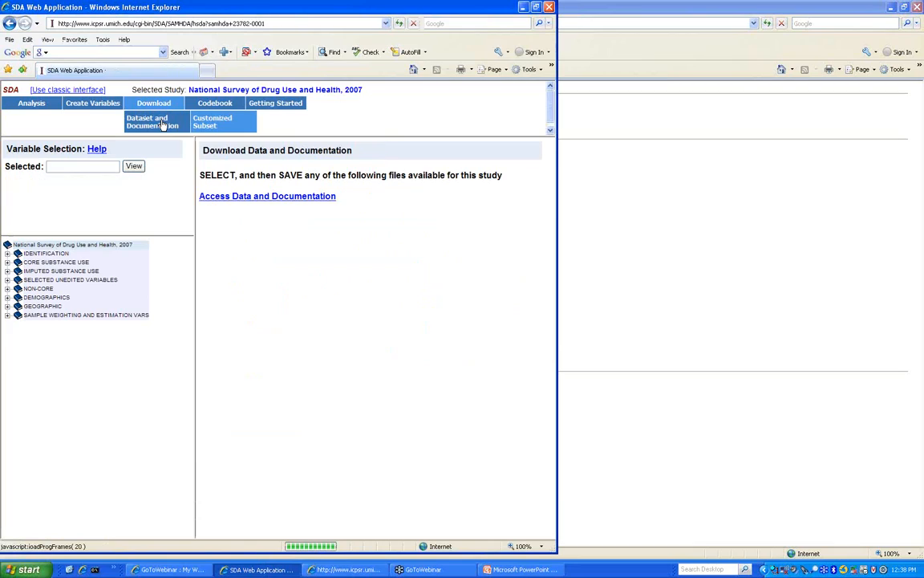
left_click(287, 197)
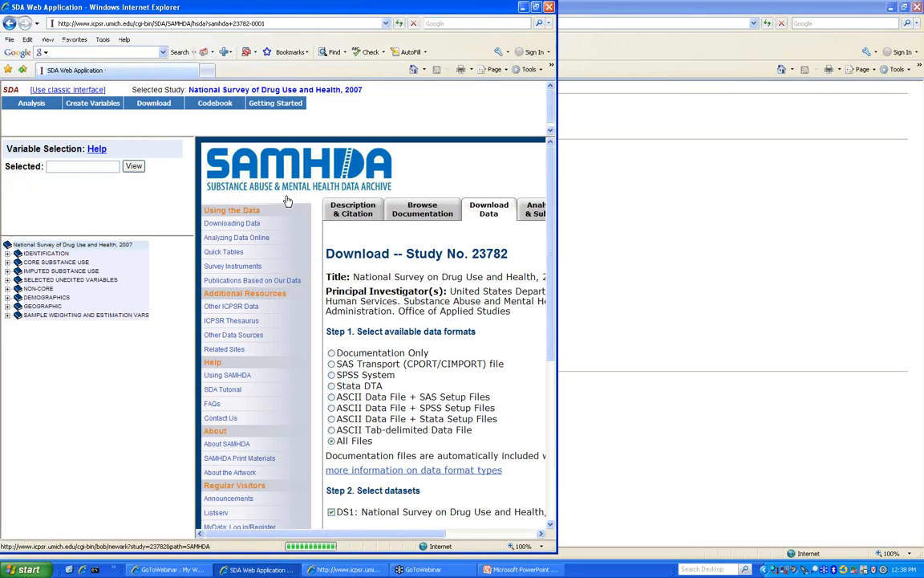
left_click(436, 212)
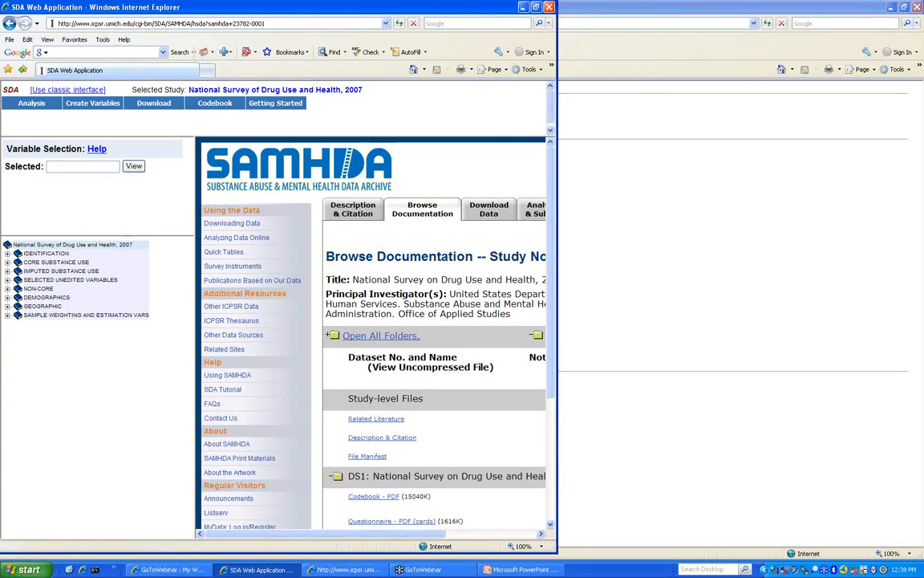
left_click(539, 9)
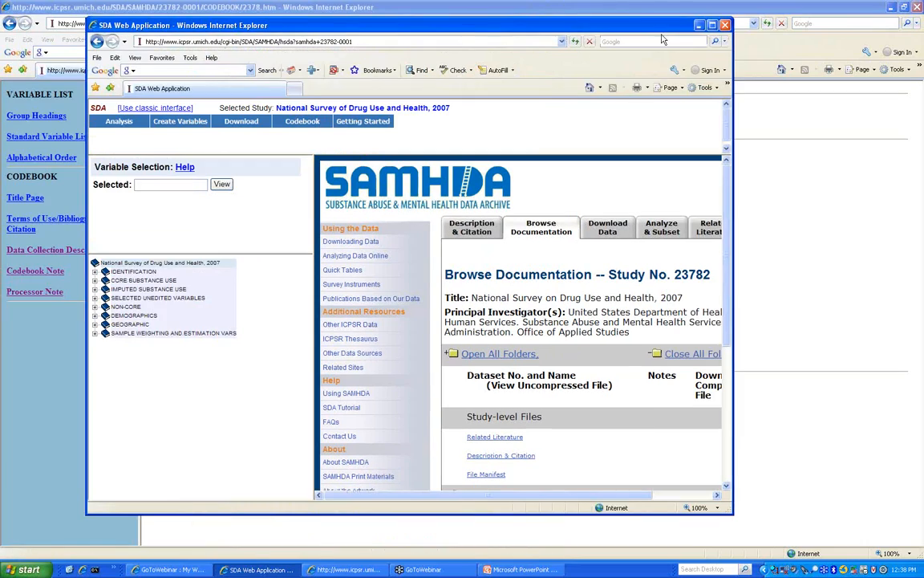
left_click(714, 26)
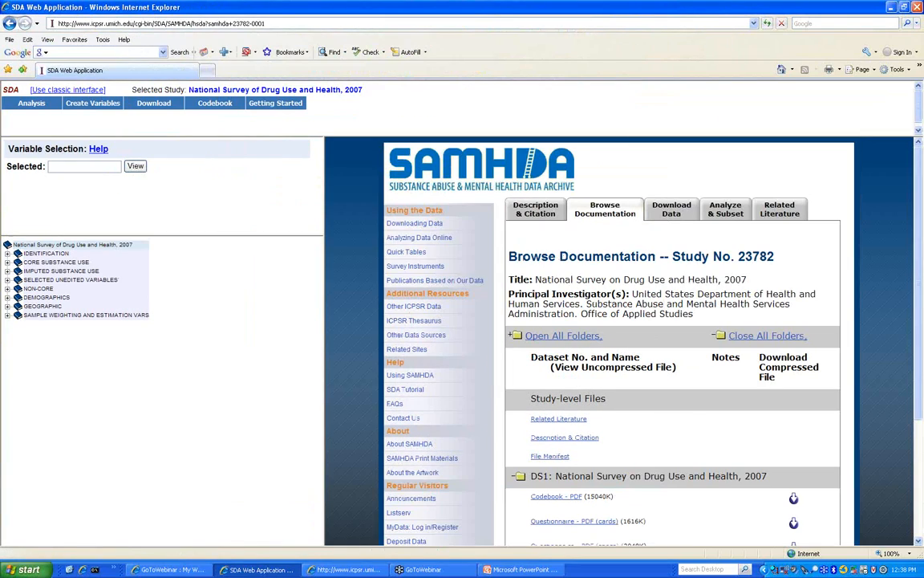
left_click(540, 213)
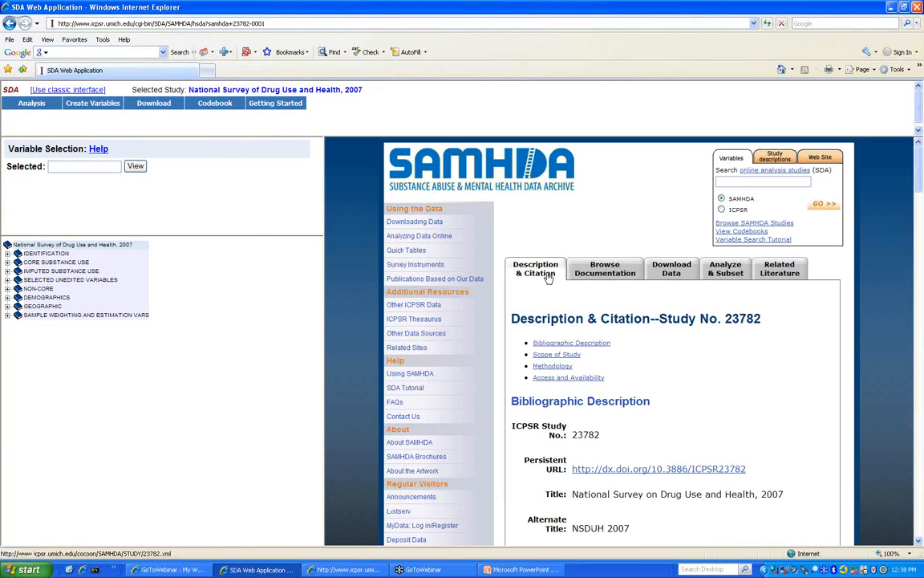
left_click(602, 271)
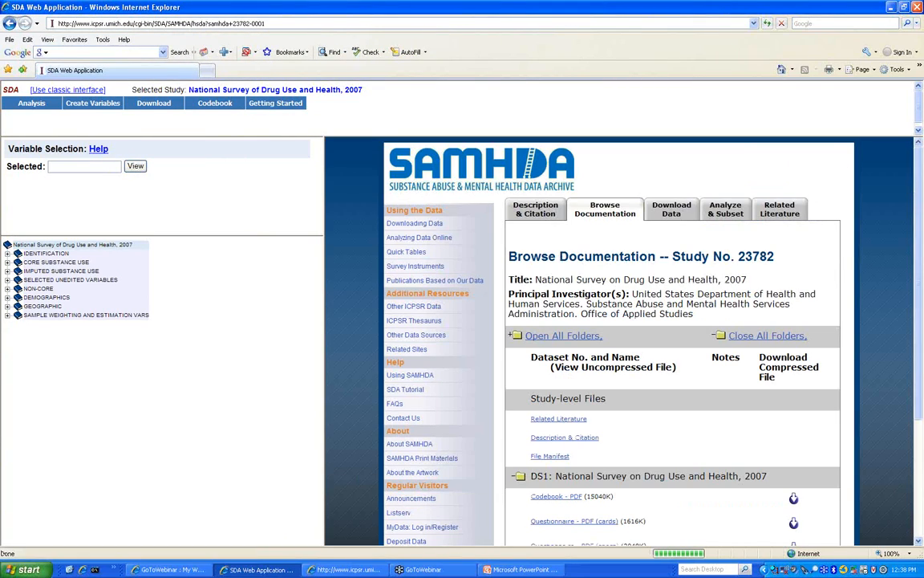
- Go back to the study's download page and bring up the frequency/crosstabulation form
scroll(593, 423, "down", 4)
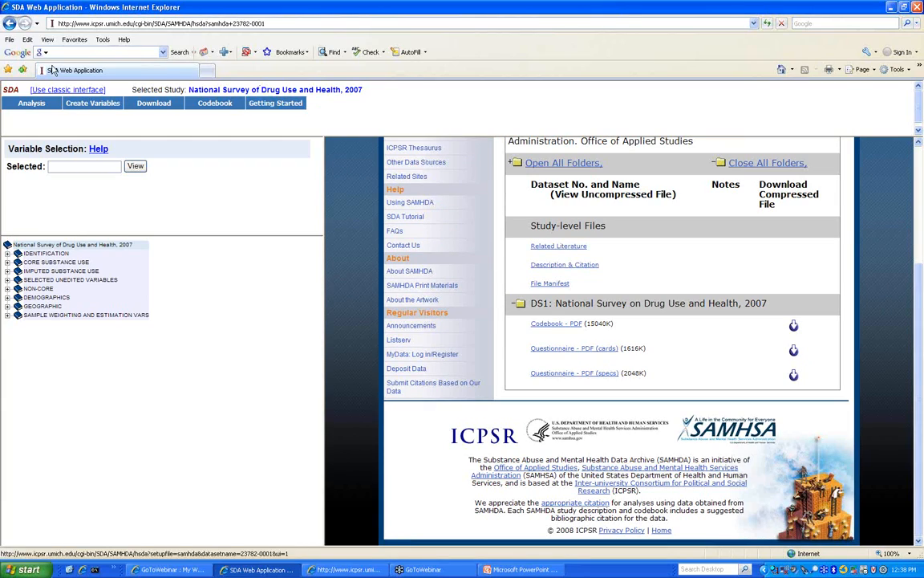
left_click(8, 24)
left_click(8, 24)
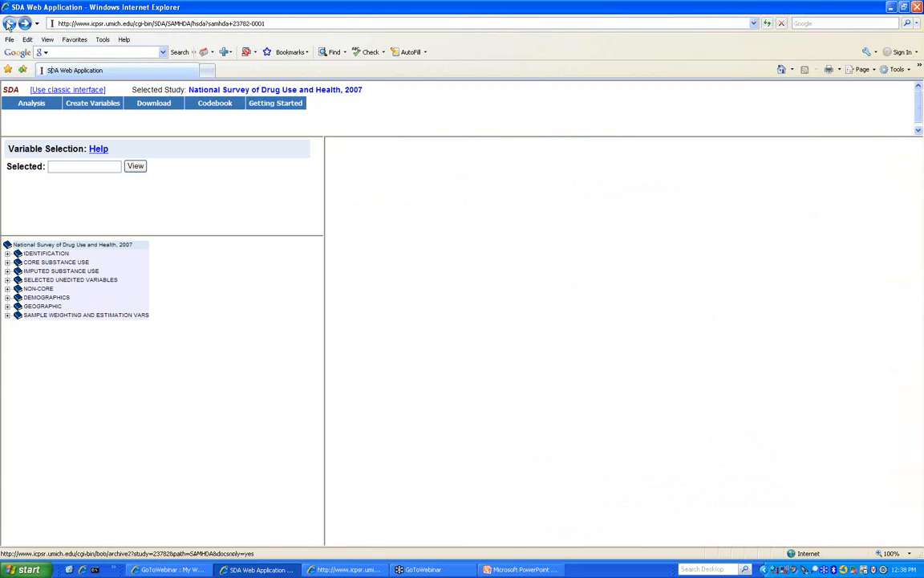
left_click(8, 24)
mouse_move(32, 103)
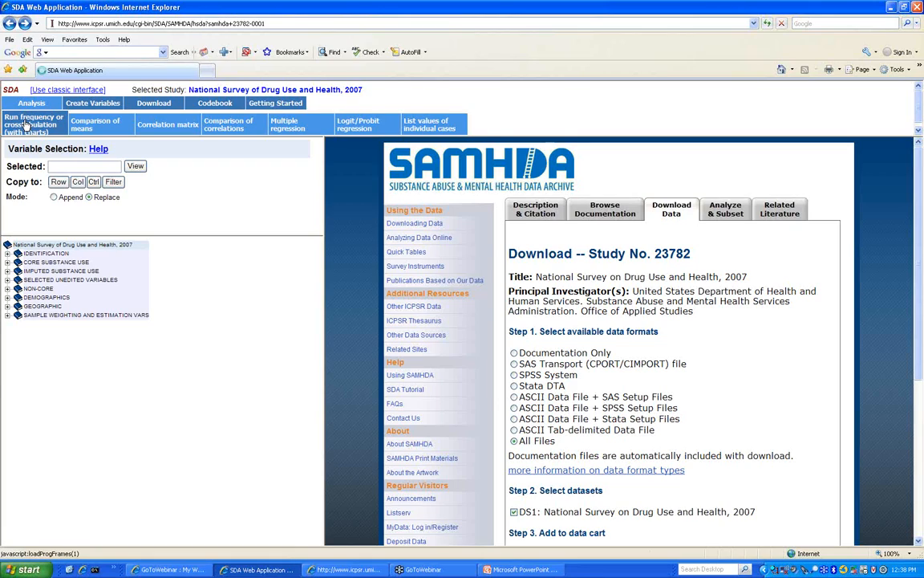
left_click(27, 125)
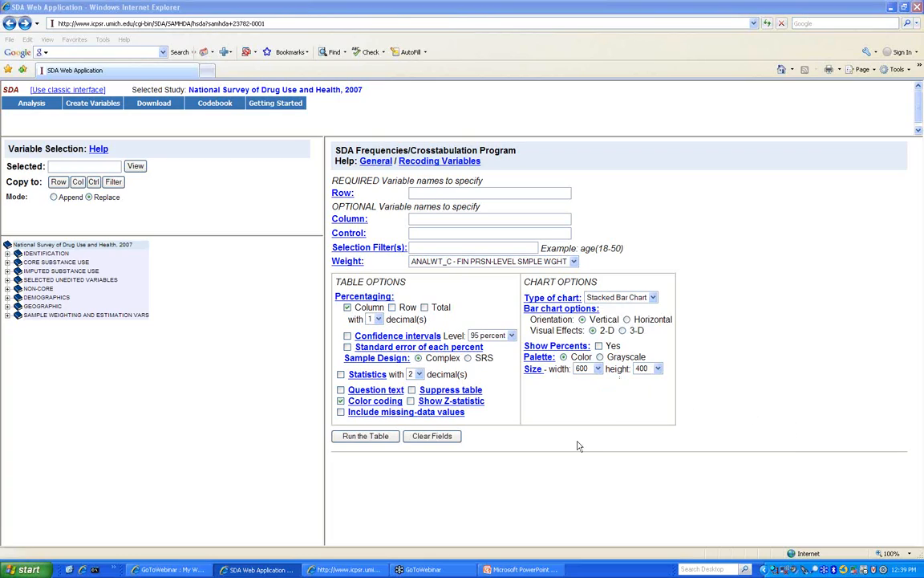
- Bring the SDA analysis window forward from the codebook and step back through visited pages
left_click(345, 569)
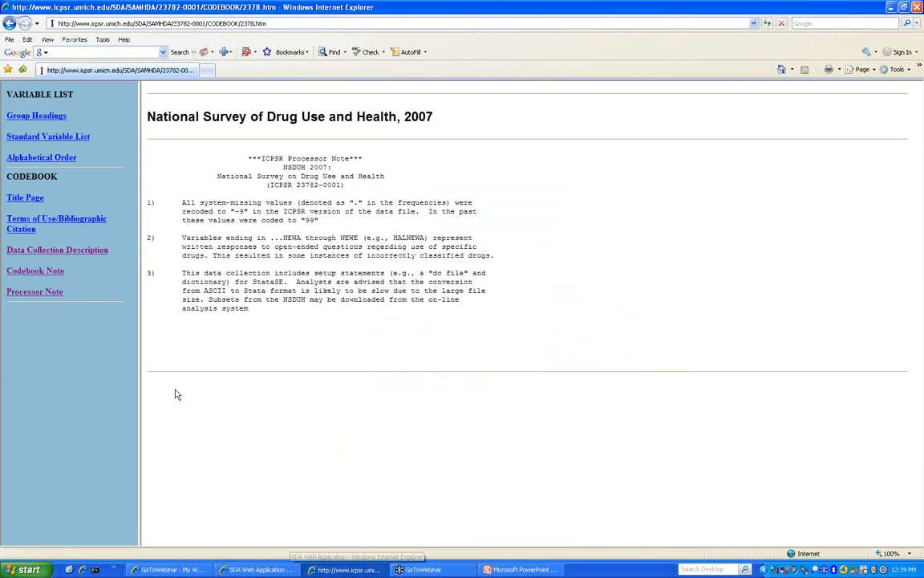
left_click(249, 569)
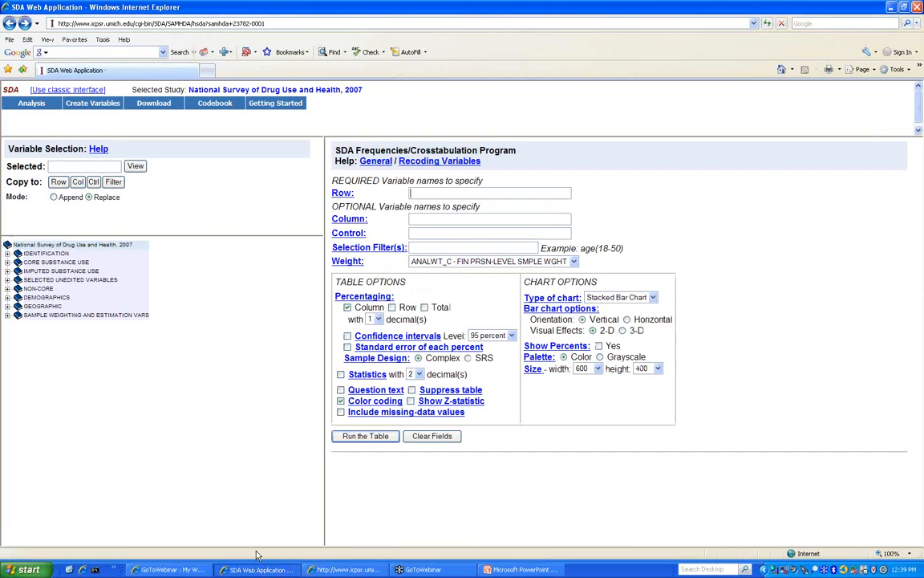
left_click(9, 24)
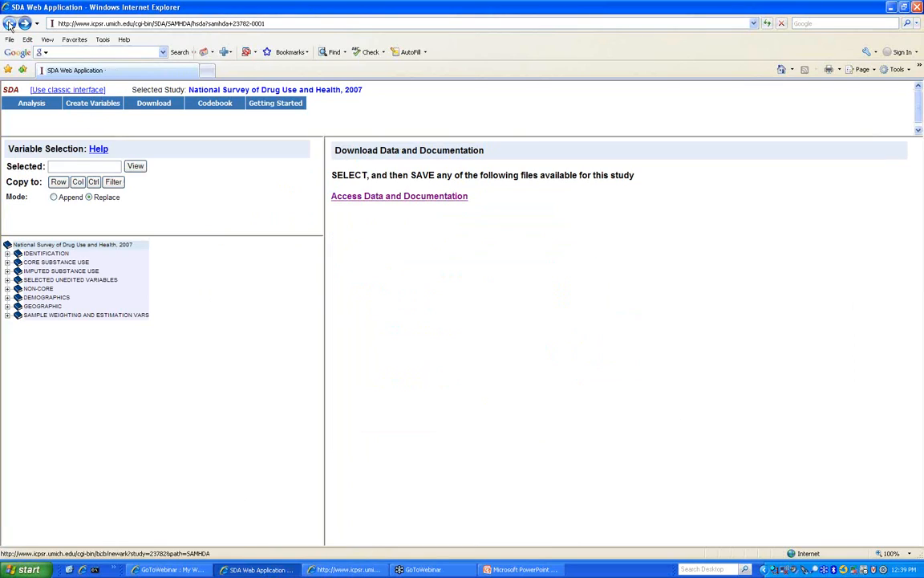
left_click(8, 24)
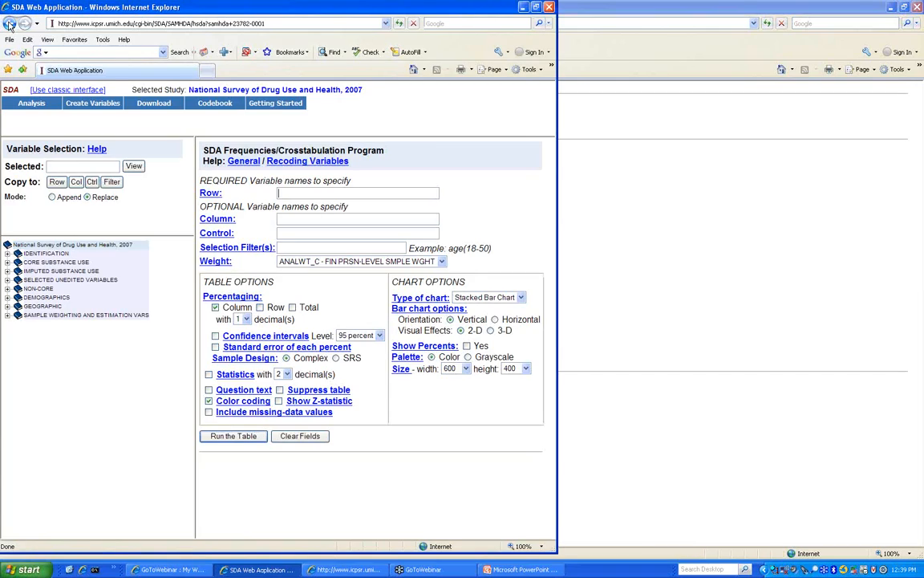
left_click(9, 24)
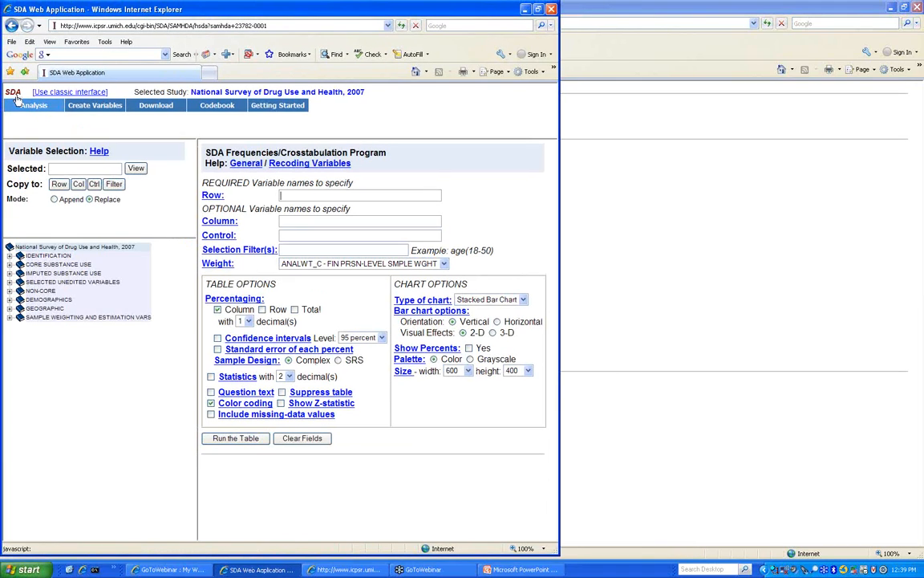
- Visit the Terms of Use page from recent pages, then return to the SDA analysis page
left_click(39, 25)
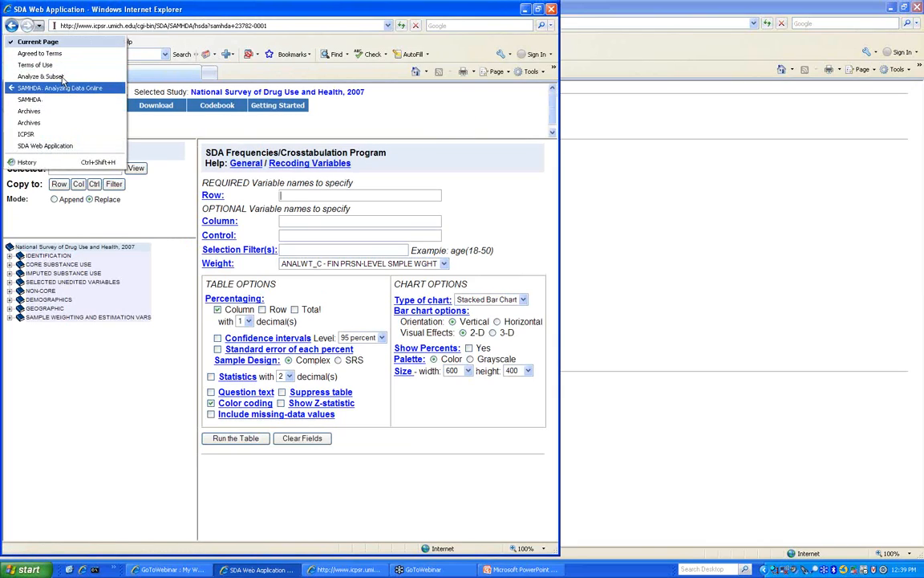
left_click(36, 65)
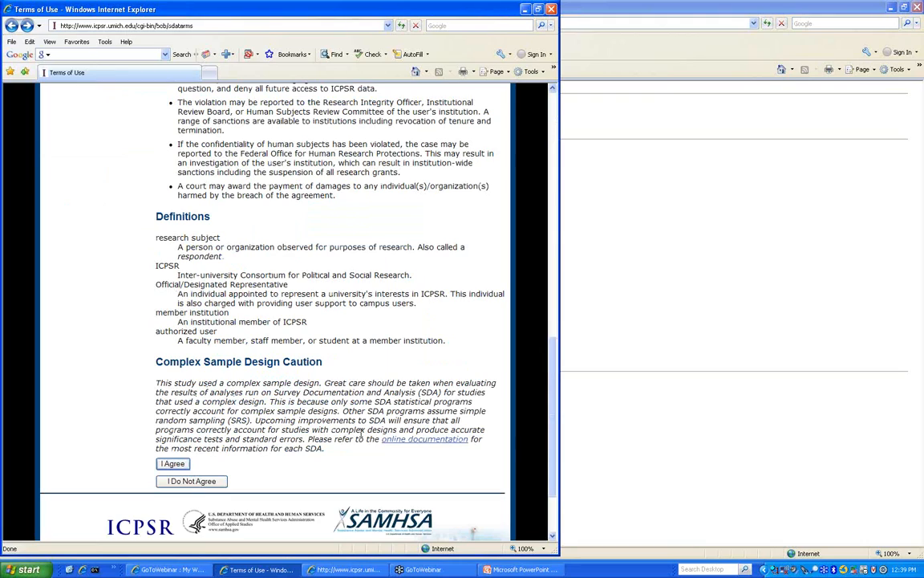
left_click(642, 240)
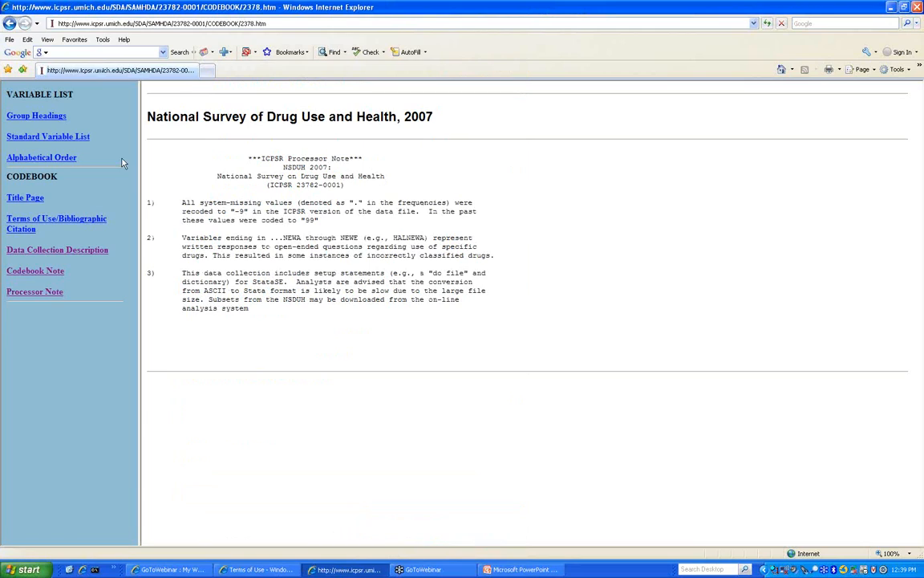
left_click(289, 571)
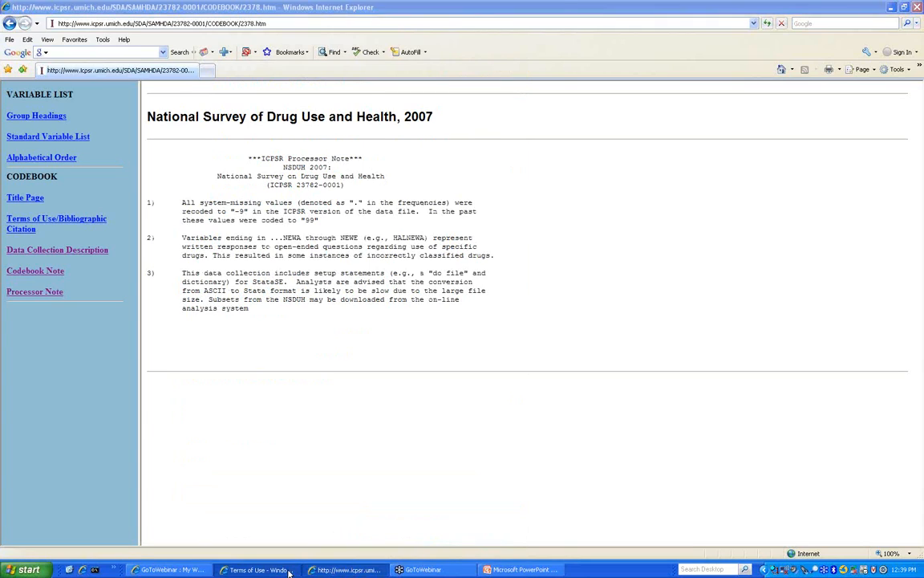
left_click(39, 26)
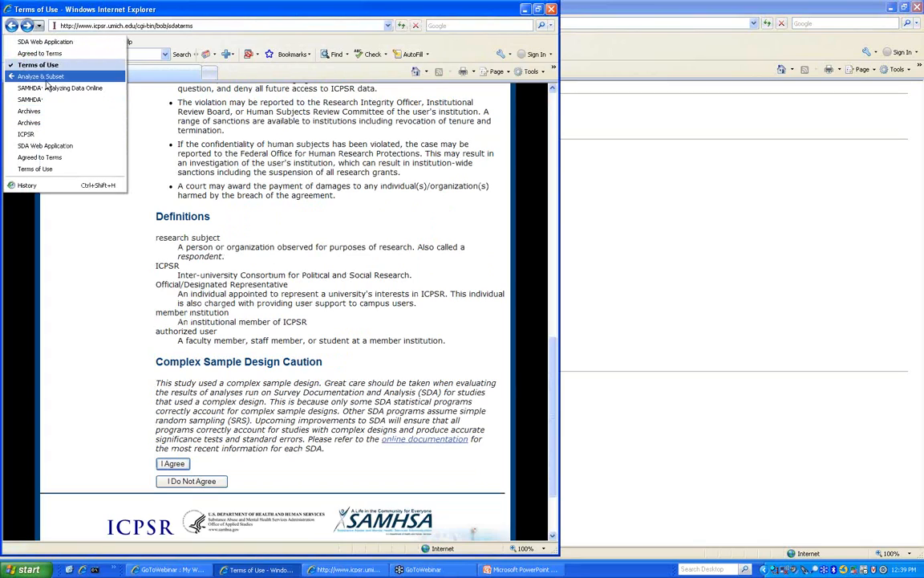
left_click(47, 41)
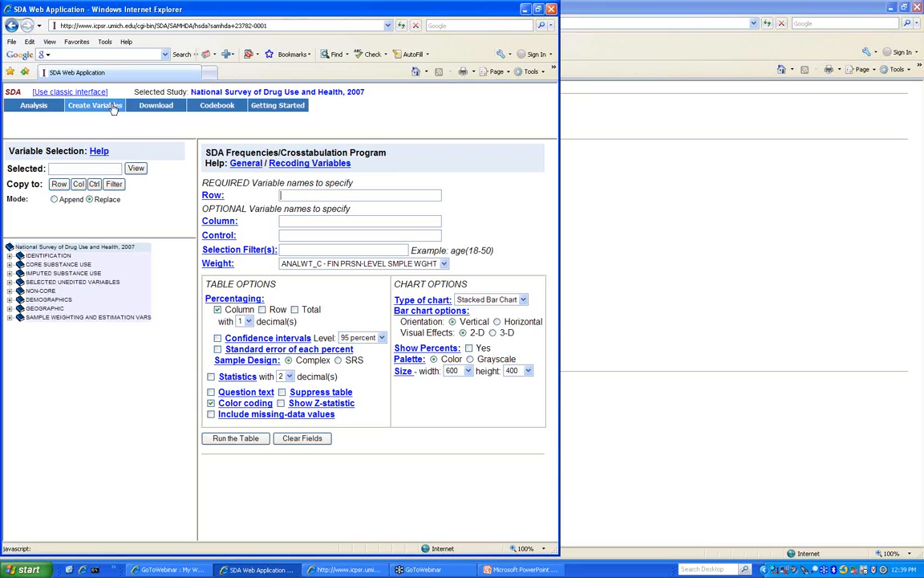
- Keep ANALWT_C as the person-level weight variable
mouse_move(34, 105)
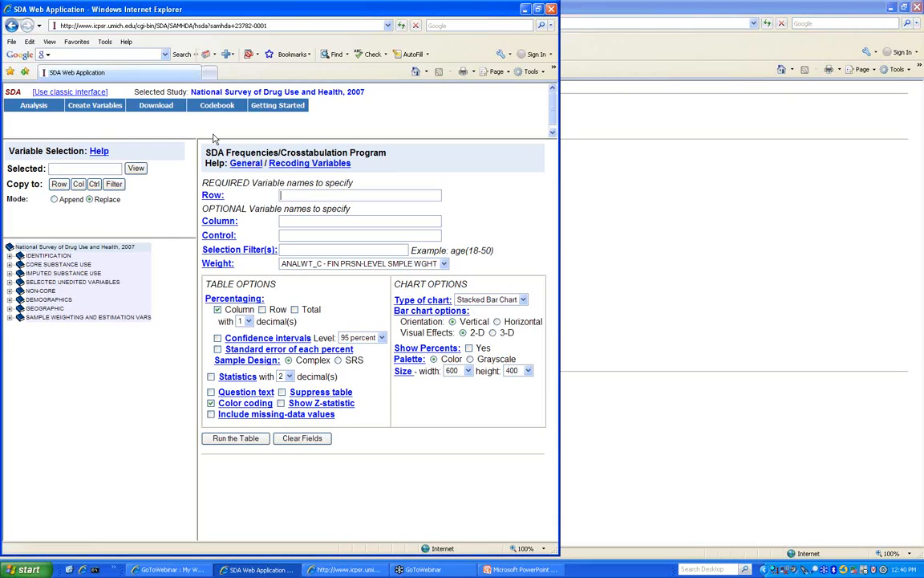
left_click(371, 266)
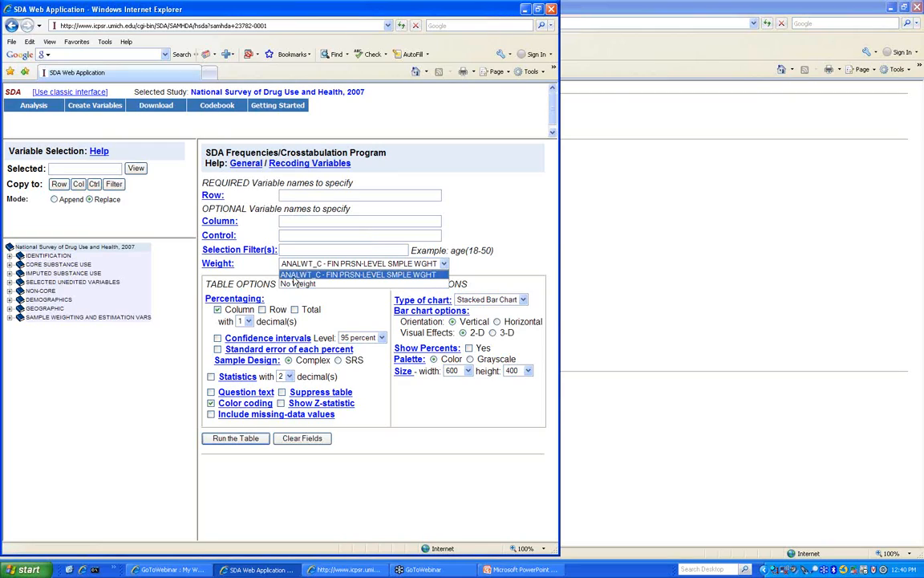
left_click(404, 276)
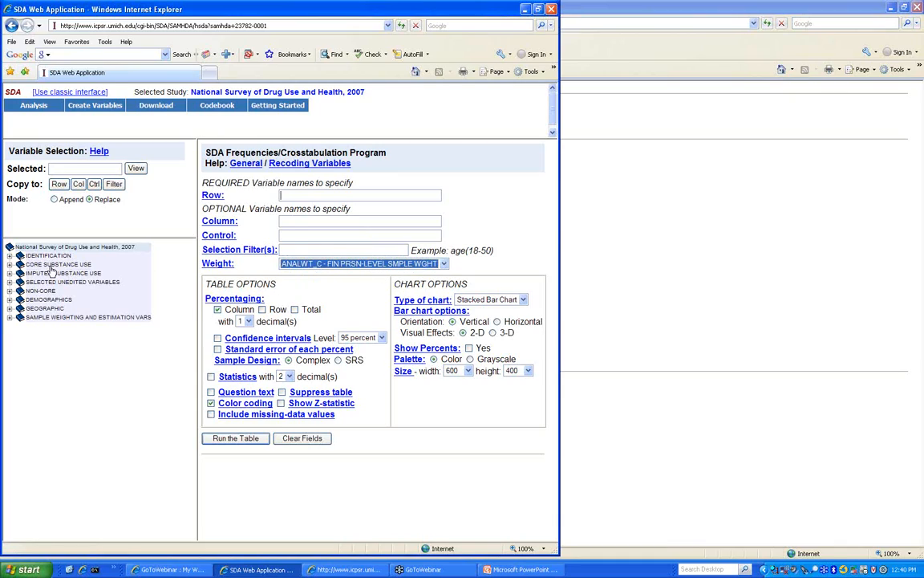
- Set MILSTAT from DEMOGRAPHICS > Core Demographics as the row variable and run the table
left_click(10, 300)
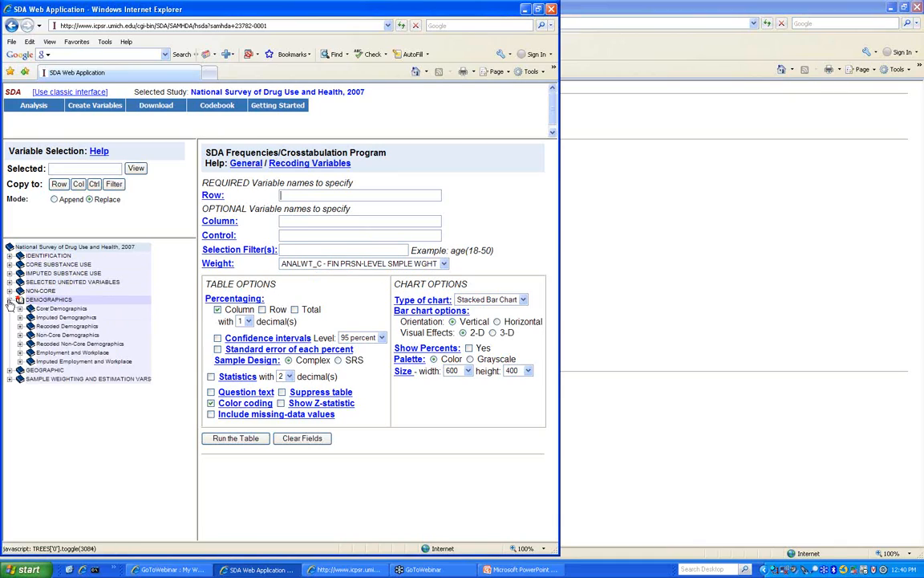
left_click(20, 309)
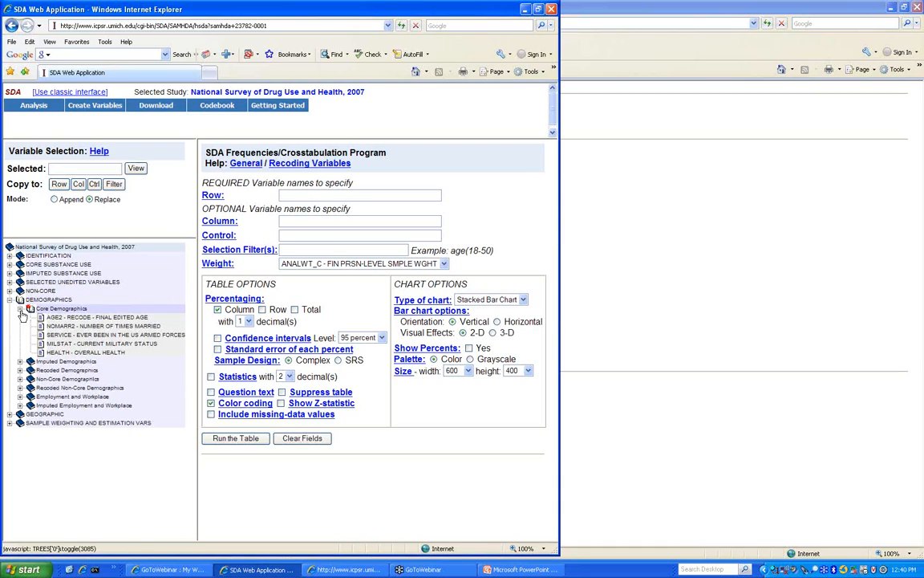
left_click(74, 345)
right_click(76, 341)
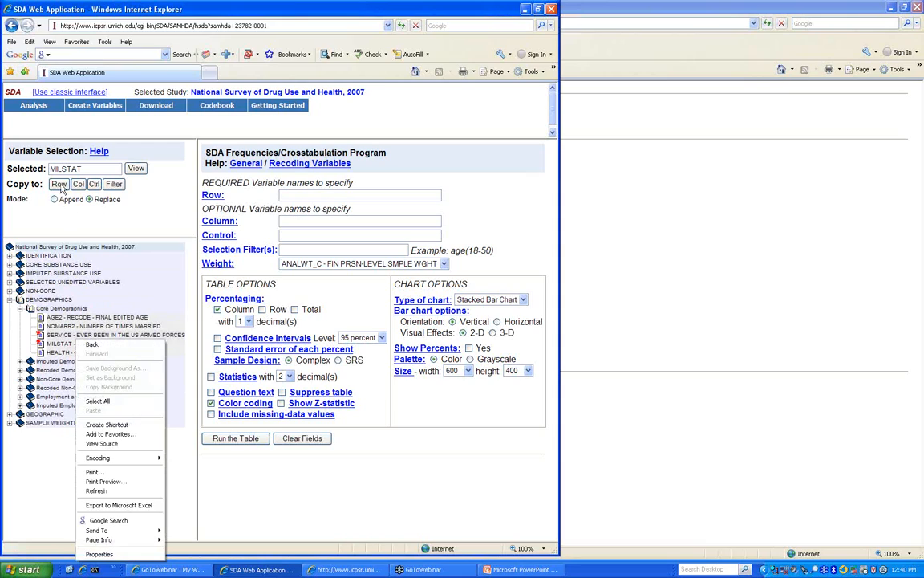
left_click(60, 184)
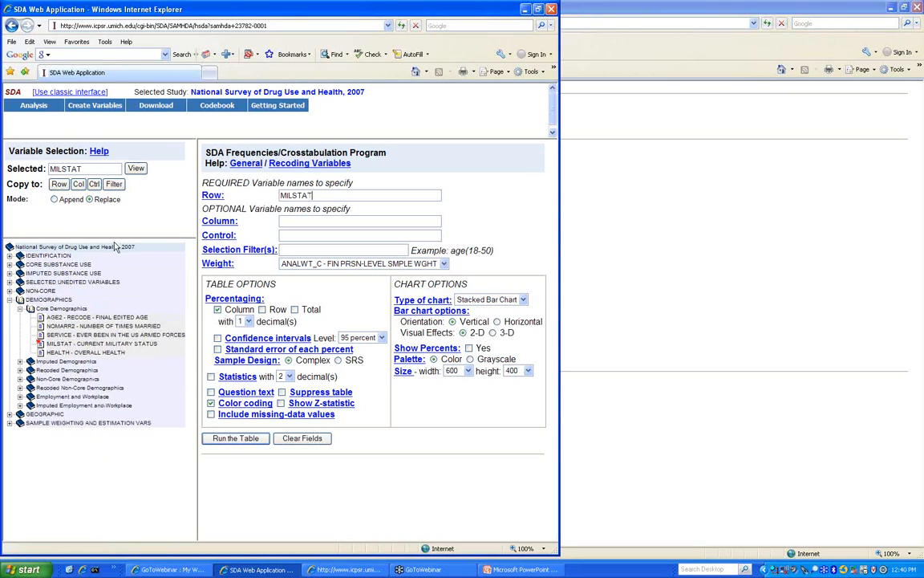
left_click(258, 441)
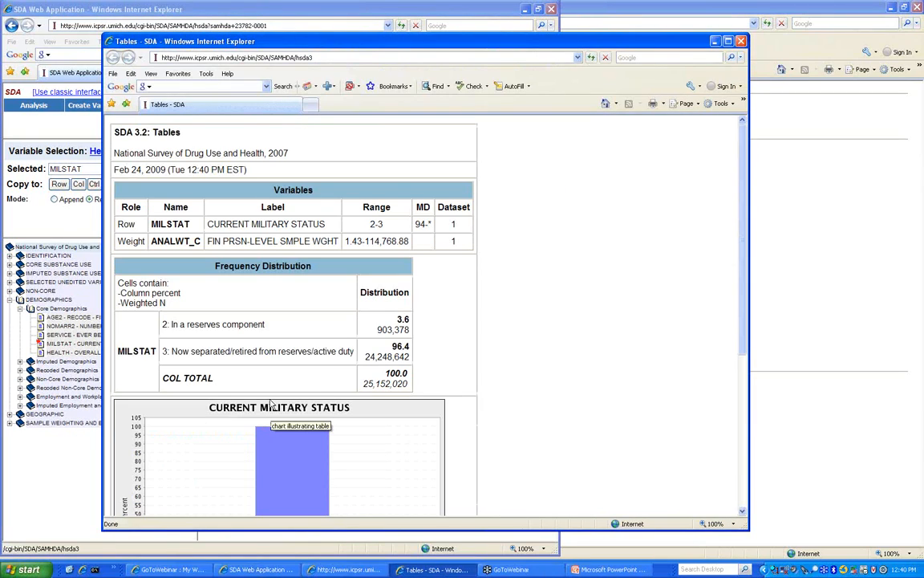
- Review the weighted MILSTAT output: 3.6% reserves, 96.4% separated/retired, 25,152,020 total
scroll(271, 404, "down", 3)
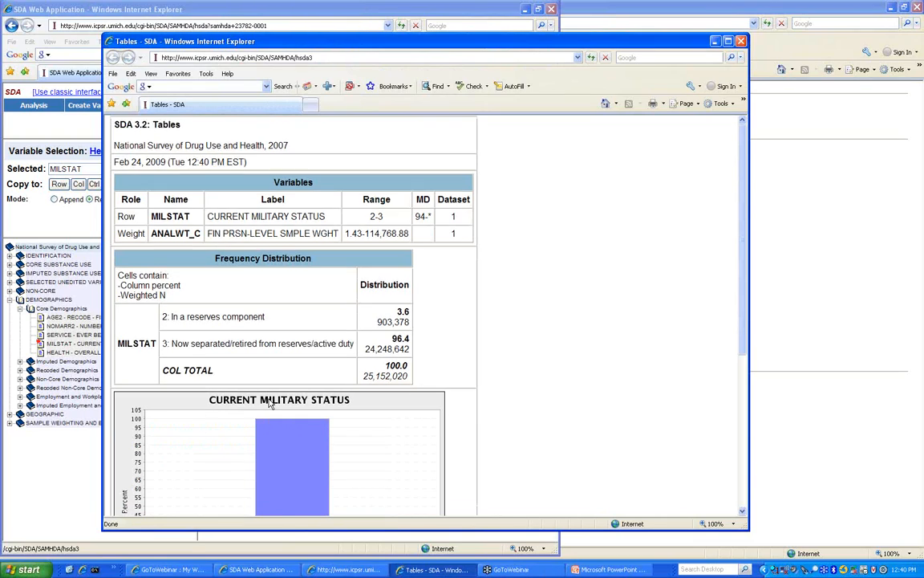
scroll(271, 403, "up", 3)
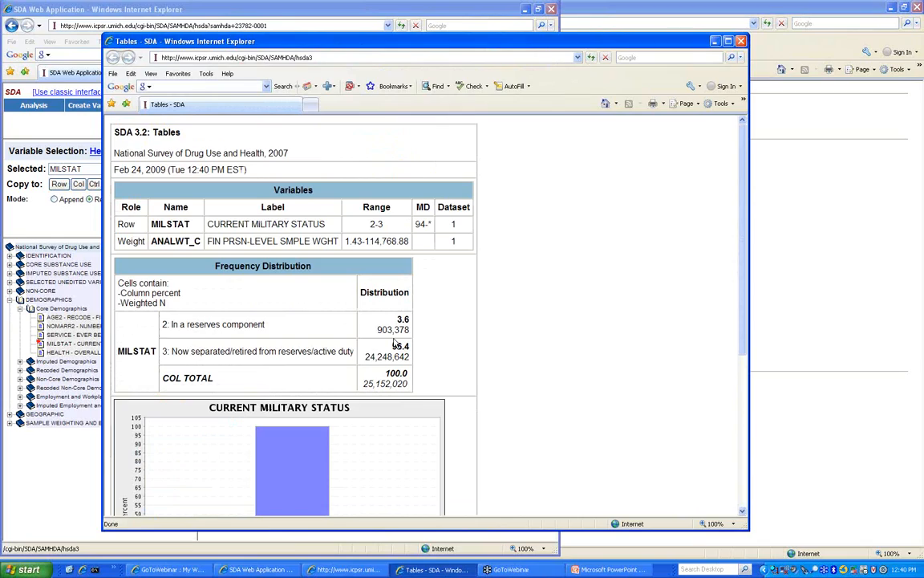
left_click(920, 416)
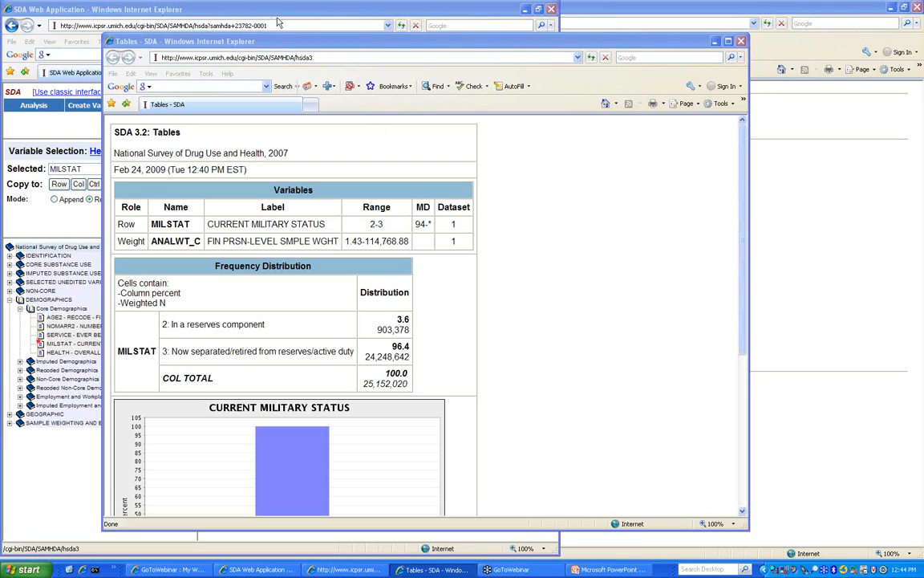
- Open a fresh Frequencies/Crosstabulation form with Row blank and weight ANALWT_C
left_click(240, 6)
mouse_move(134, 110)
mouse_move(92, 105)
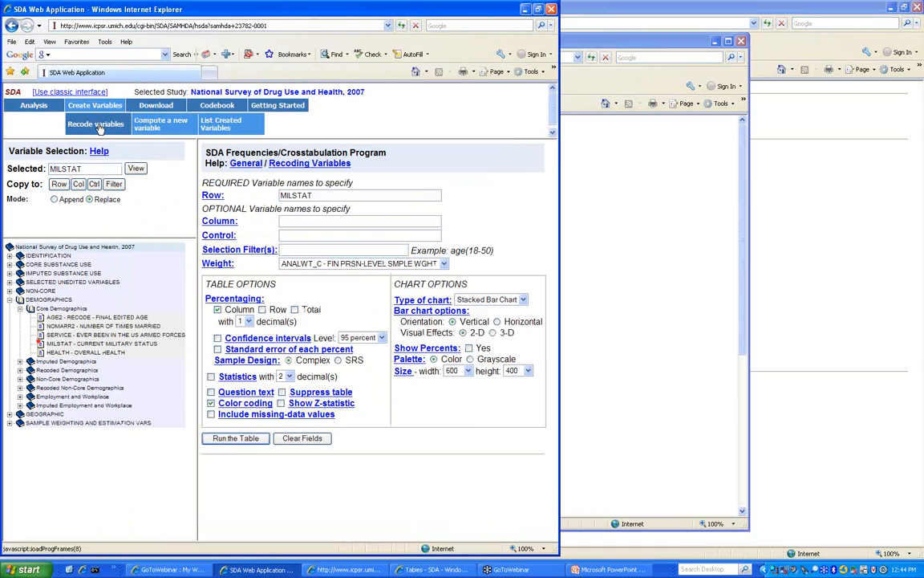
mouse_move(35, 106)
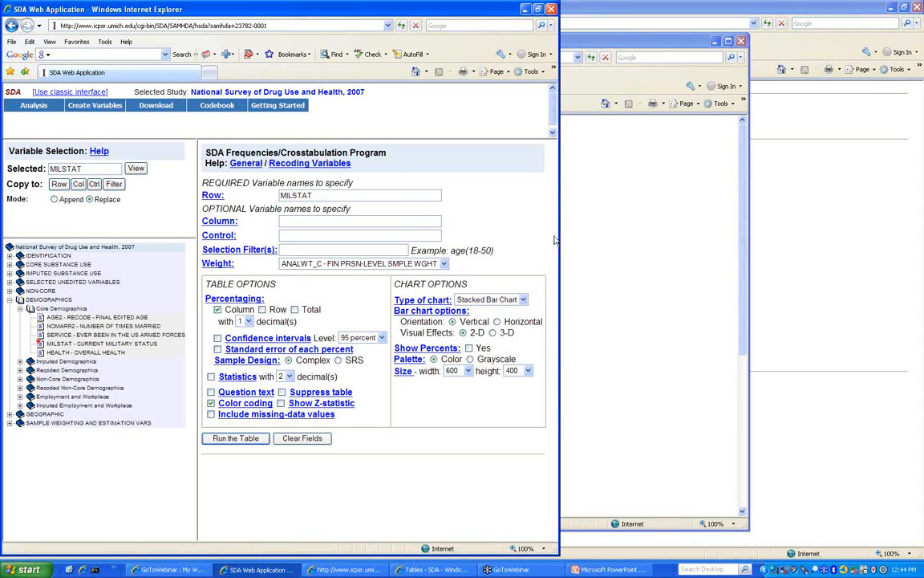
left_click(909, 451)
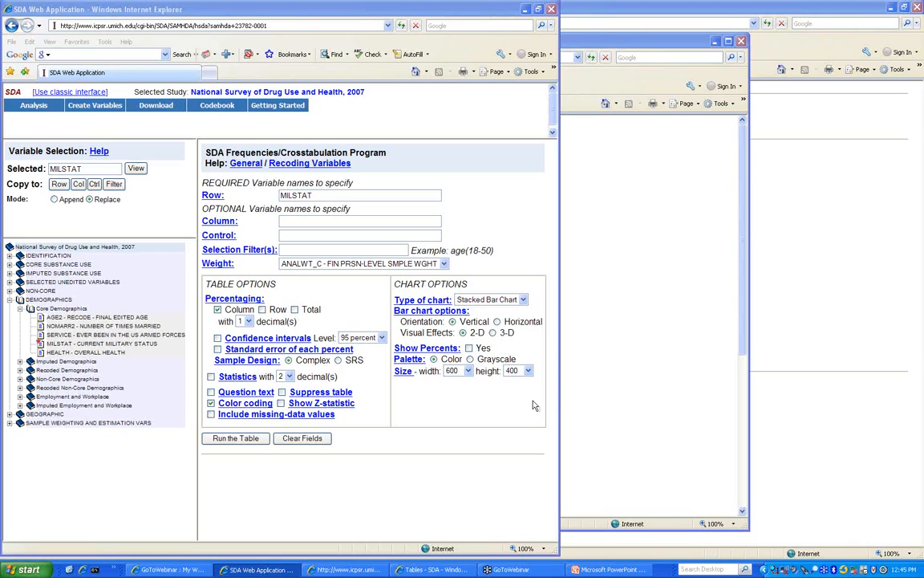
mouse_move(95, 106)
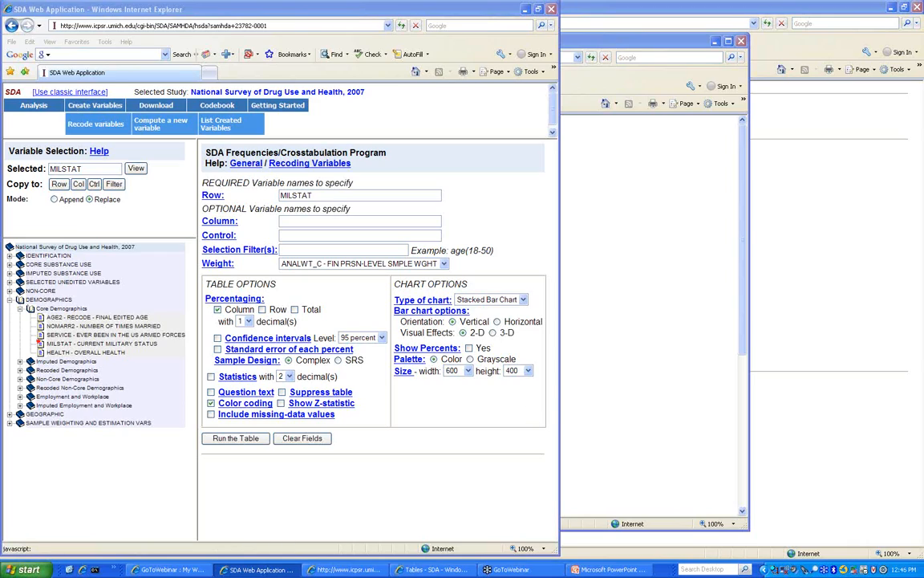
mouse_move(34, 105)
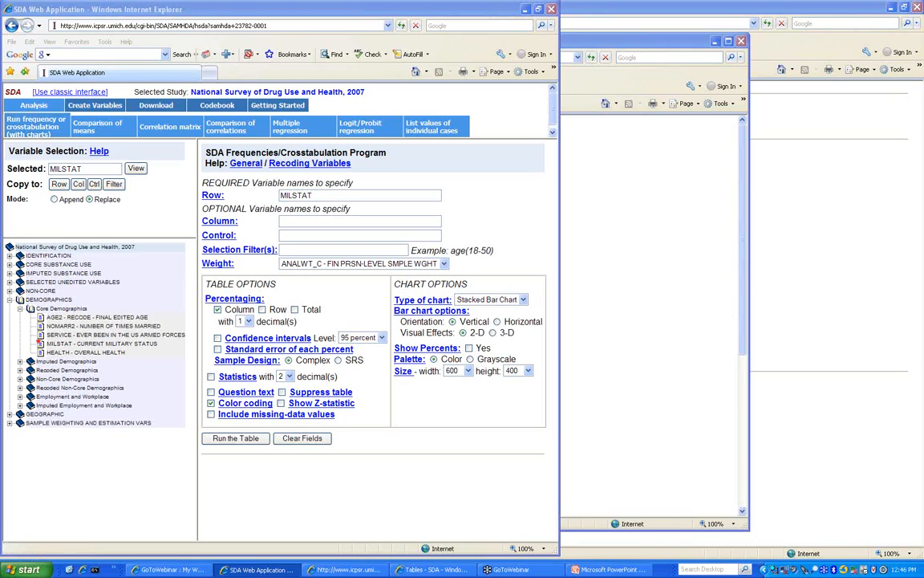
left_click(46, 118)
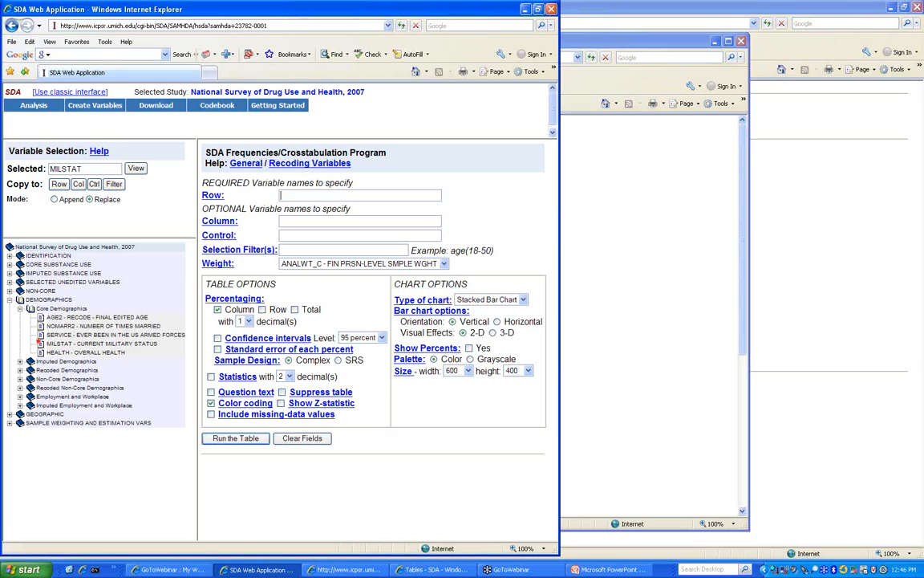
- Run MILSTAT as the row variable and review the results: 3.6% reserves, 96.4% separated/retired, with bar chart
left_click(61, 184)
left_click(233, 439)
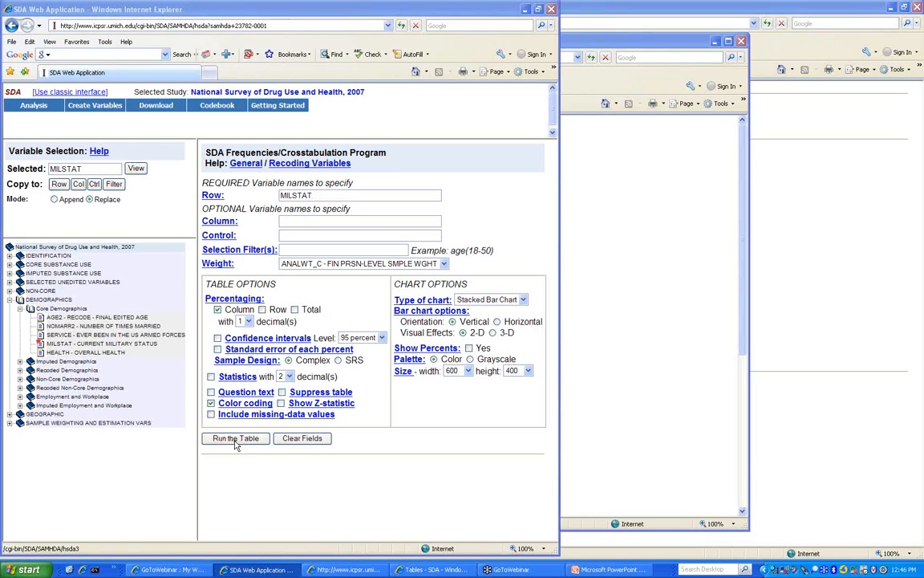
scroll(294, 416, "down", 10)
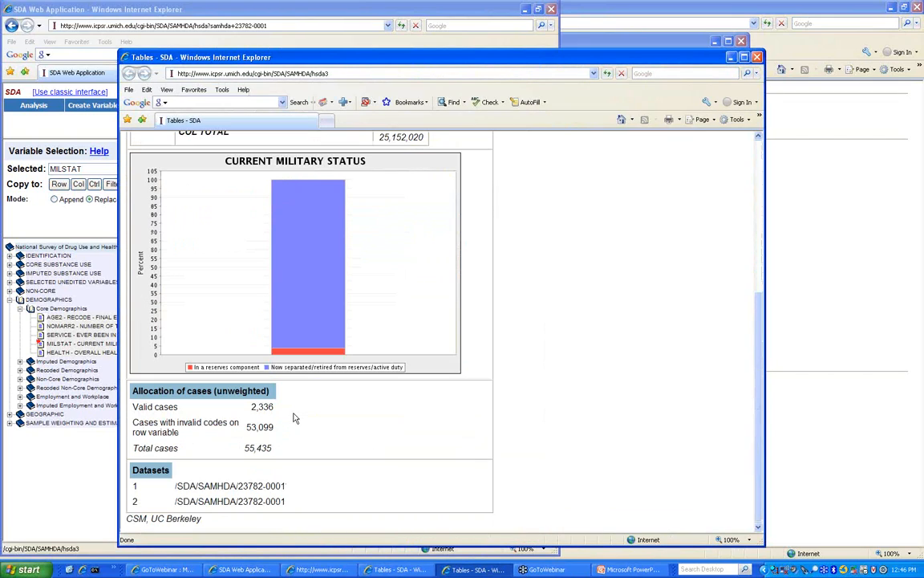
scroll(294, 417, "up", 10)
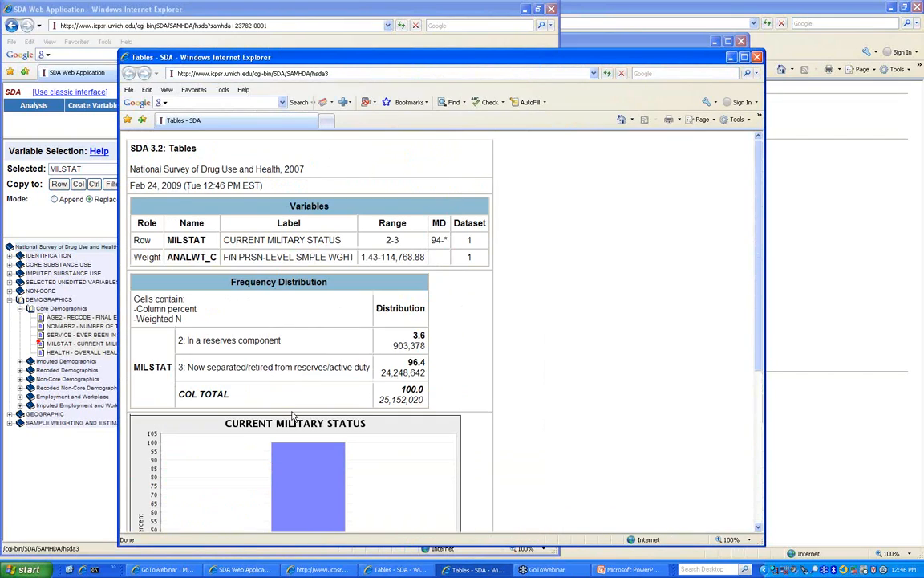
scroll(293, 415, "down", 7)
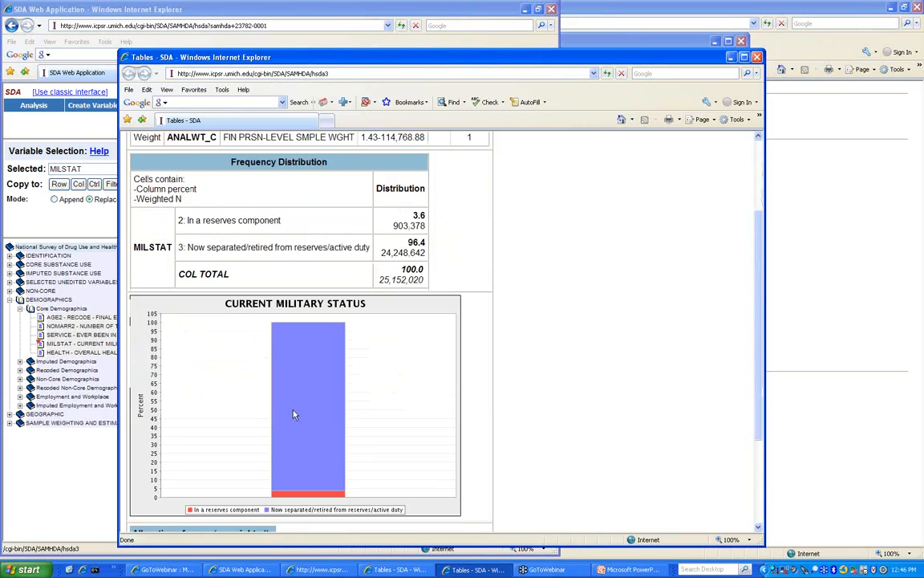
scroll(293, 414, "up", 5)
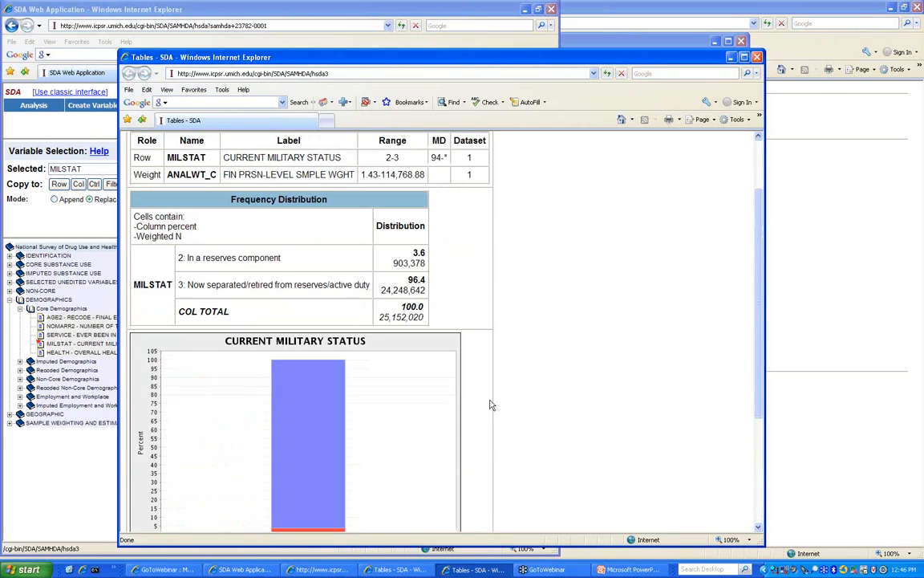
left_click(910, 454)
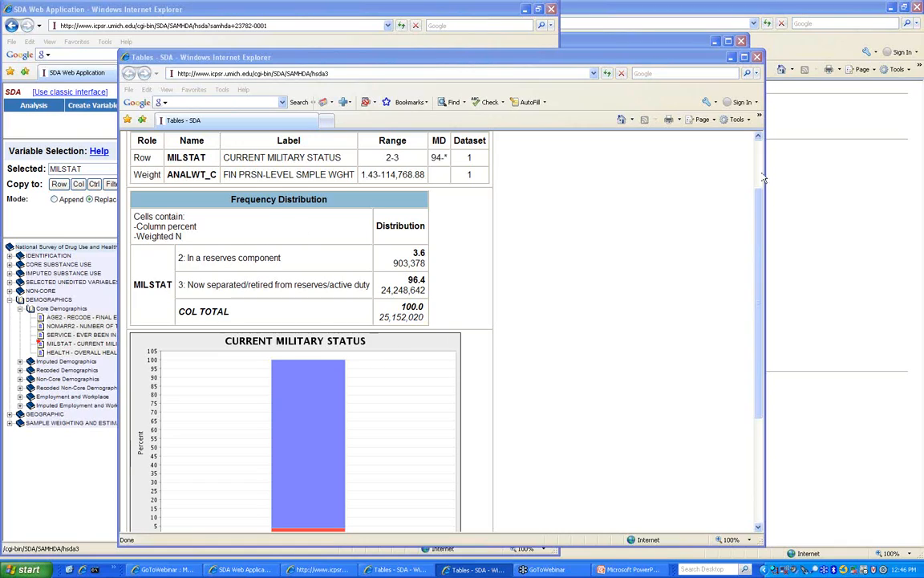
scroll(514, 241, "up", 1)
scroll(554, 241, "down", 3)
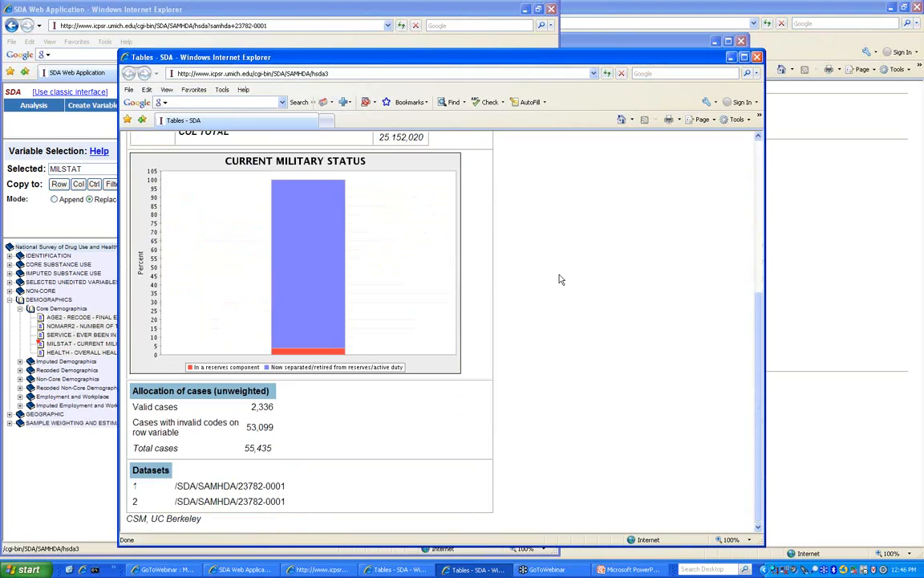
scroll(559, 279, "up", 3)
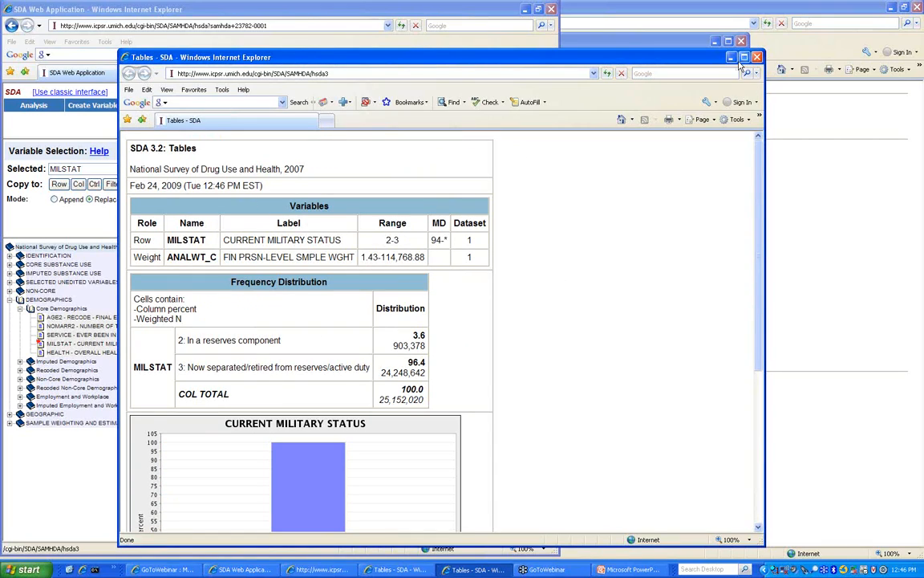
- Export the MILSTAT results page to a new Excel workbook from the page's context menu
right_click(360, 215)
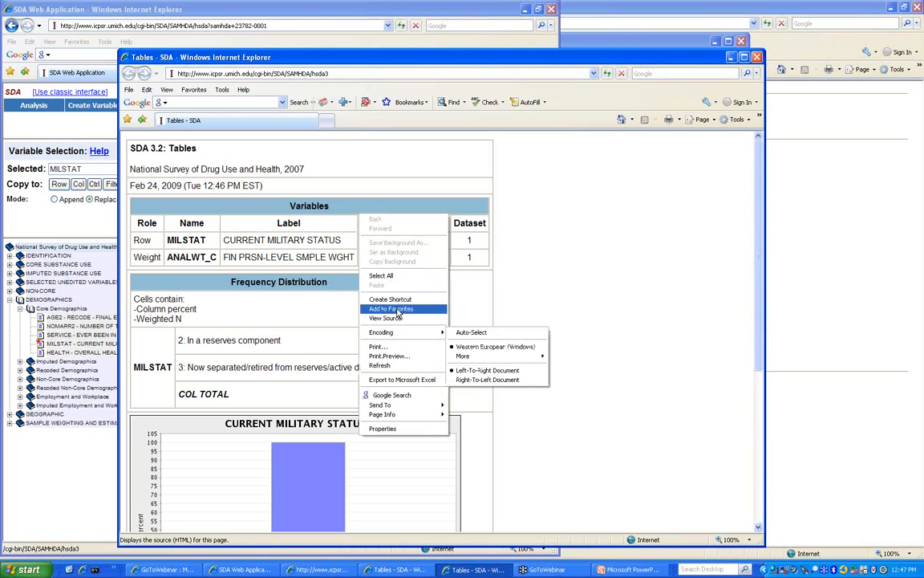
left_click(292, 253)
right_click(286, 240)
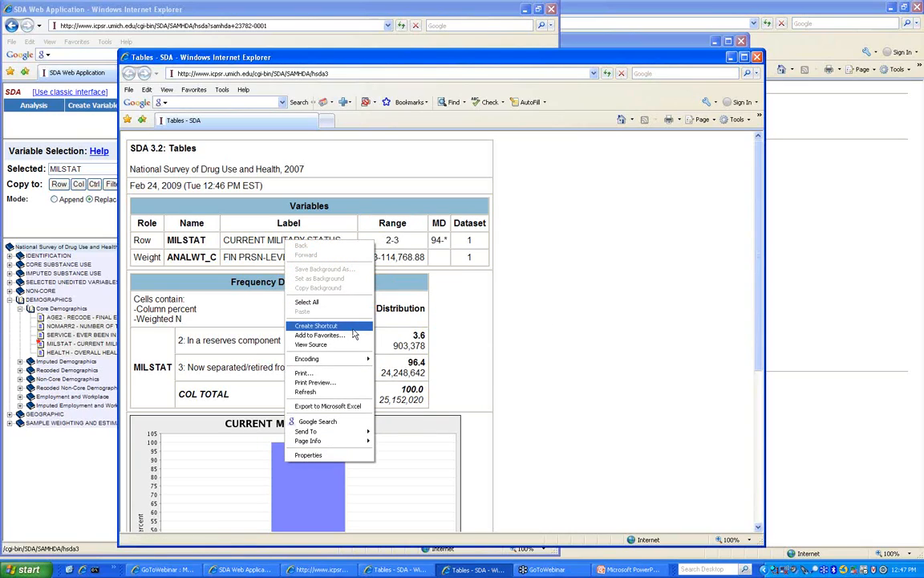
left_click(364, 407)
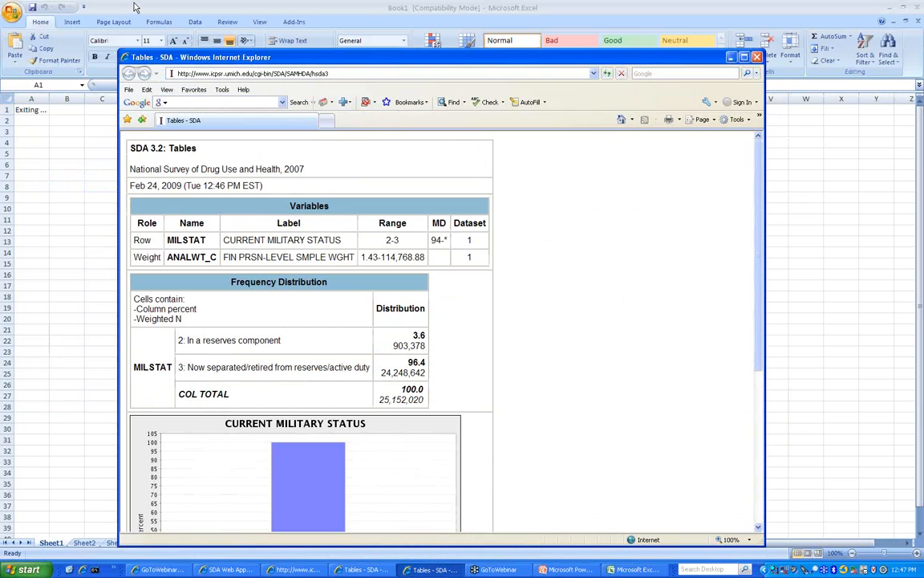
right_click(317, 227)
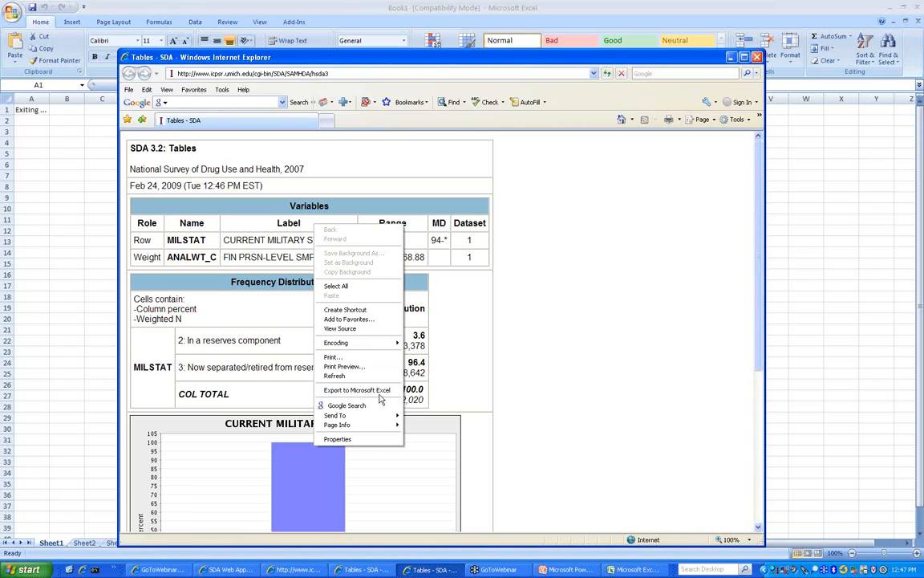
left_click(50, 224)
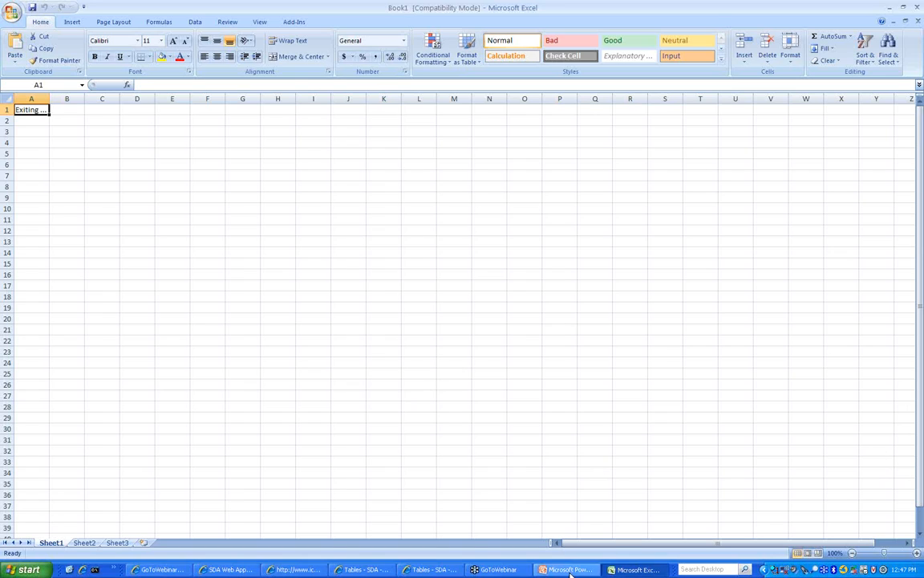
- Bring the SDA frequency form with MILSTAT back in front of Excel's Book1
left_click(231, 570)
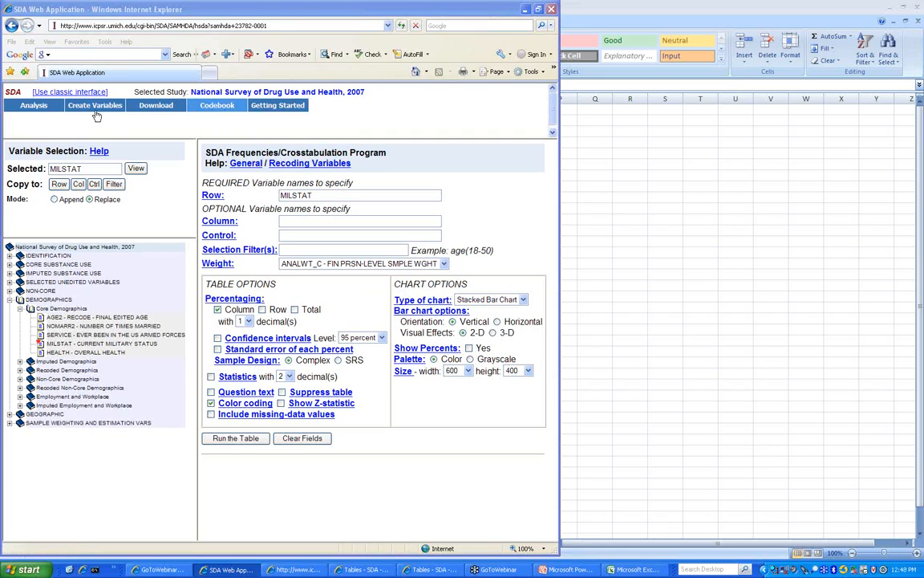
mouse_move(28, 102)
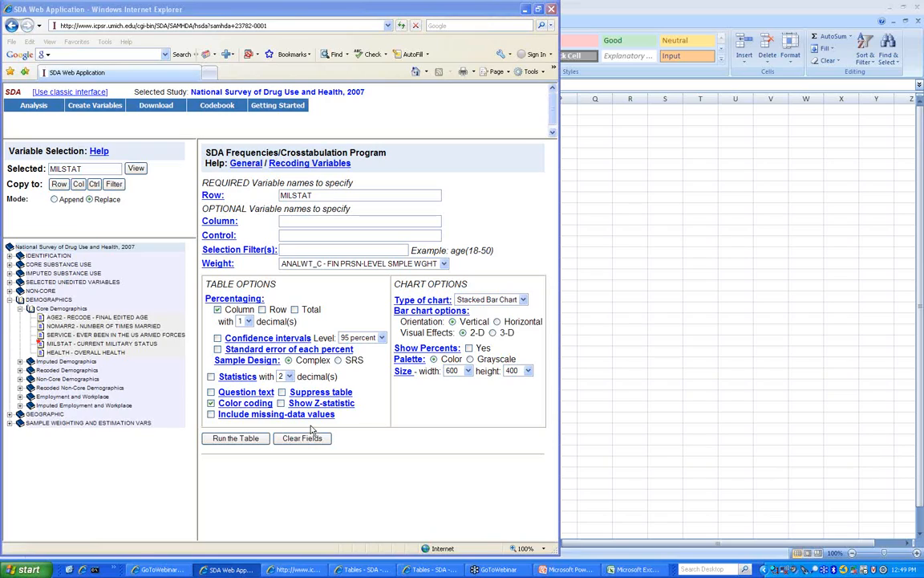
- Switch the MILSTAT form's sample design to SRS, then back to Complex
mouse_move(33, 109)
left_click(338, 360)
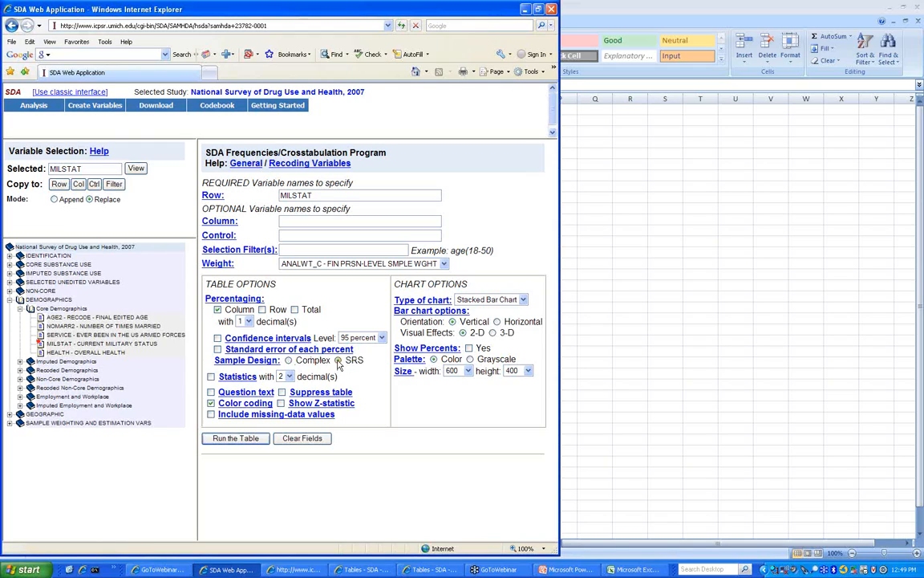
left_click(289, 361)
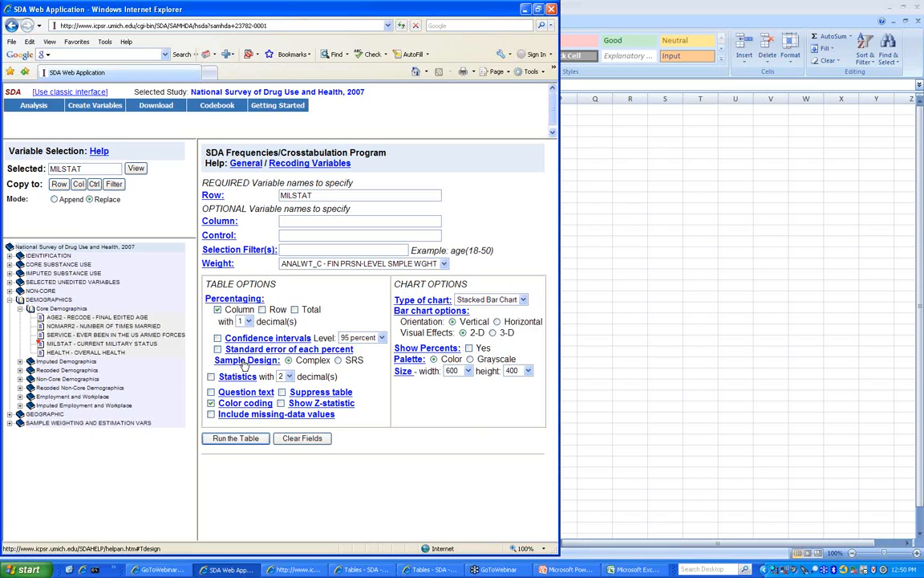
left_click(911, 455)
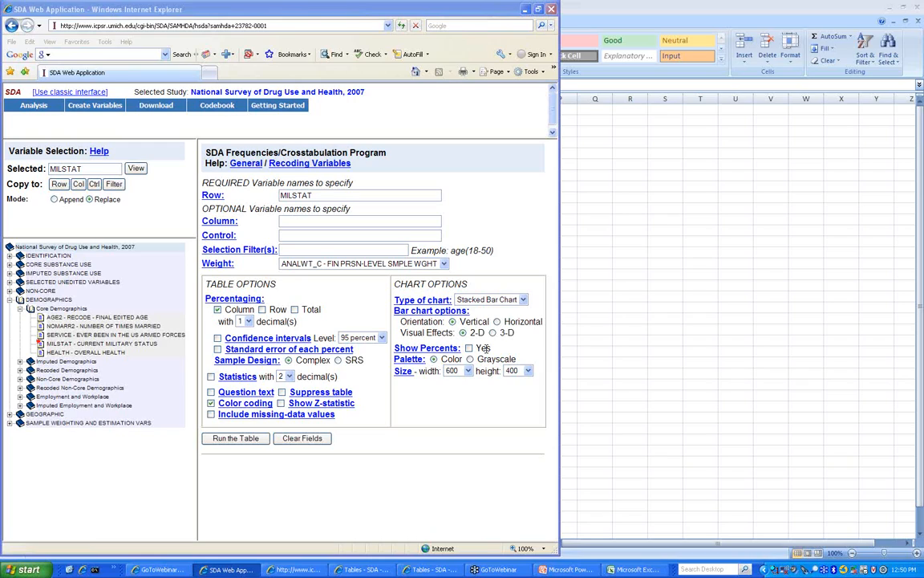
- Bring the SDA MILSTAT form back in front of the 2007 NSDUH codebook window
right_click(296, 569)
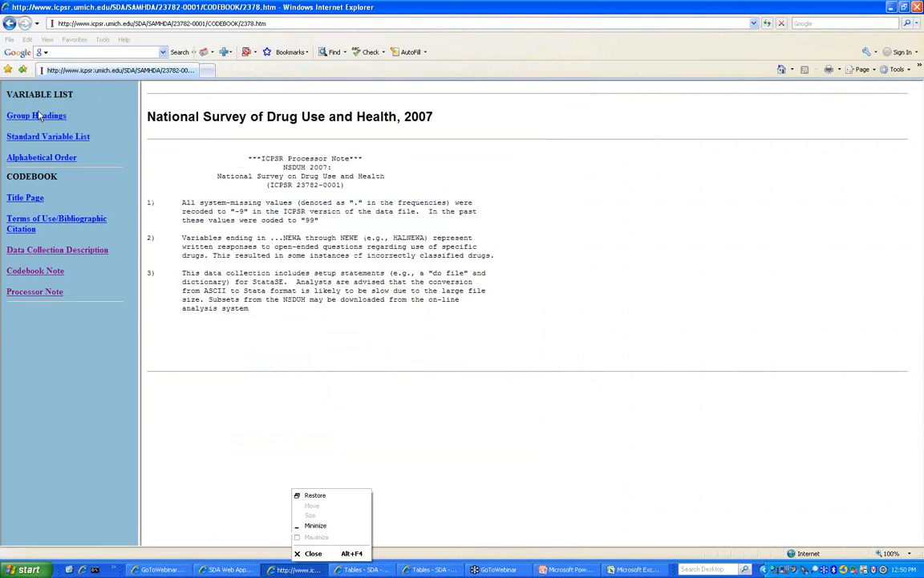
left_click(251, 221)
left_click(248, 571)
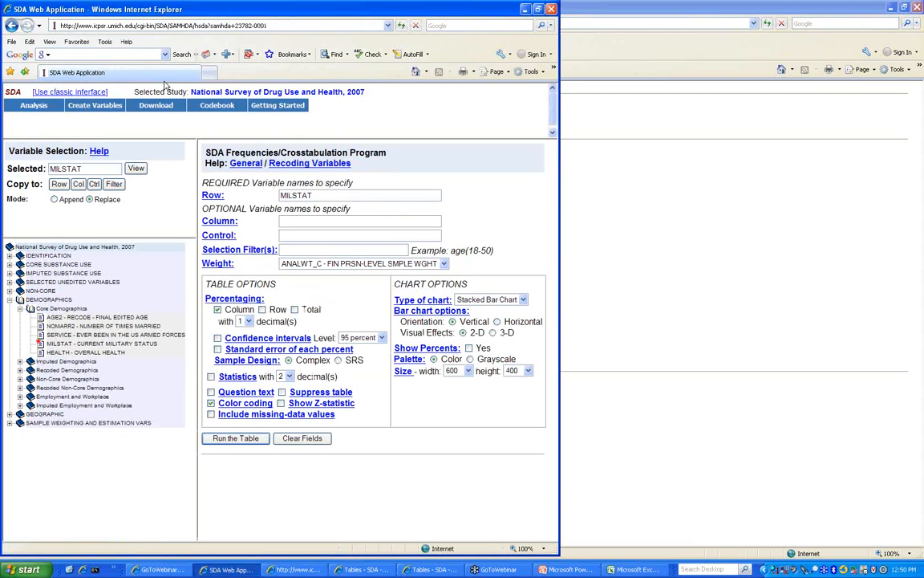
- Go to the ICPSR site, search for study 20862, and open its online analysis page
left_click(84, 25)
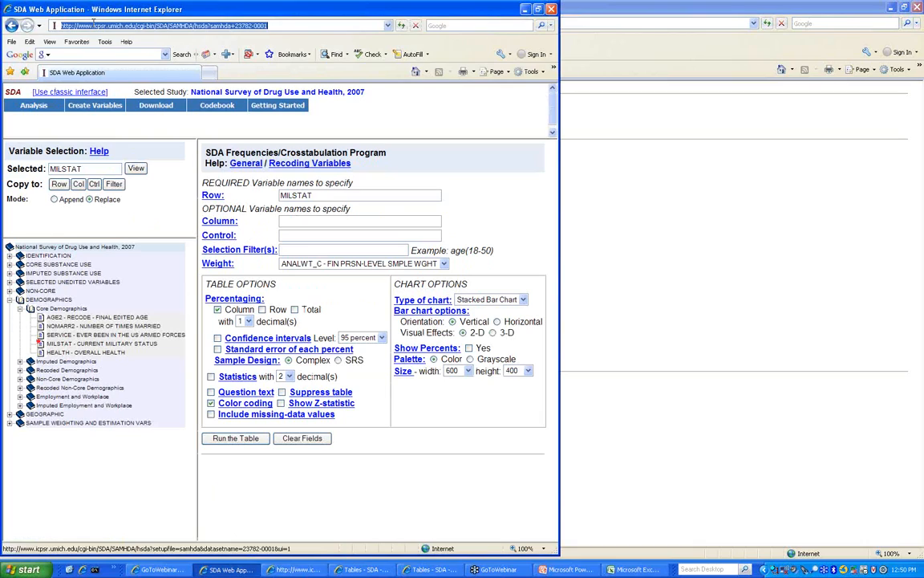
type("icpsr")
key("Down")
key("Return")
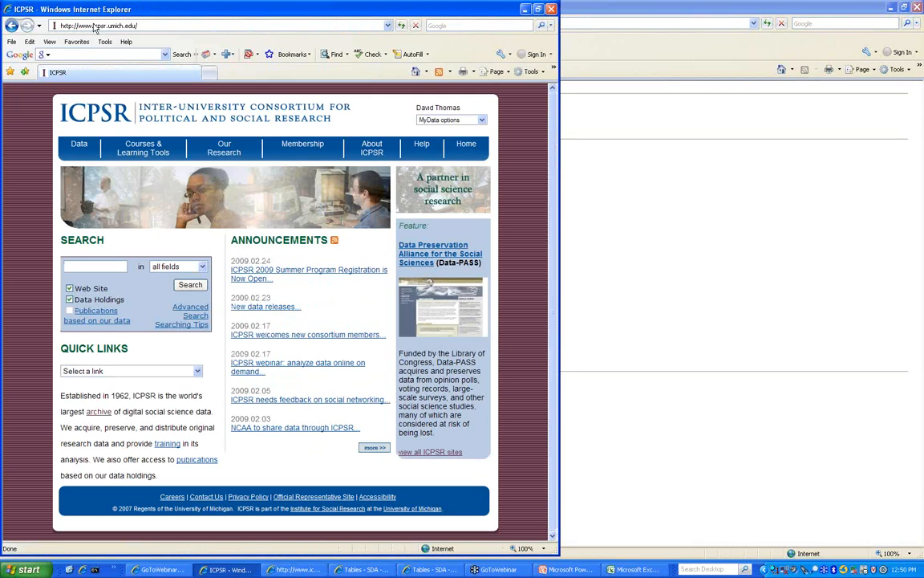
left_click(85, 264)
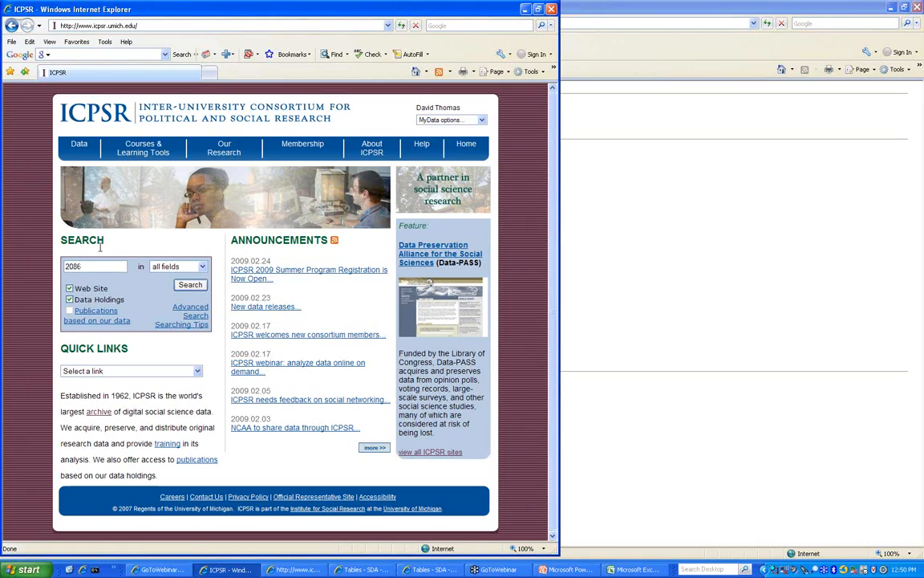
type("20862")
key("Return")
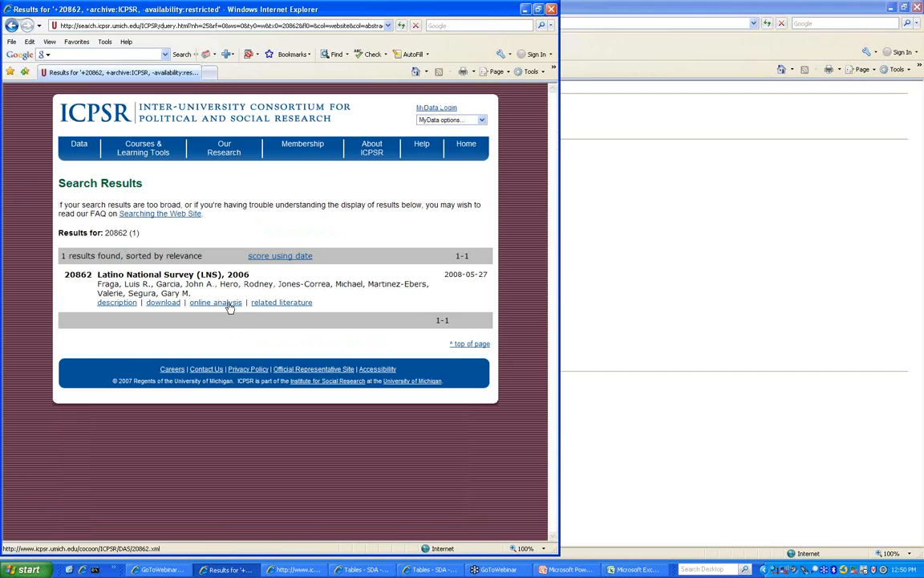
left_click(227, 304)
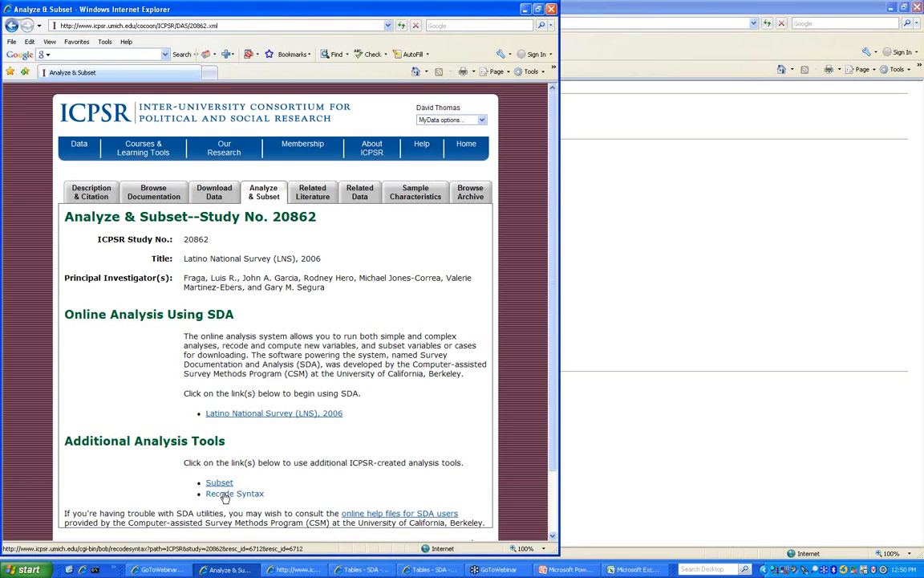
- Try the Recode Syntax Generator, then open the Subsetting Tool and show its variables
left_click(224, 494)
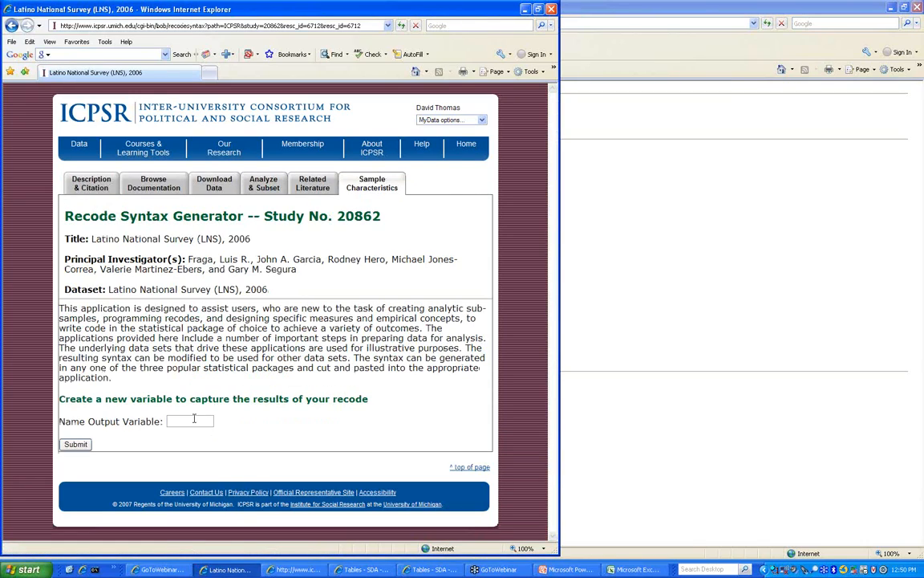
left_click(265, 181)
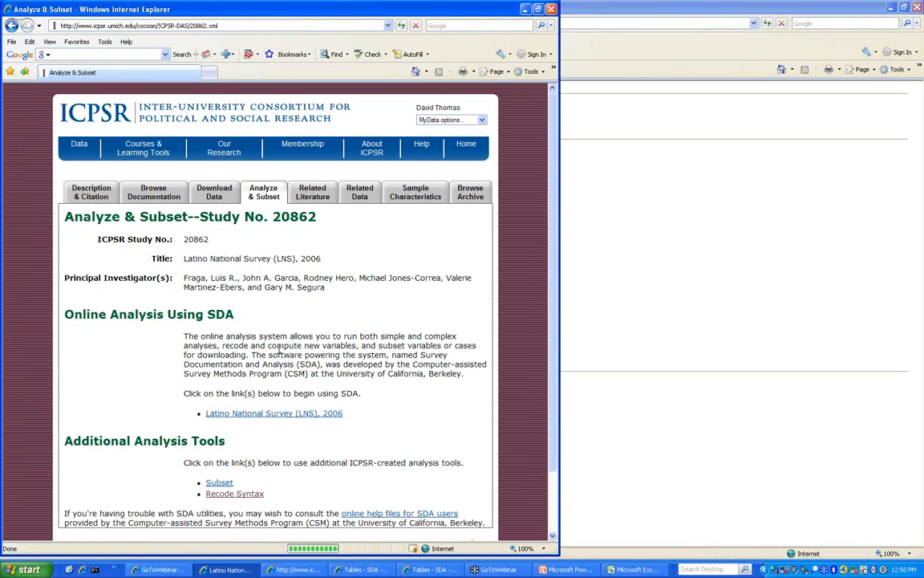
scroll(253, 317, "down", 2)
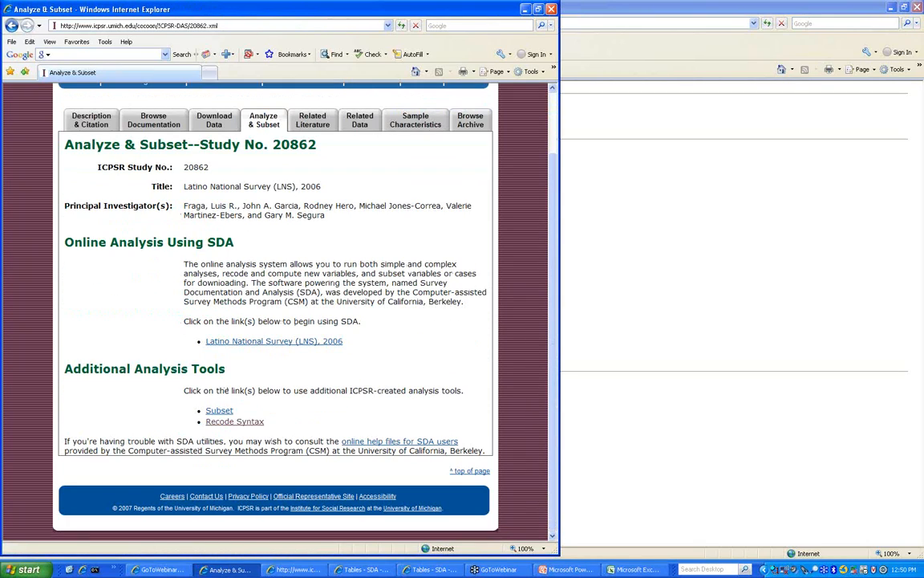
left_click(219, 410)
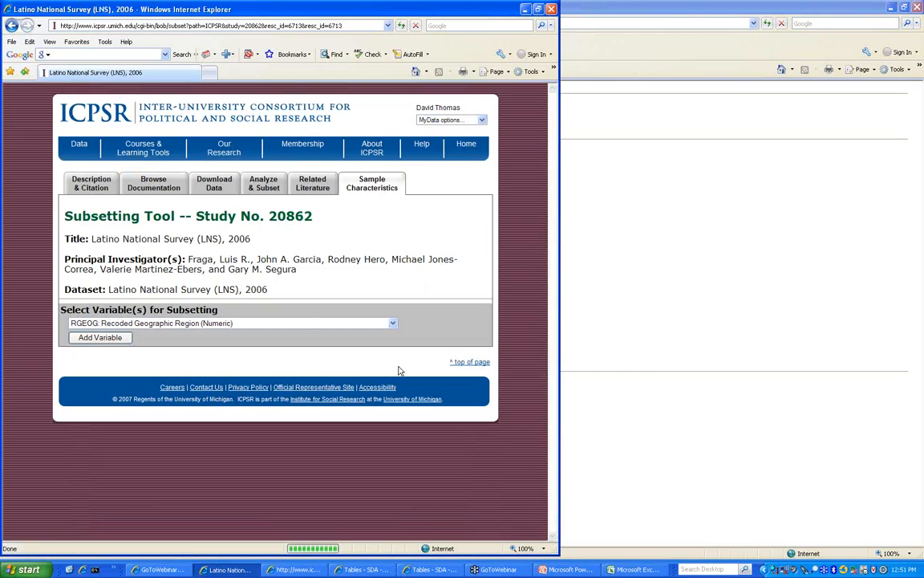
left_click(241, 323)
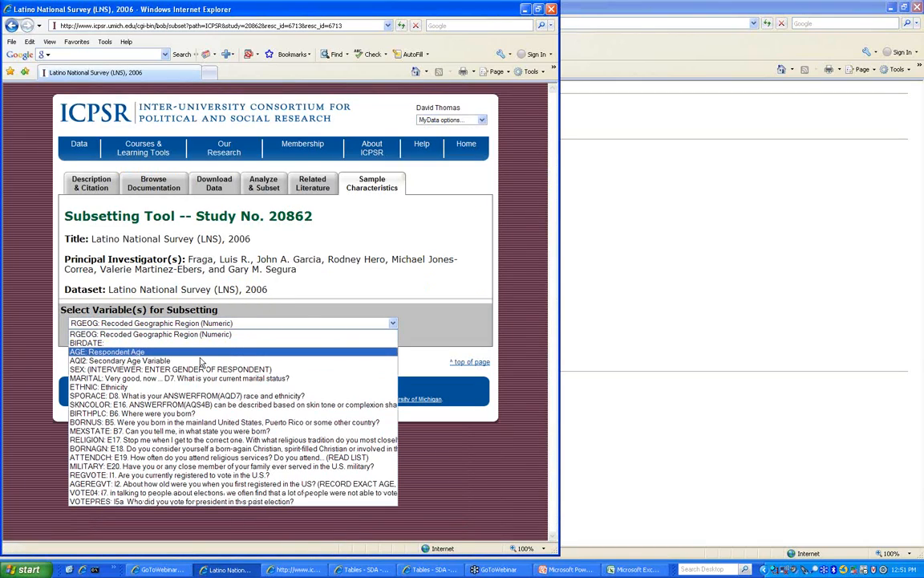
- Subset on two ETHNIC filters (Cuban, Central American) with SPSS definitions and generate the files
left_click(136, 386)
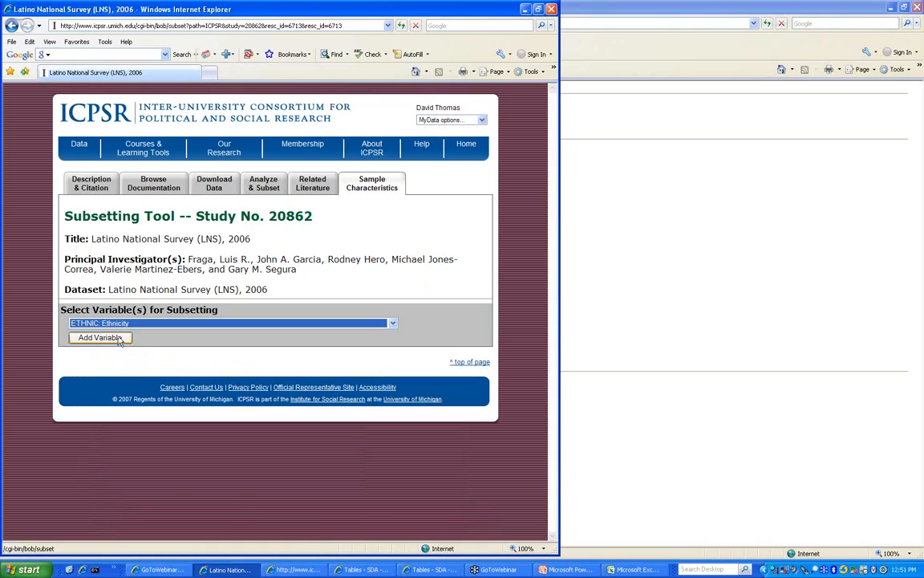
left_click(118, 338)
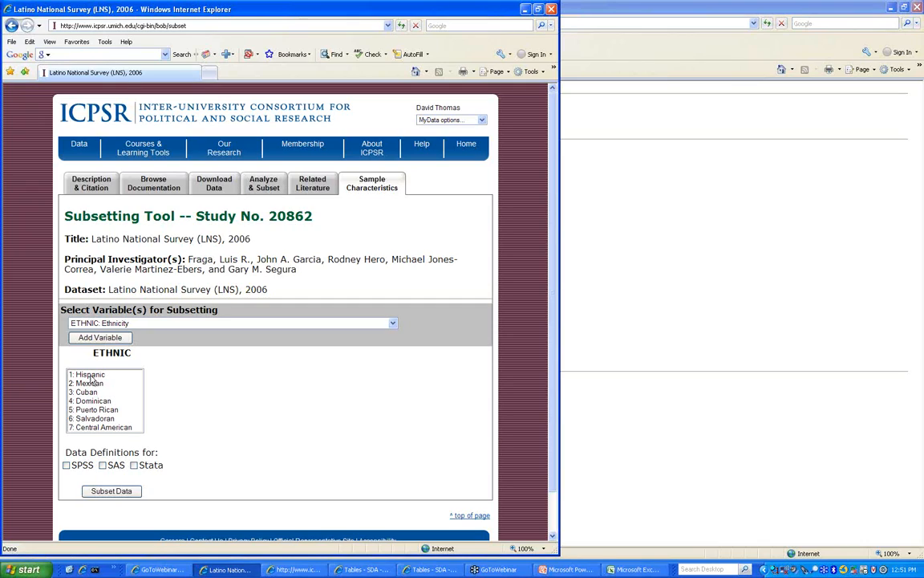
left_click(96, 384)
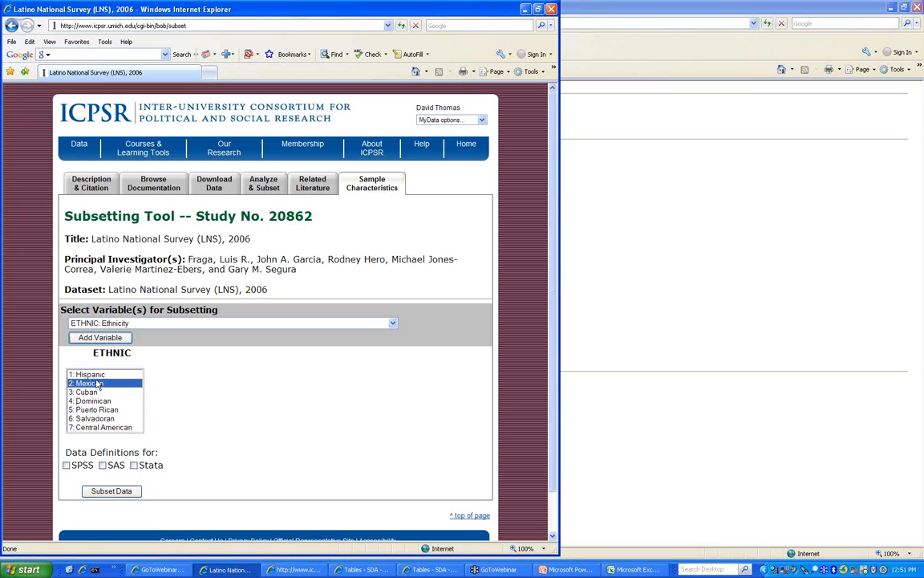
key("Down")
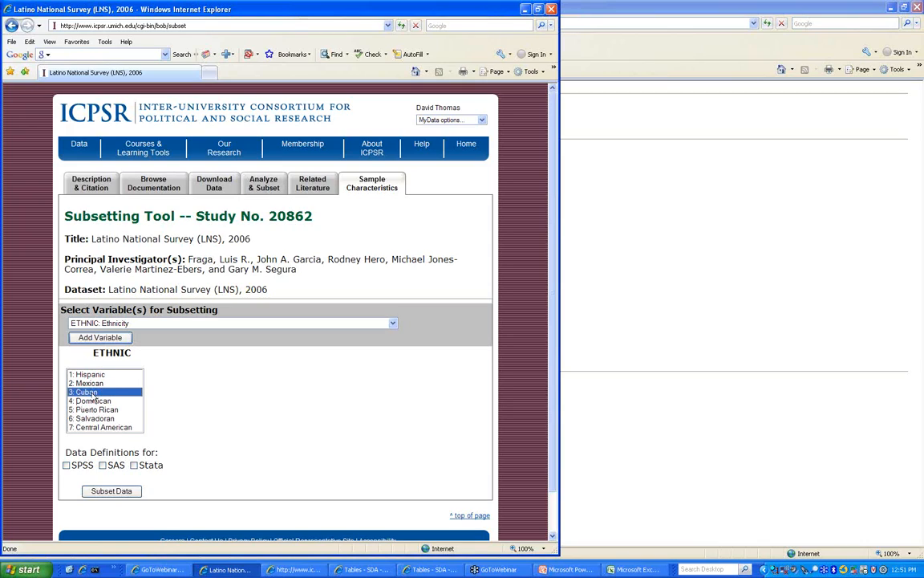
left_click(119, 339)
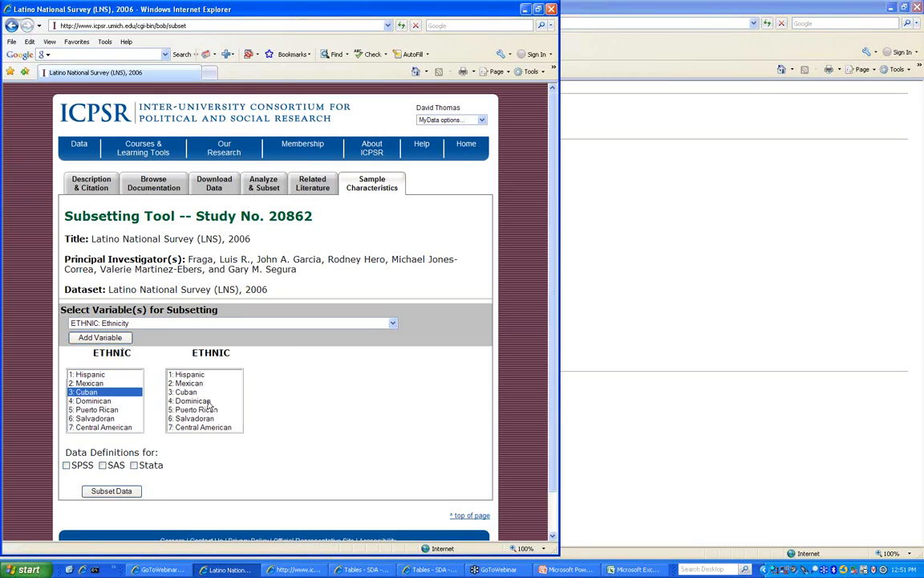
left_click(210, 428)
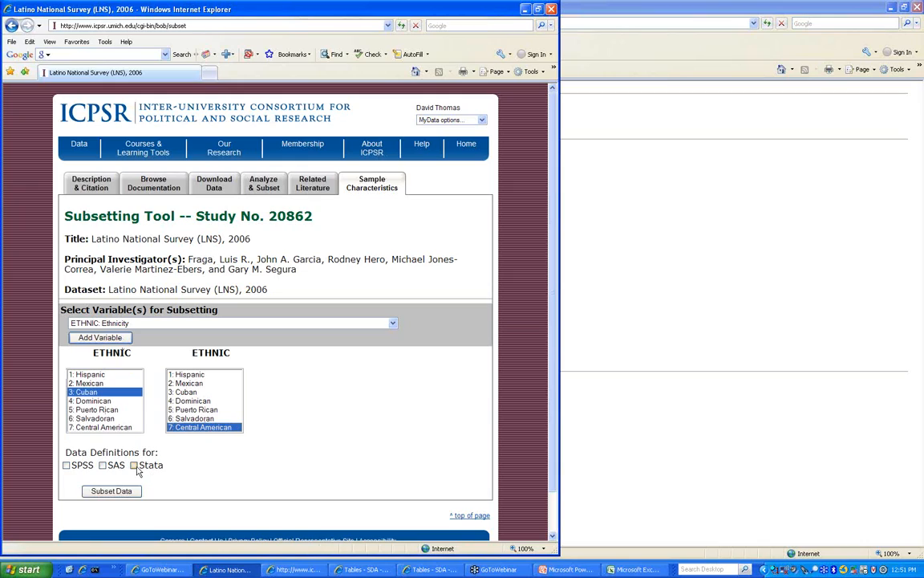
left_click(67, 466)
left_click(126, 494)
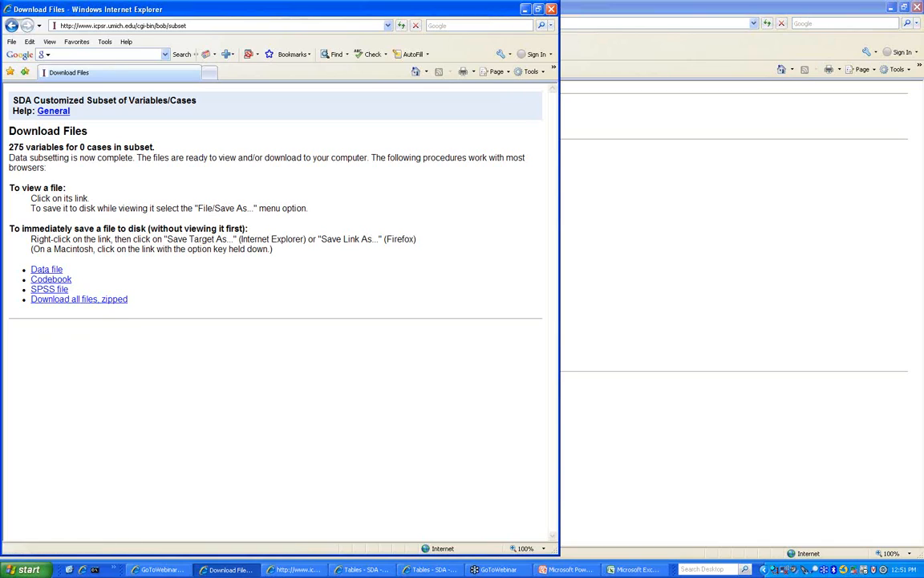
- Close the download window and return to study 20862's Analyze & Subset page via an ICPSR search
left_click(552, 10)
left_click(252, 570)
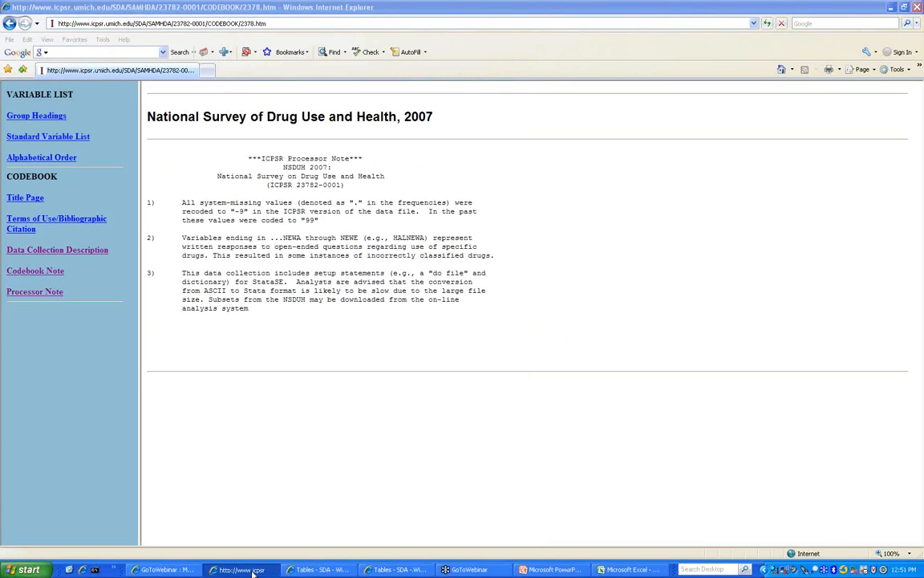
left_click(104, 24)
type("icp")
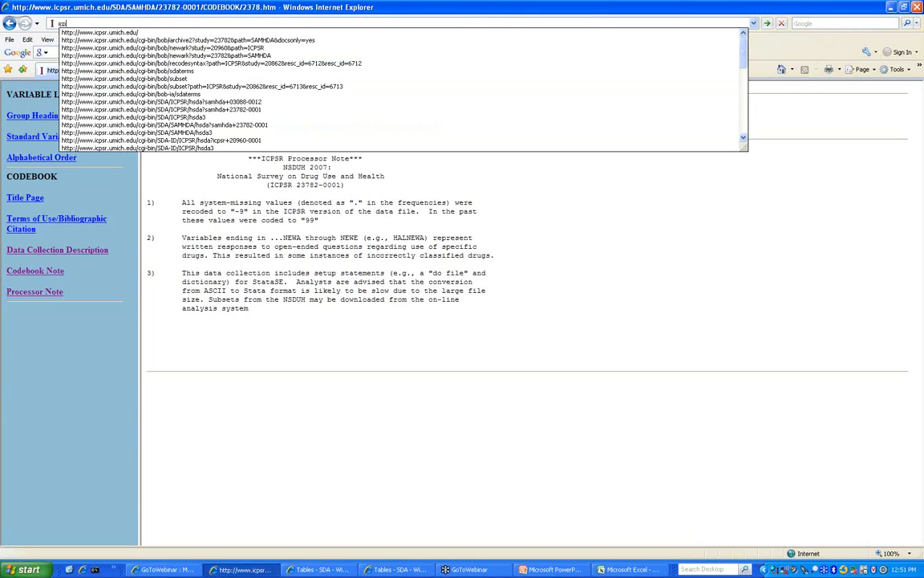
key("Down")
key("Return")
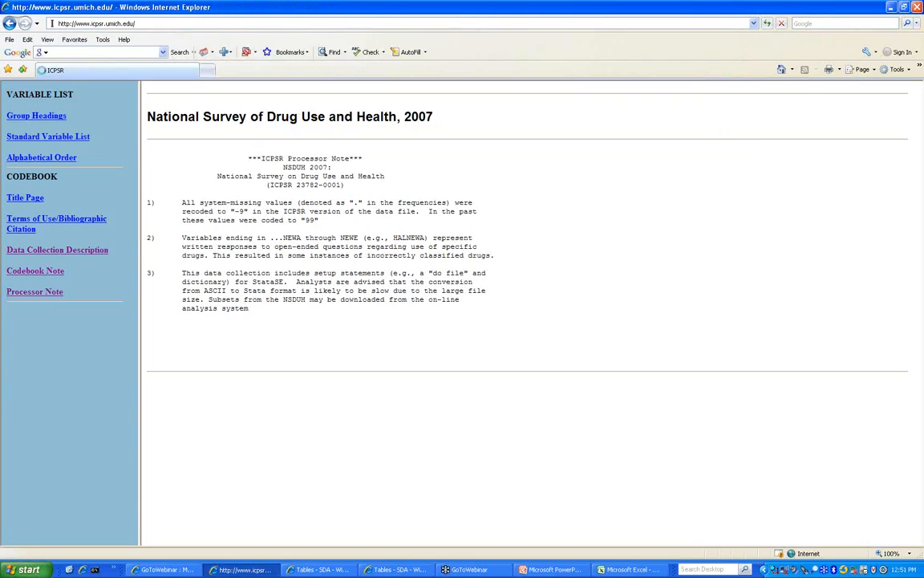
left_click(265, 262)
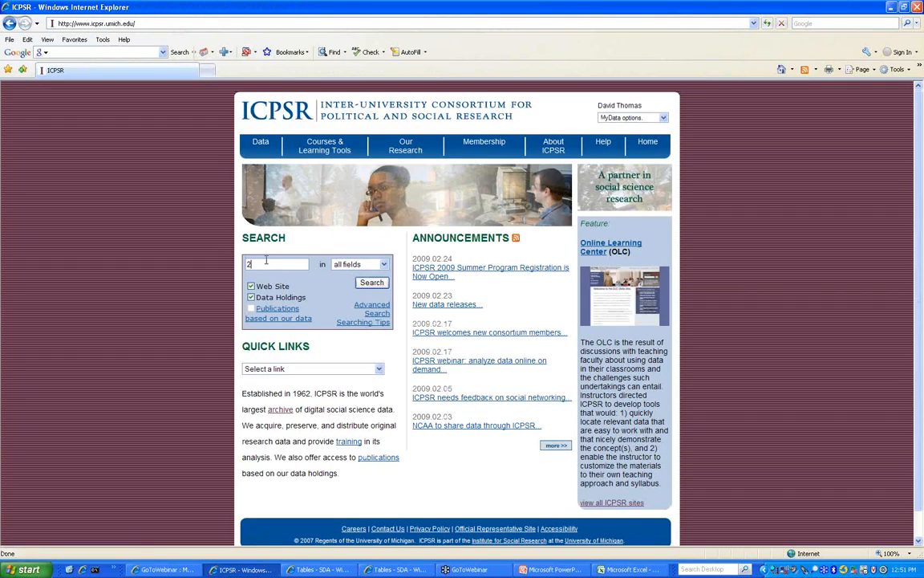
key("Return")
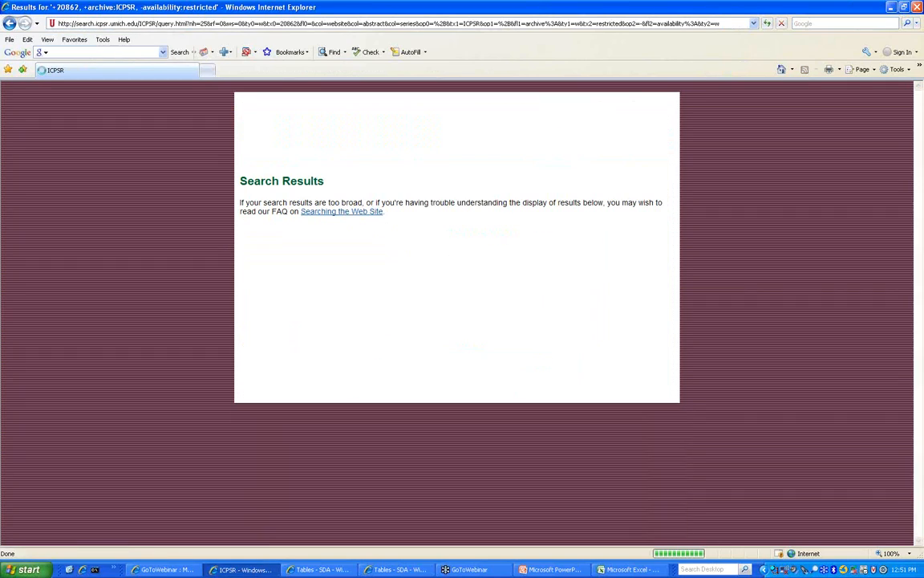
left_click(408, 301)
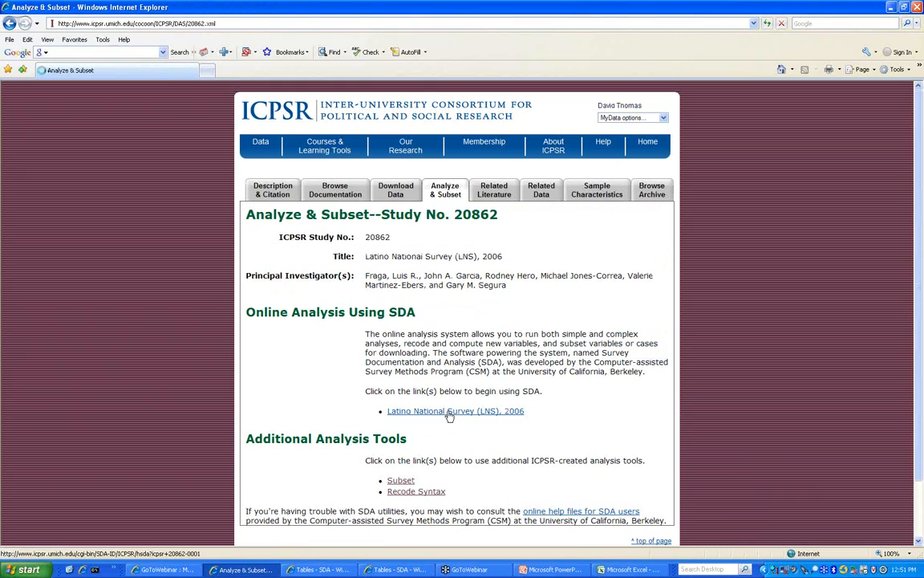
left_click(449, 412)
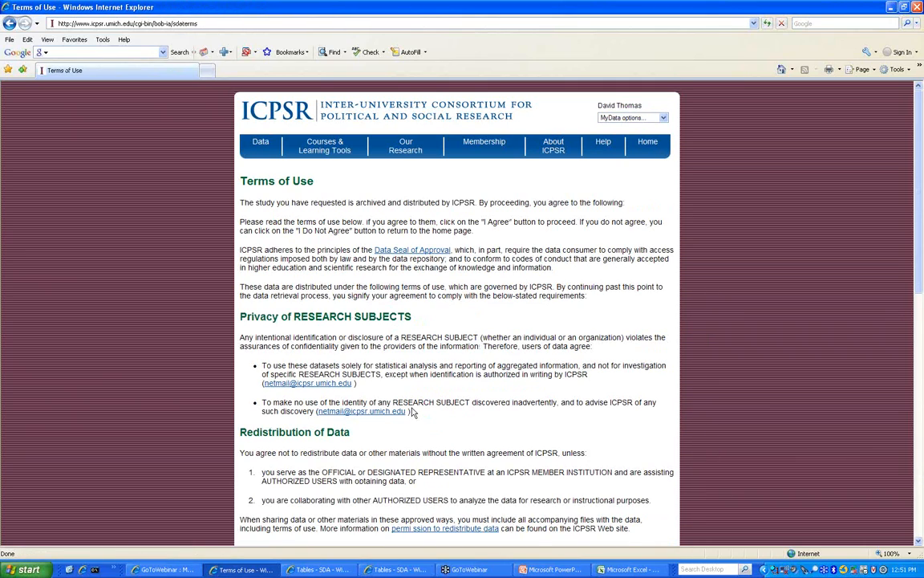
- Accept the LNS terms of use, go back to Analyze & Subset, and open Sample Characteristics
scroll(413, 411, "down", 15)
left_click(258, 429)
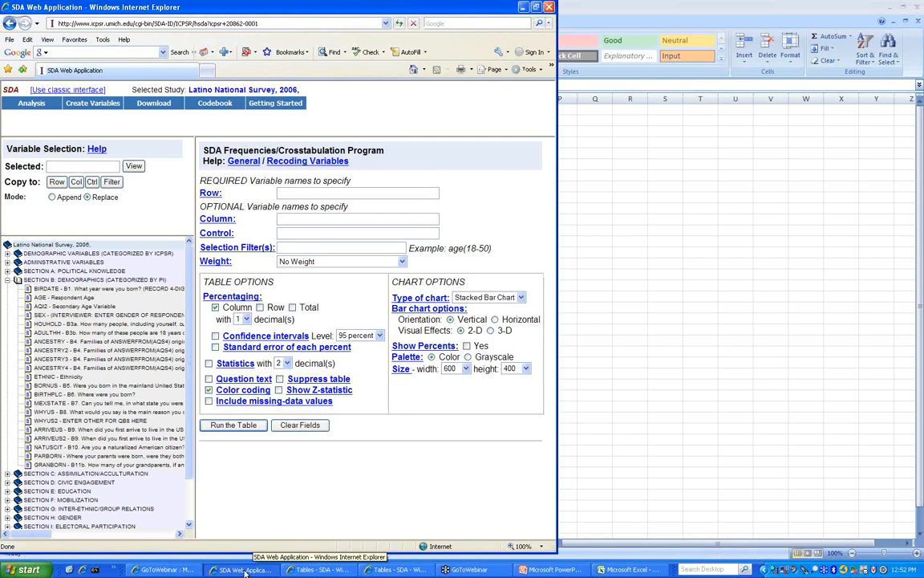
left_click(36, 23)
left_click(50, 74)
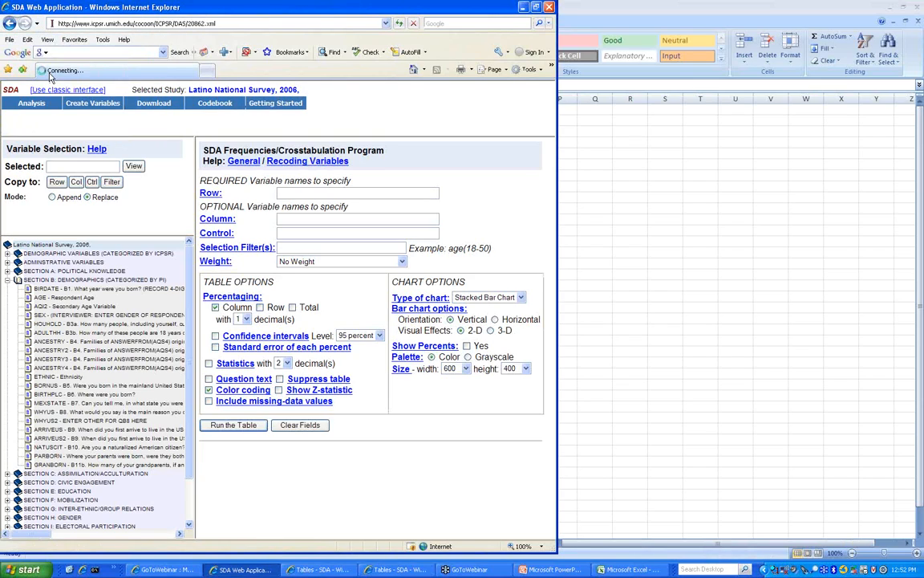
left_click(411, 191)
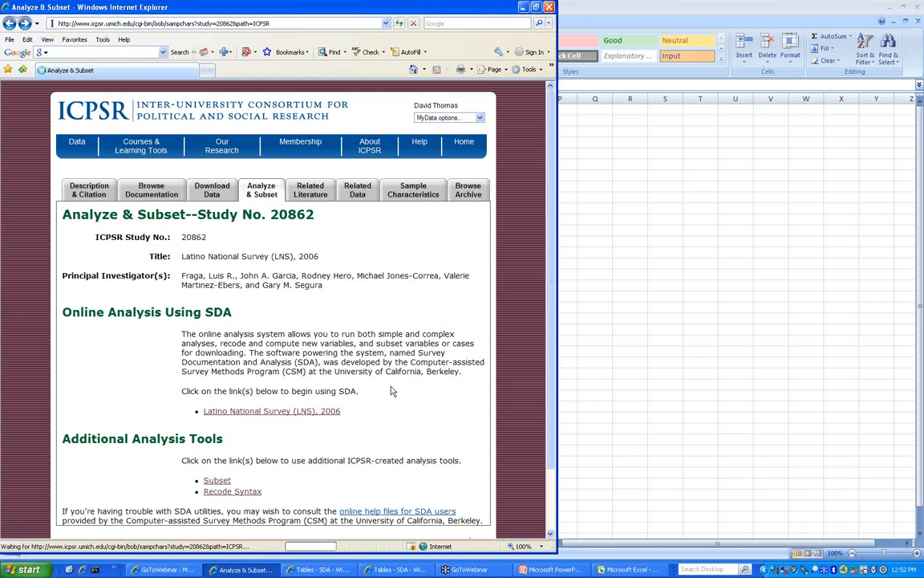
- Run the ETHNIC-by-MARITAL crosstab, then go to Study 20862's Analyze & Subset page
scroll(185, 361, "down", 3)
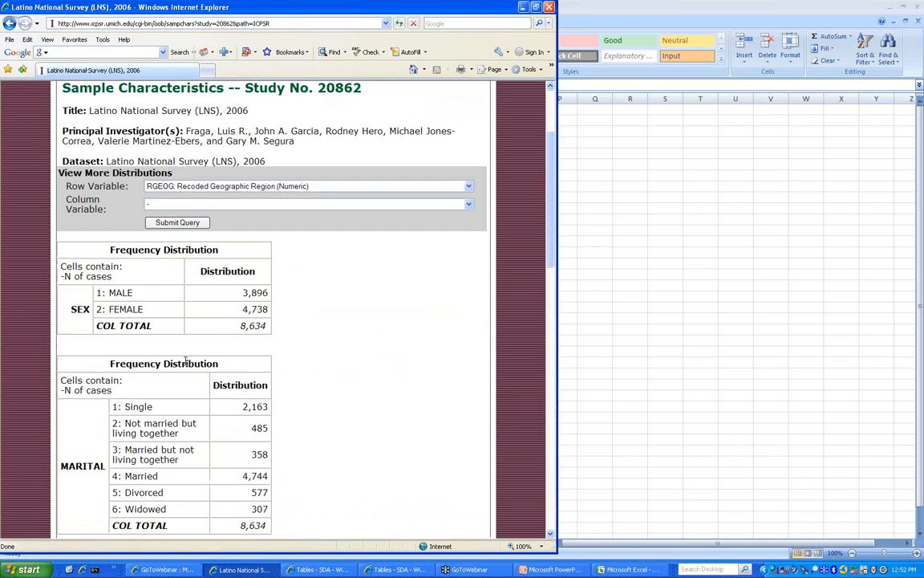
left_click(207, 186)
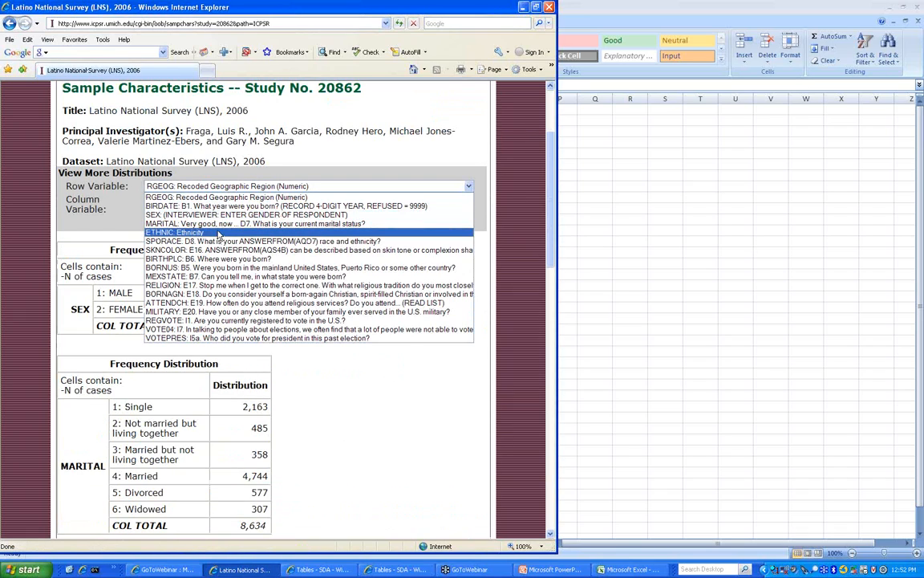
left_click(188, 224)
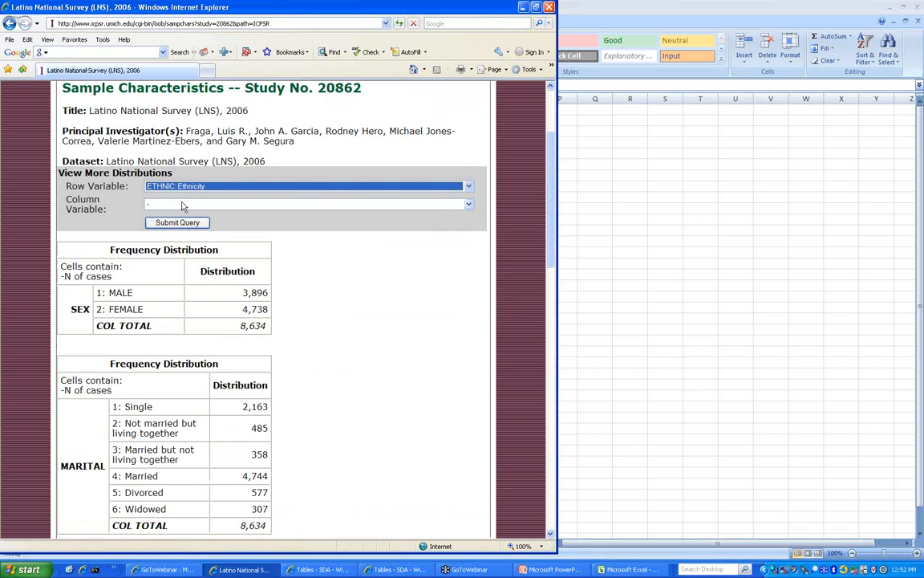
left_click(187, 204)
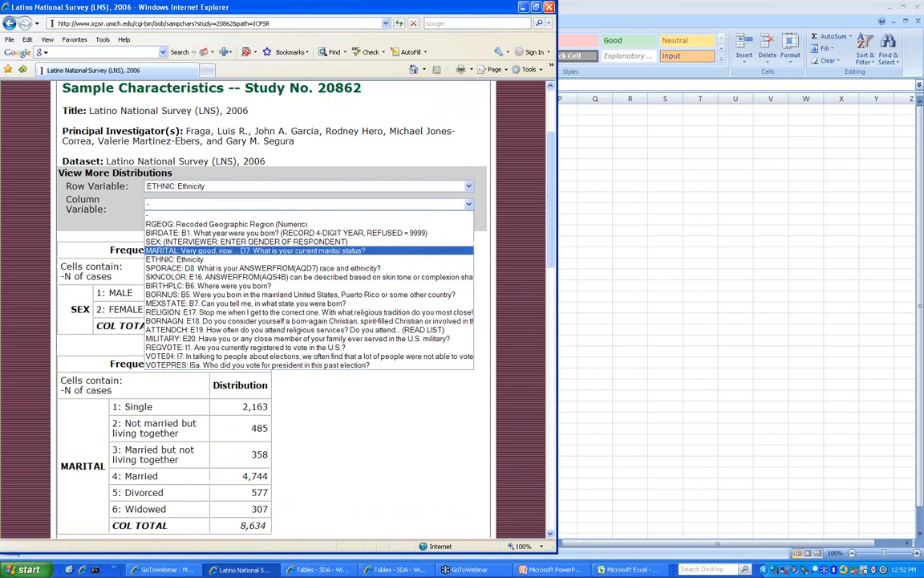
left_click(255, 251)
left_click(178, 222)
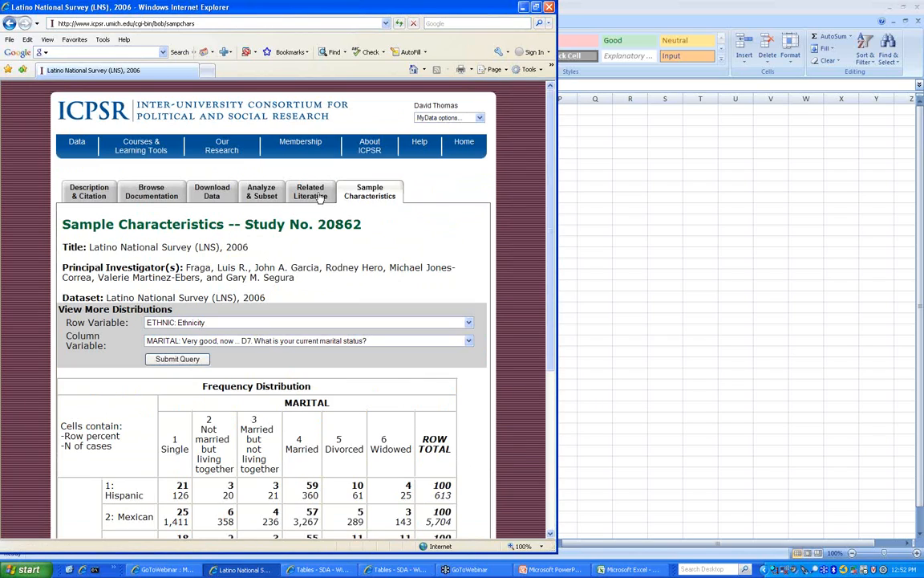
left_click(261, 191)
right_click(260, 353)
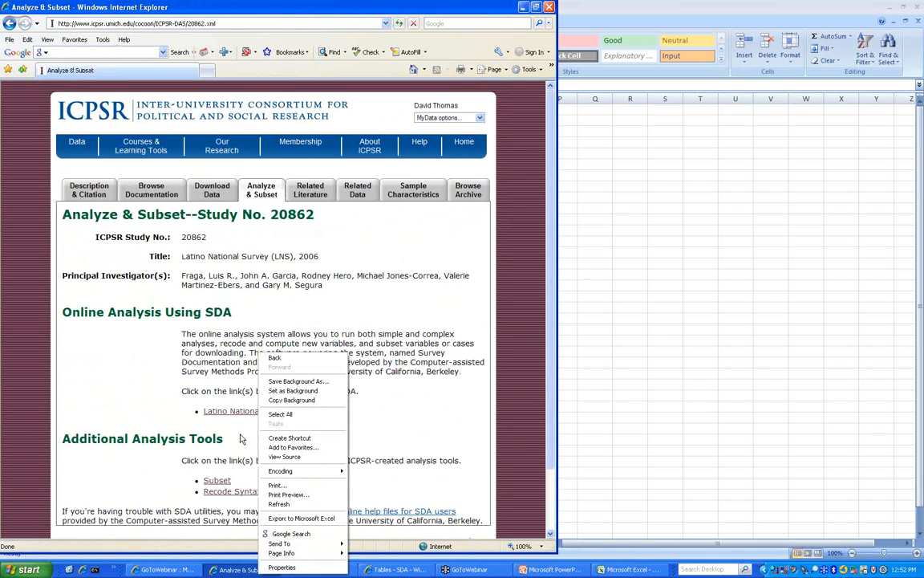
left_click(141, 430)
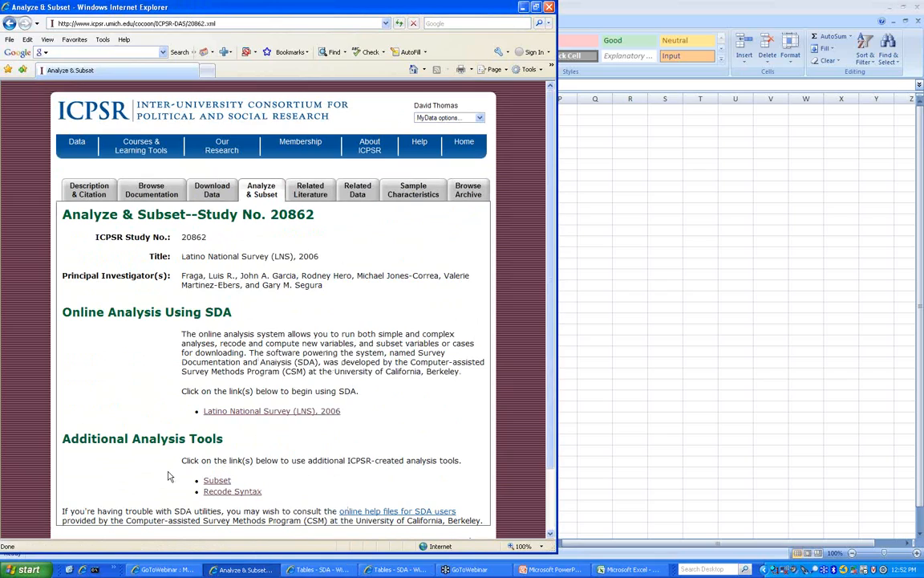
left_click(218, 481)
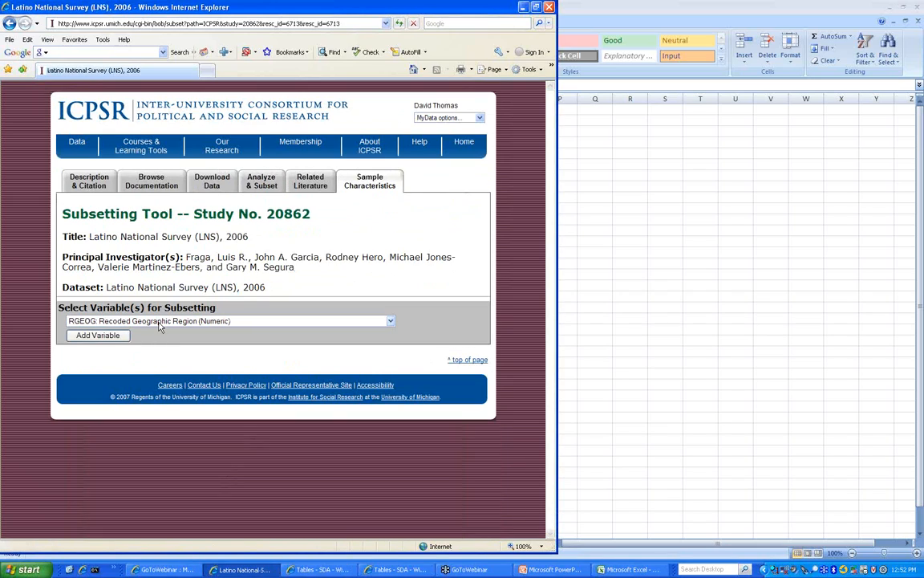
left_click(161, 322)
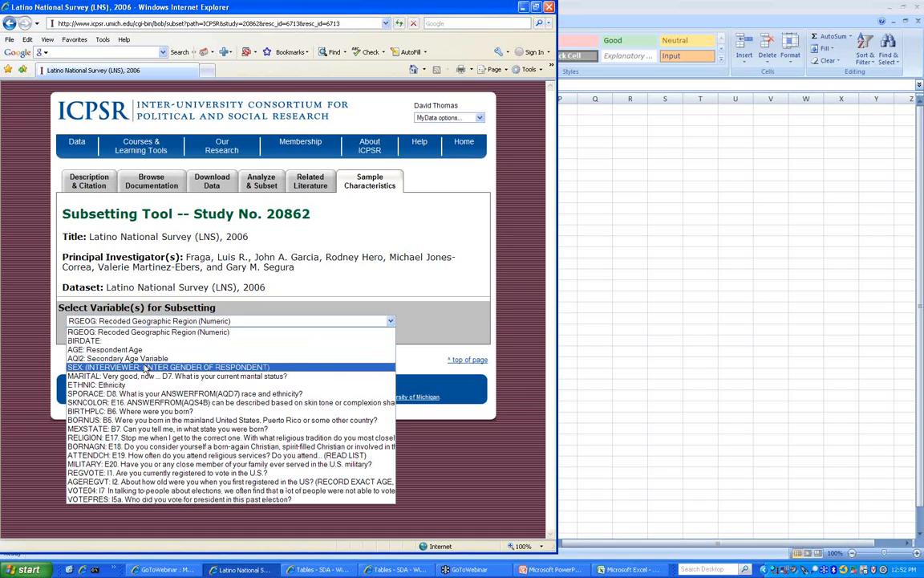
left_click(130, 387)
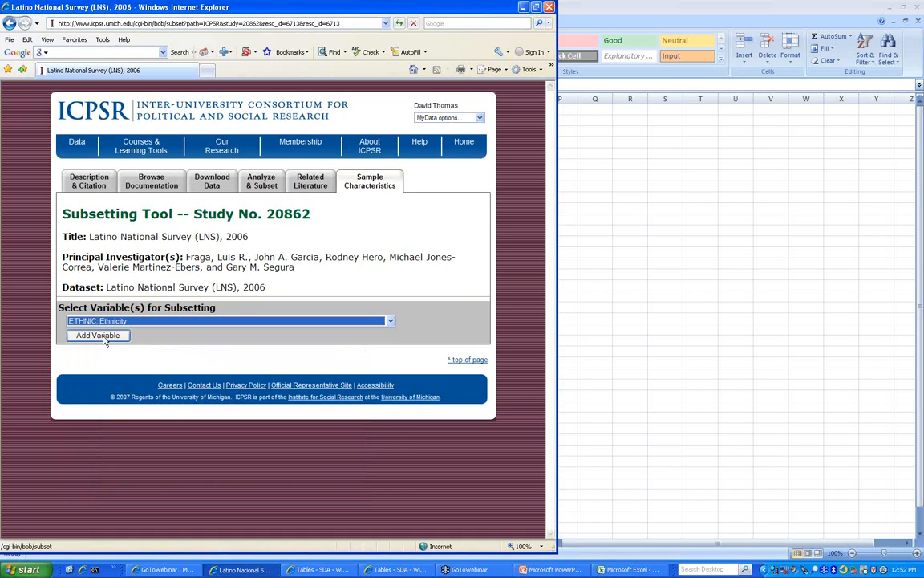
left_click(105, 337)
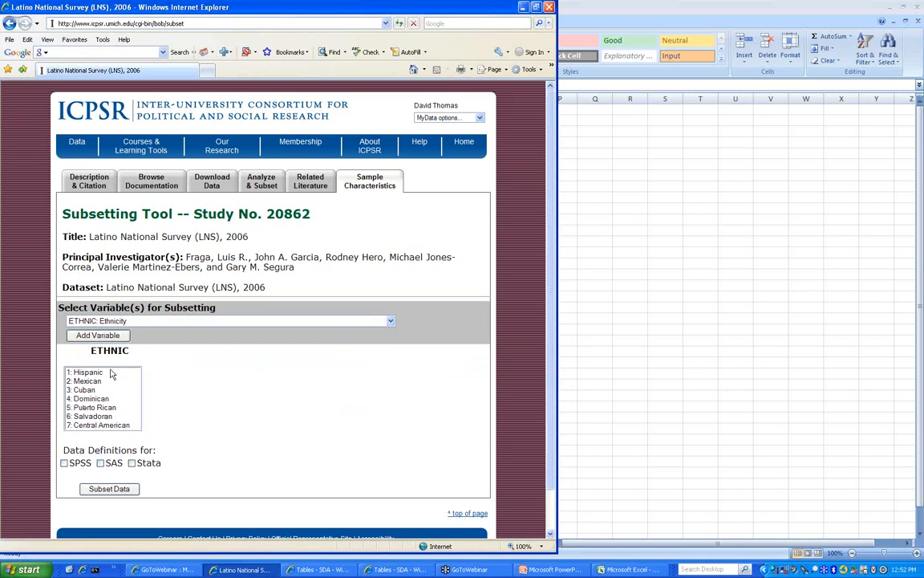
left_click(9, 24)
left_click(9, 24)
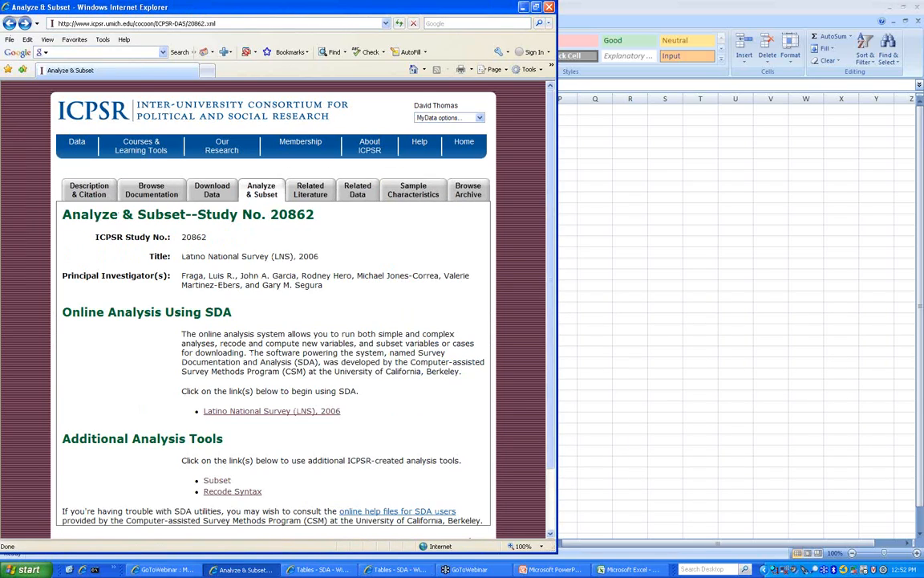
- In the Recode Syntax generator, create a new output variable named Cuban
left_click(238, 492)
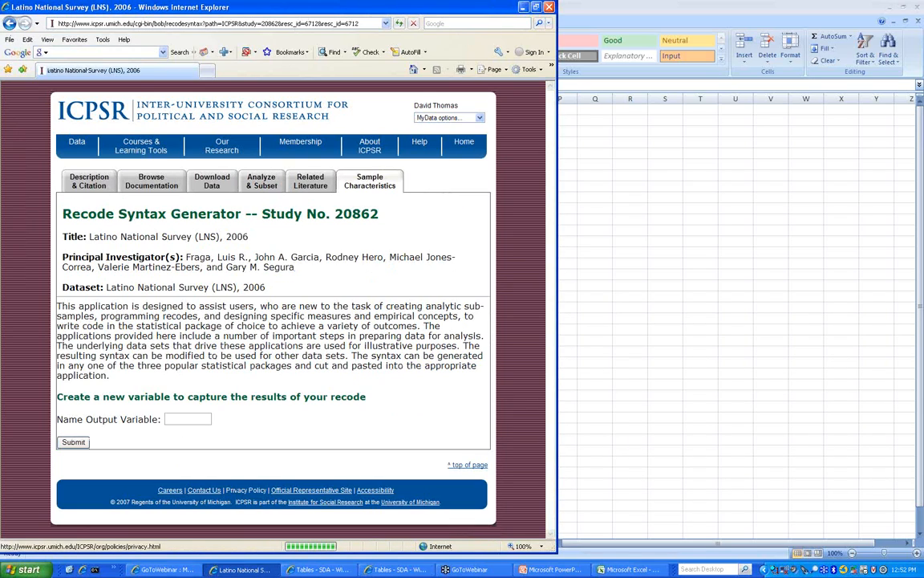
left_click(201, 419)
type("Cuba")
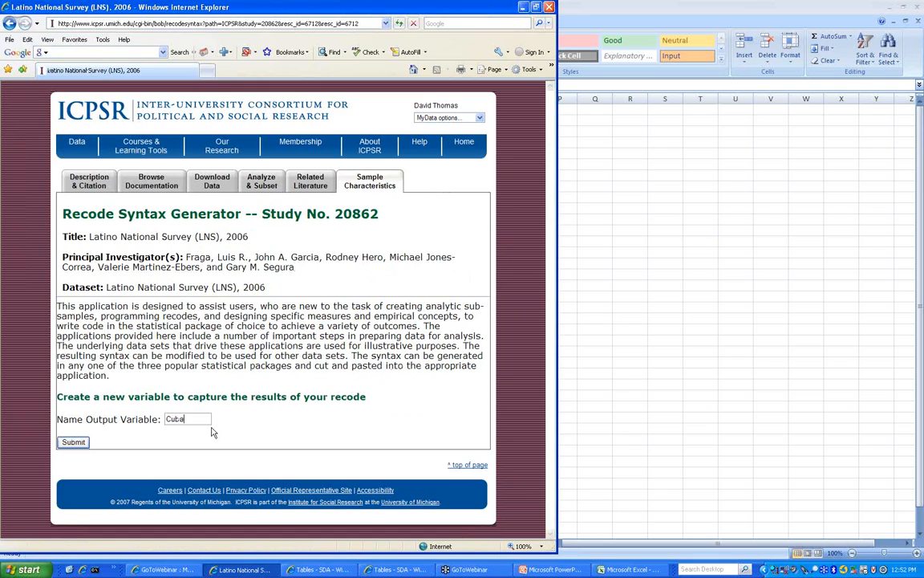
type("n")
left_click(75, 441)
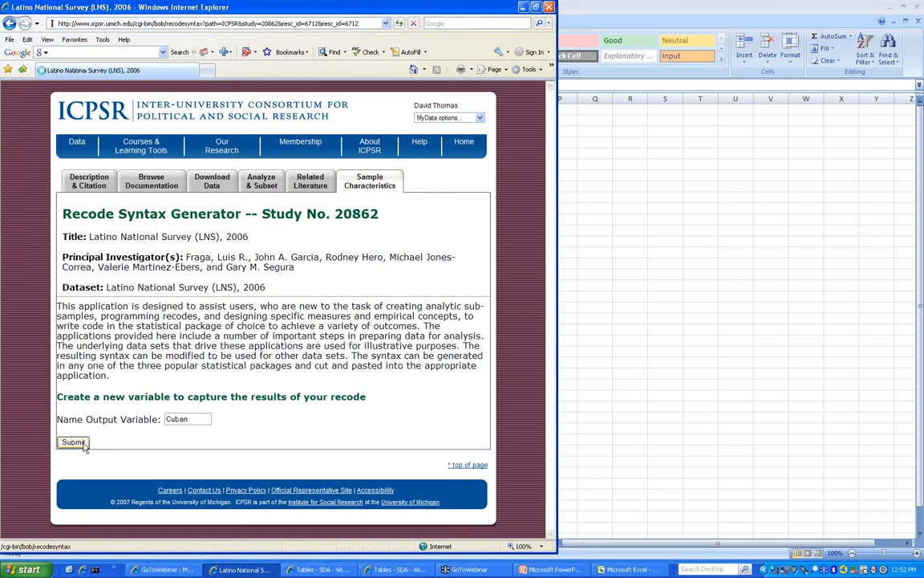
- Add IF conditions for Cuban on ETHNIC: Ethnicity and on RGEOG
left_click(135, 398)
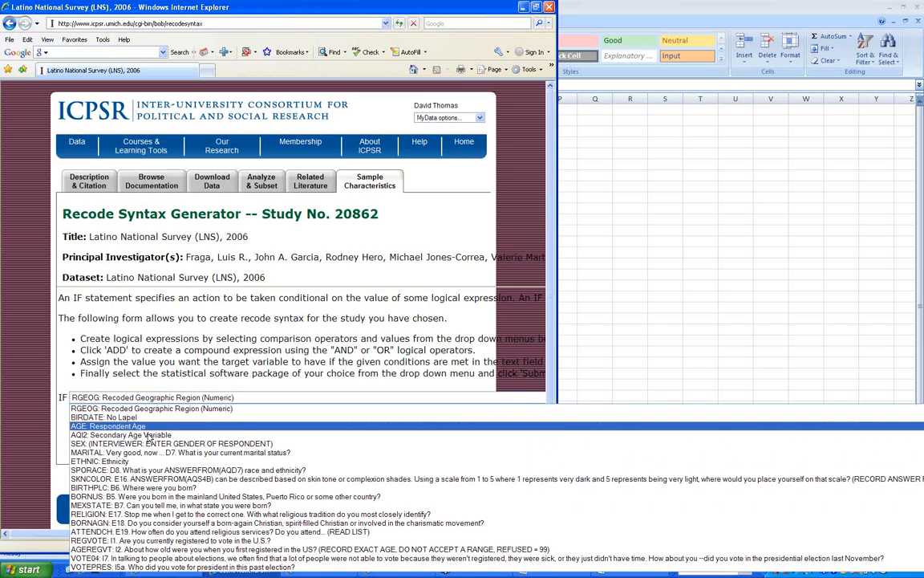
left_click(136, 462)
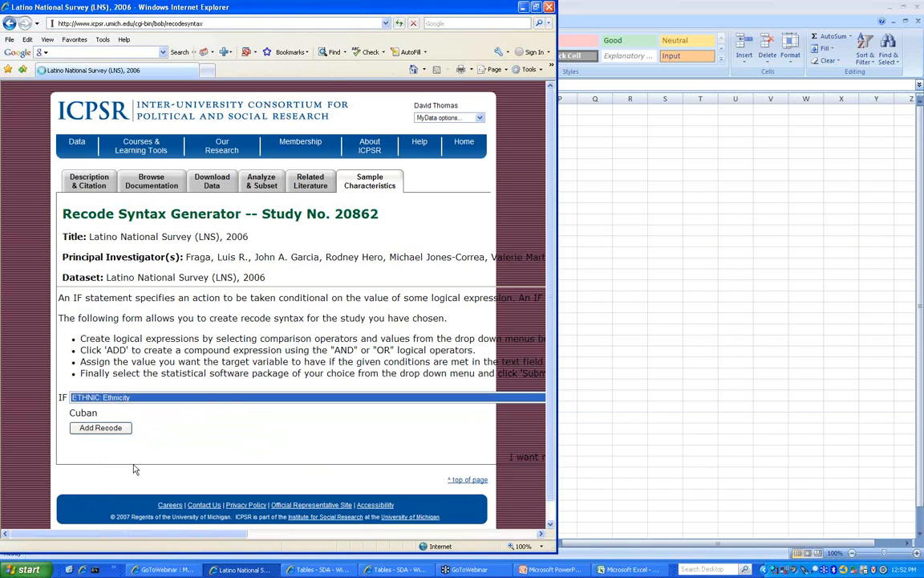
left_click(104, 428)
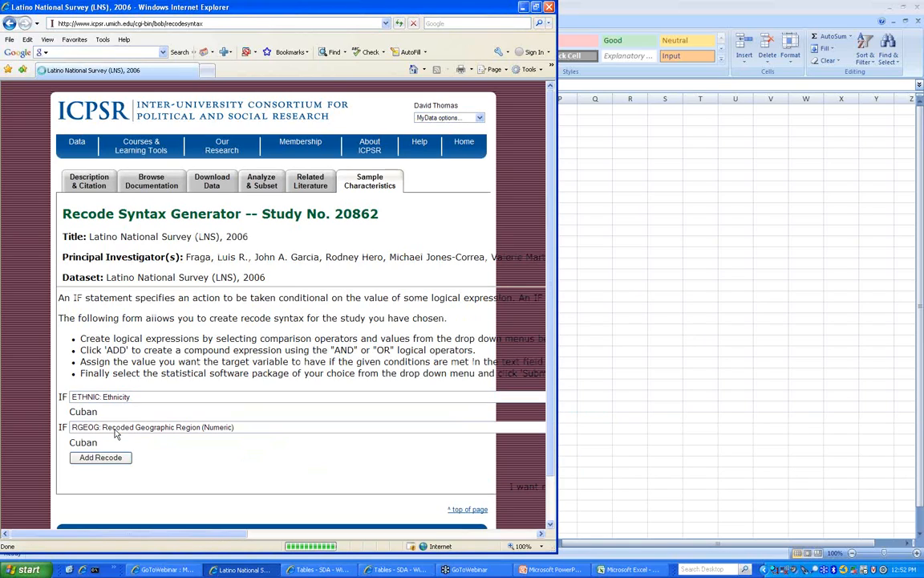
left_click(183, 427)
left_click(184, 410)
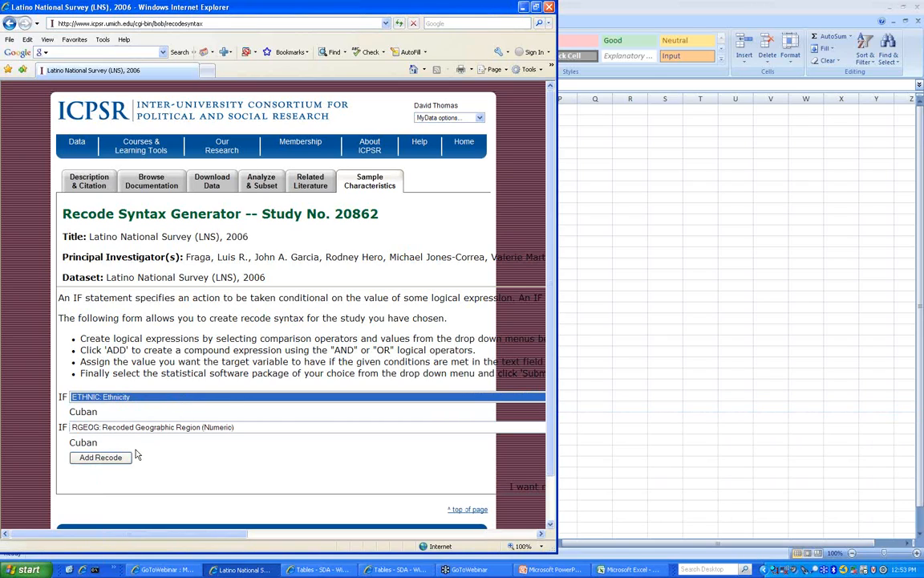
scroll(193, 450, "down", 1)
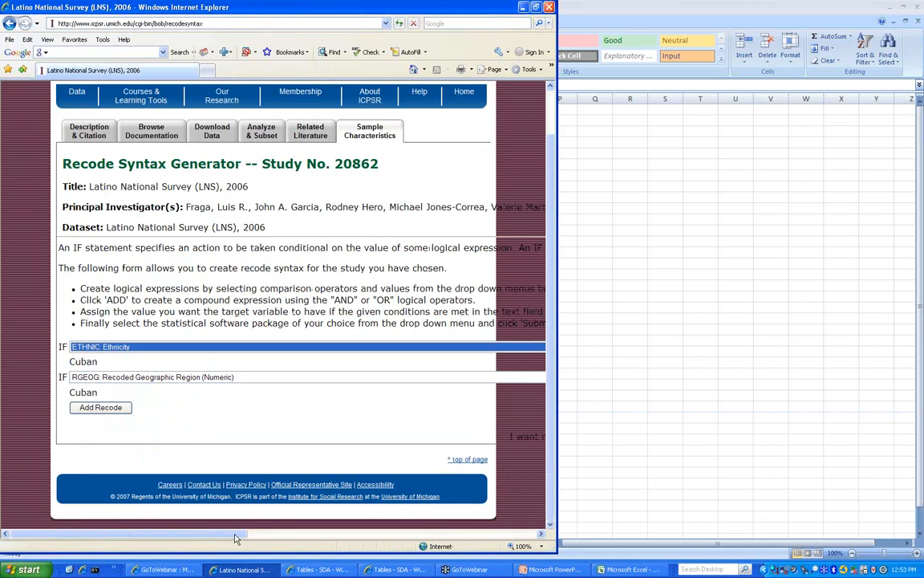
- Switch the code language from SPSS to SAS and generate the Cuban recode code
left_click_drag(235, 536, 344, 550)
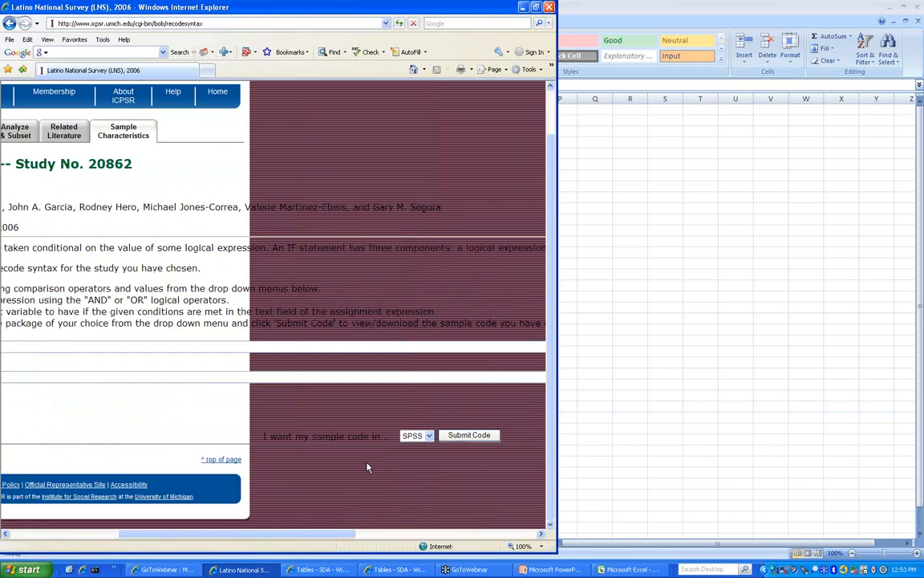
left_click(429, 438)
left_click(536, 8)
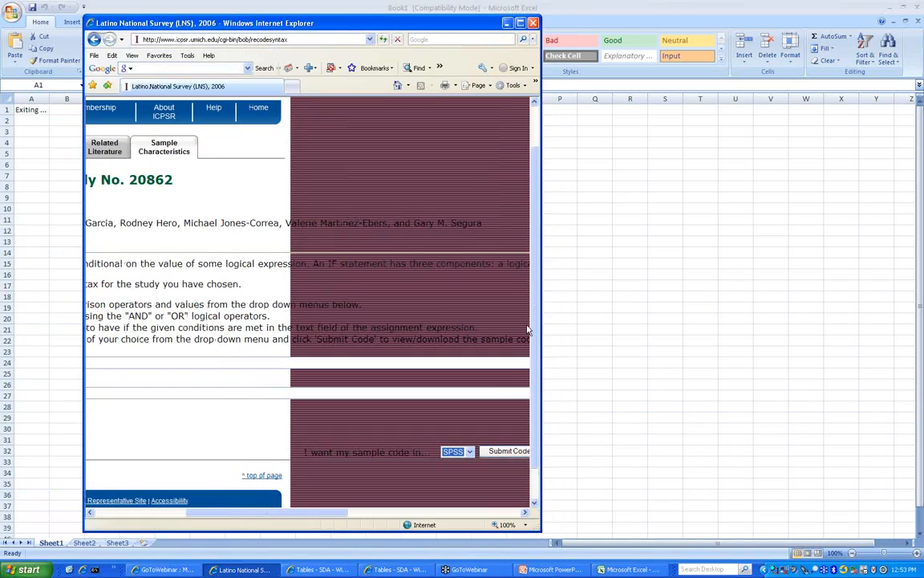
left_click(469, 453)
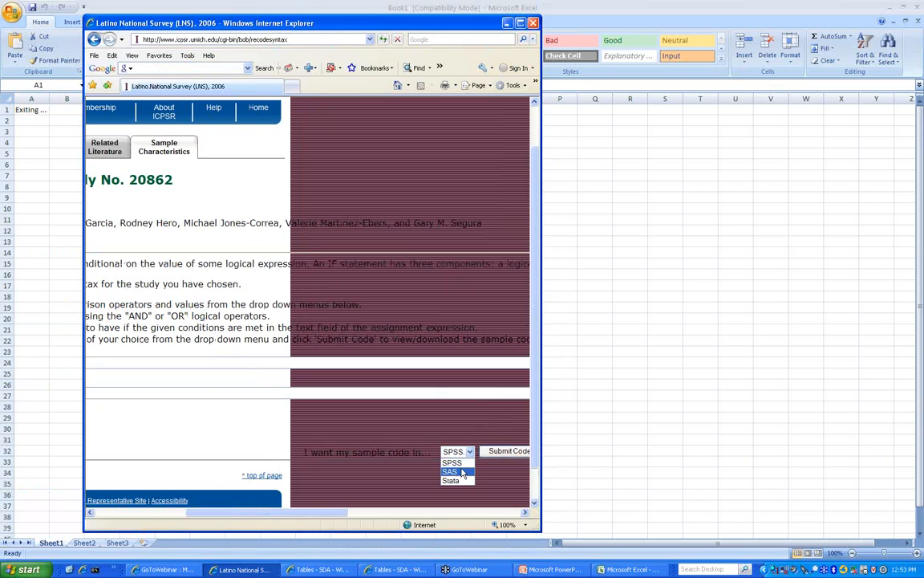
left_click(459, 471)
left_click(495, 452)
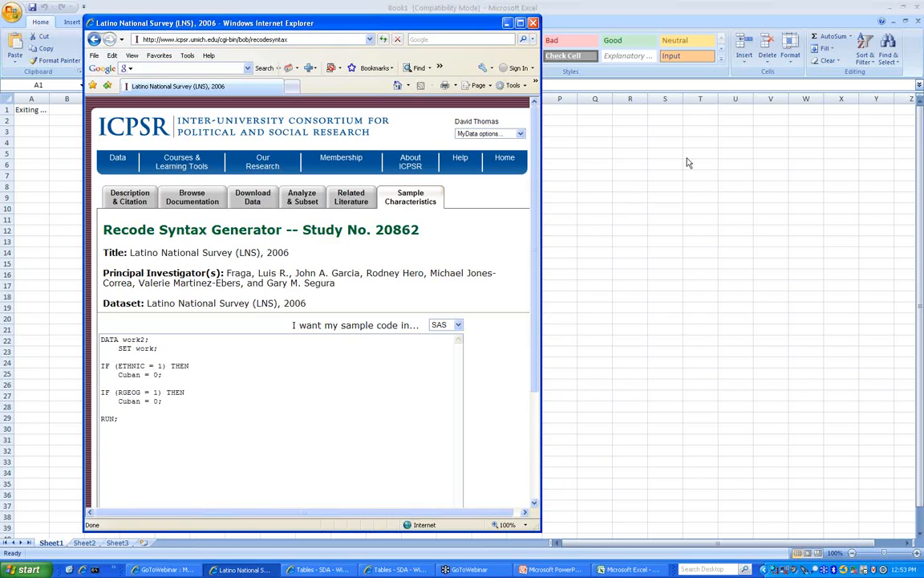
left_click(907, 451)
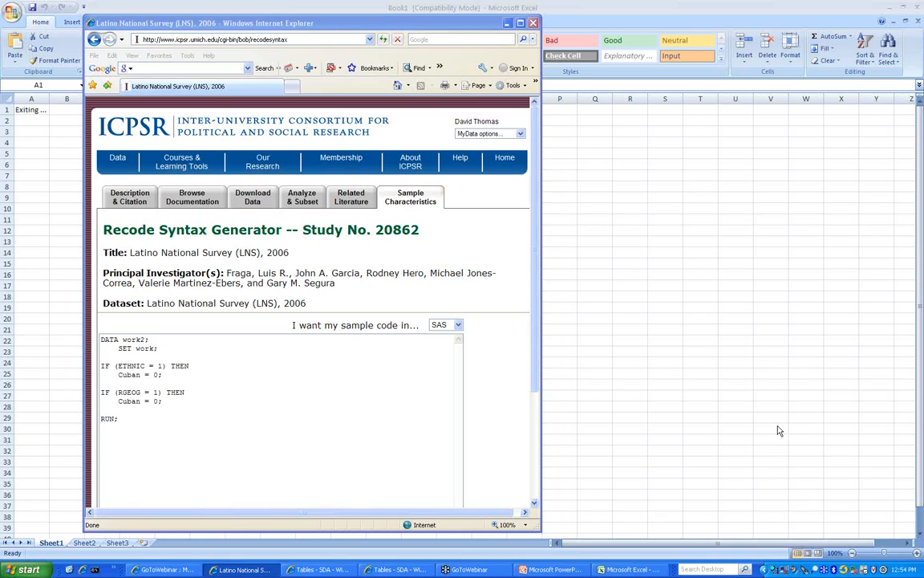
- Start the PowerPoint slide show from the current slide and advance to 'Thank you for attending!'
left_click(553, 570)
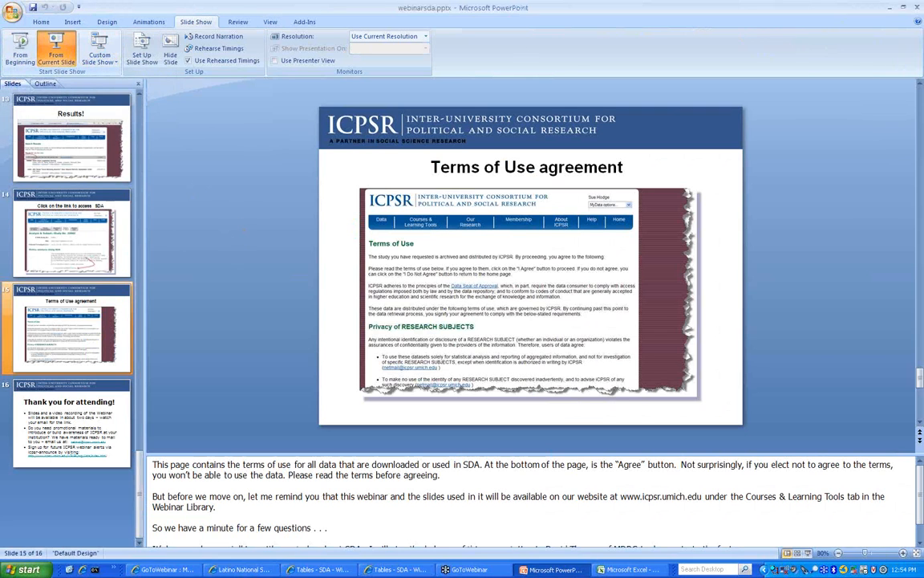
left_click(61, 46)
key("Right")
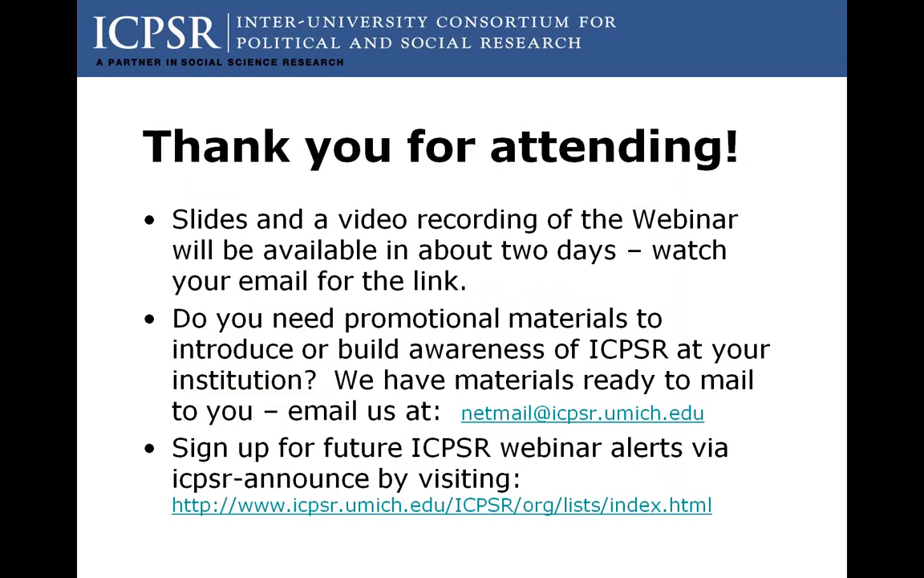